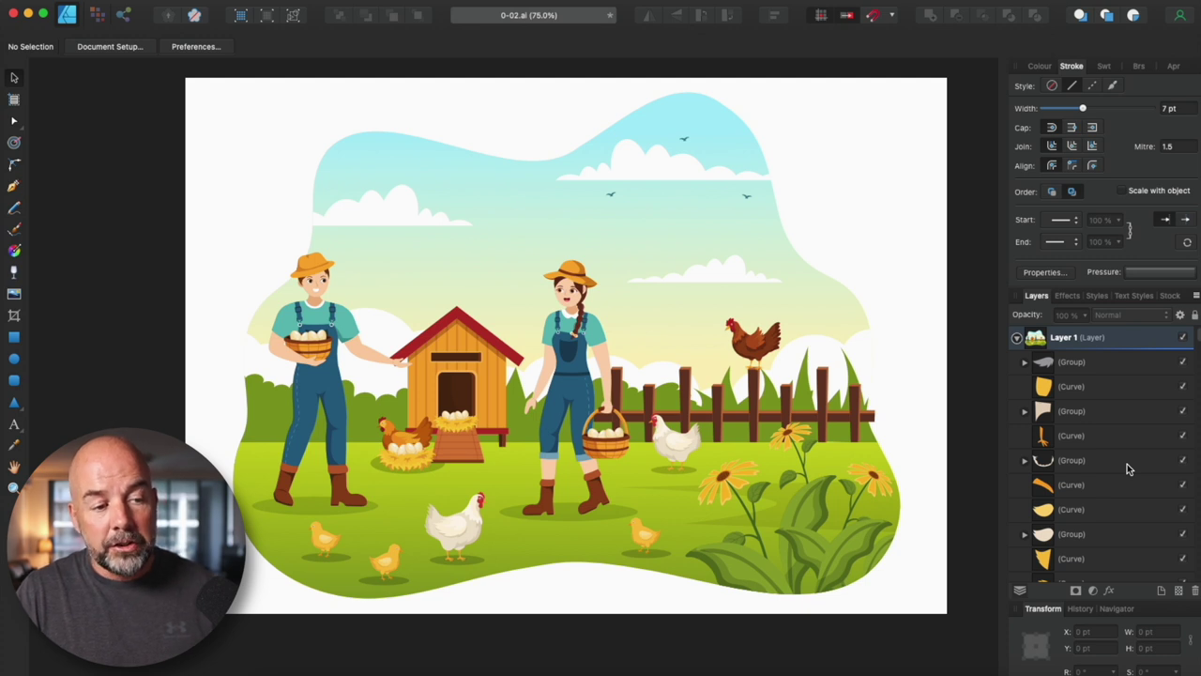
Examine the unnamed curves and groups listed under Layer 1 of the farm illustration.
{"action": "scroll", "coordinate": [1129, 470], "scroll_direction": "down", "scroll_amount": 10}
{"action": "scroll", "coordinate": [1130, 470], "scroll_direction": "down", "scroll_amount": 5}
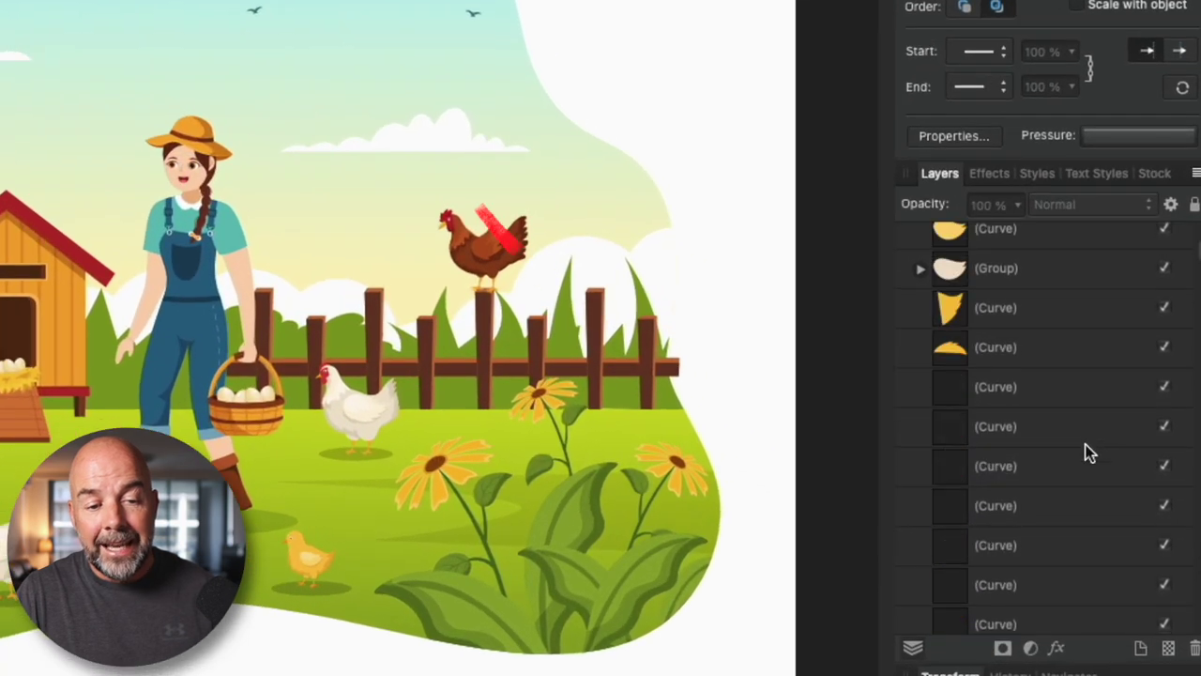
{"action": "scroll", "coordinate": [1085, 444], "scroll_direction": "up", "scroll_amount": 15}
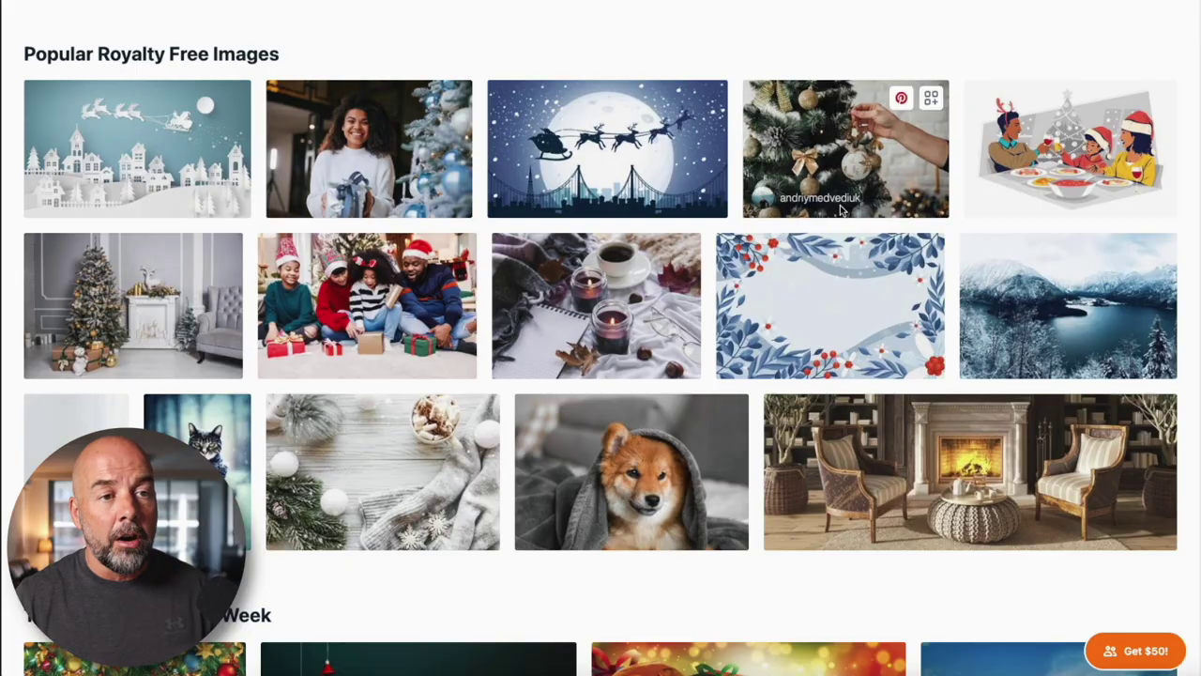
Switch to the browser and review the royalty-free image listings and the 17 Poultry Farm Design Illustration product page on Creative Fabrica.
{"action": "scroll", "coordinate": [601, 360], "scroll_direction": "up", "scroll_amount": 1}
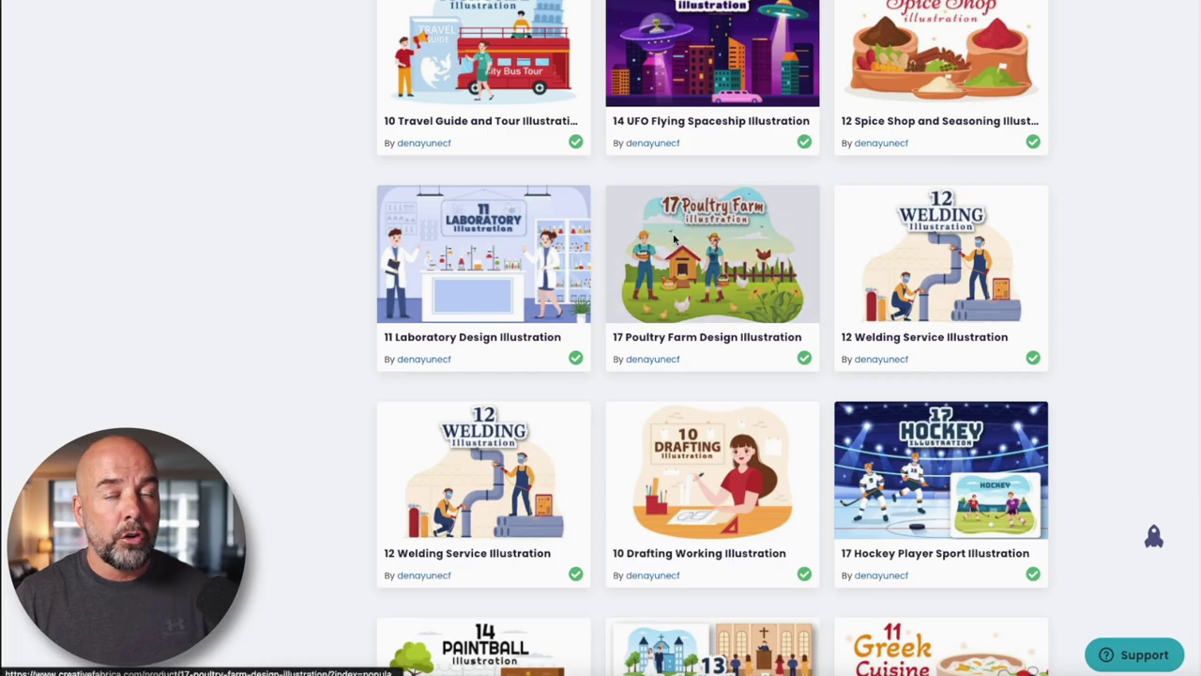
{"action": "scroll", "coordinate": [823, 216], "scroll_direction": "down", "scroll_amount": 1}
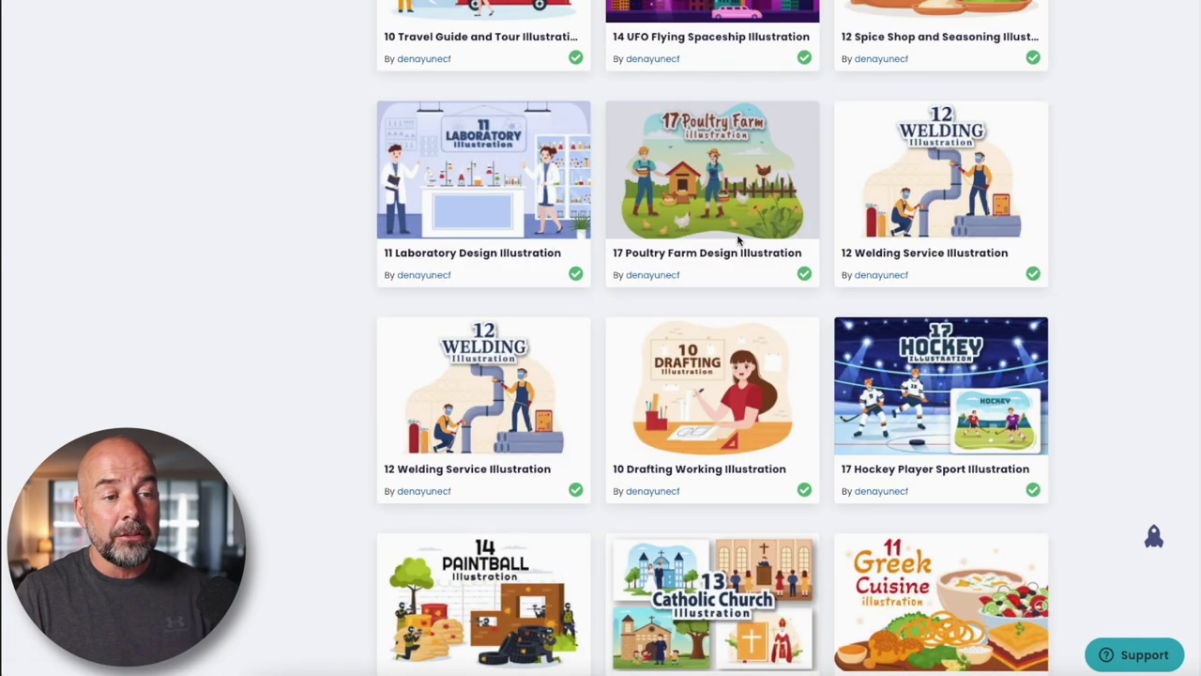
{"action": "scroll", "coordinate": [721, 348], "scroll_direction": "down", "scroll_amount": 3}
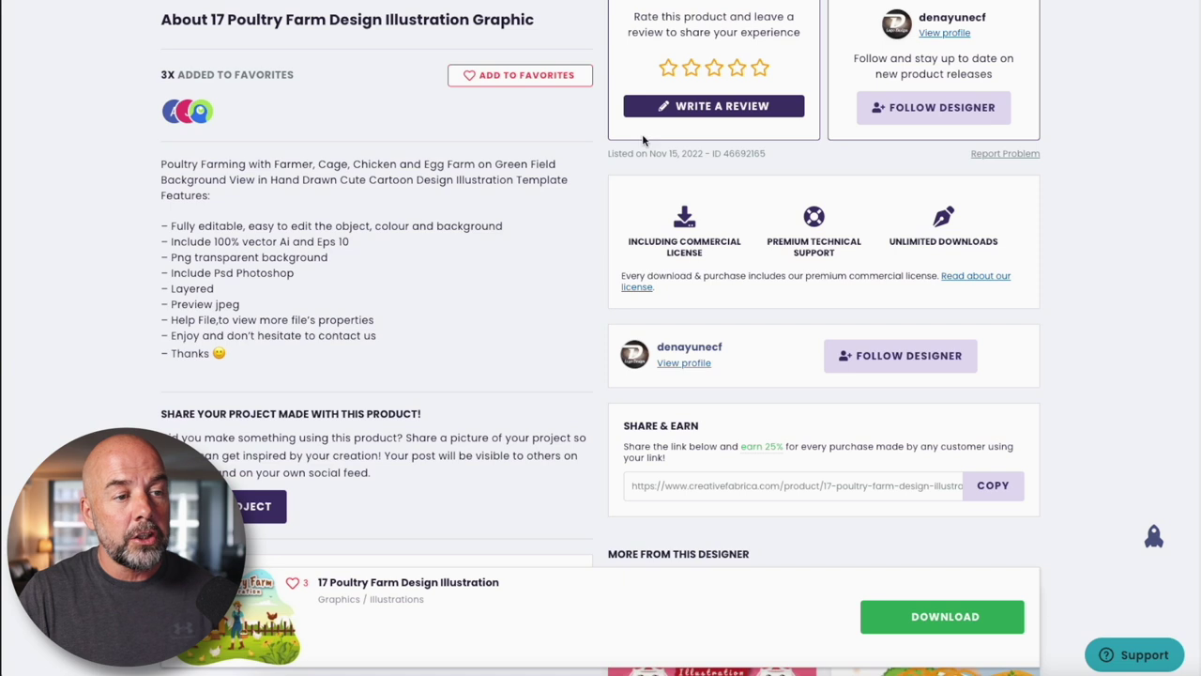
{"action": "scroll", "coordinate": [577, 201], "scroll_direction": "up", "scroll_amount": 5}
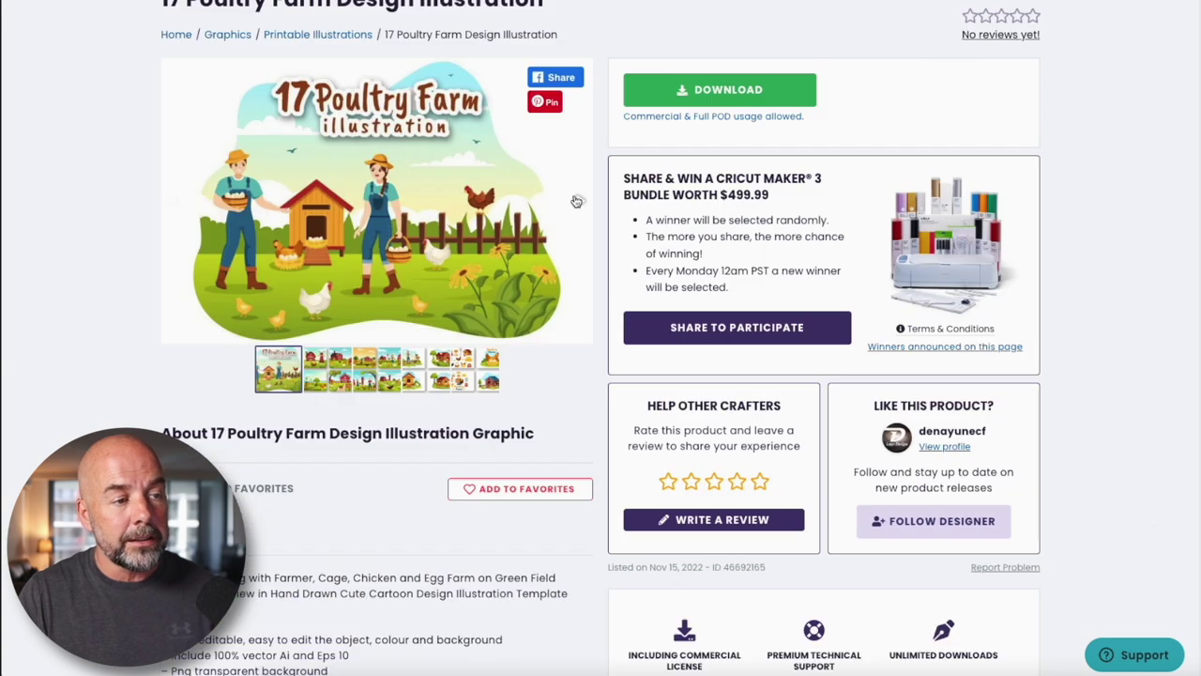
{"action": "scroll", "coordinate": [577, 201], "scroll_direction": "up", "scroll_amount": 1}
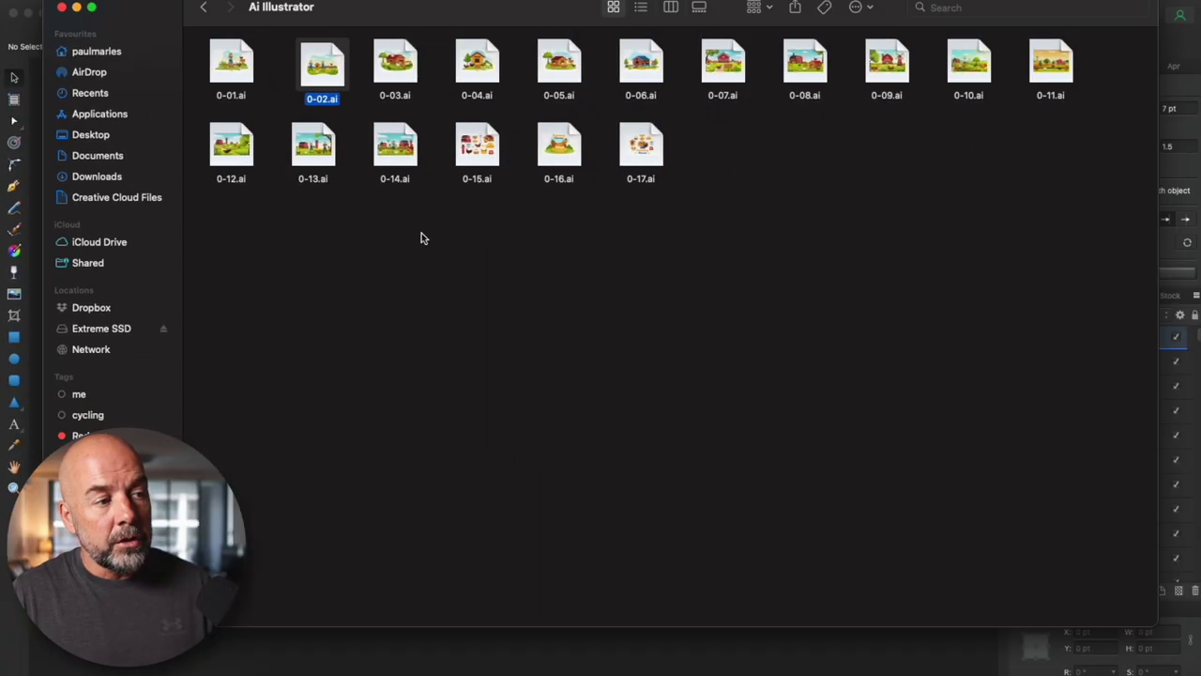
Open 0-02.ai from the Ai Illustrator folder in Affinity Designer and group all of its artwork.
{"action": "left_click_drag", "start_coordinate": [330, 68], "coordinate": [410, 670]}
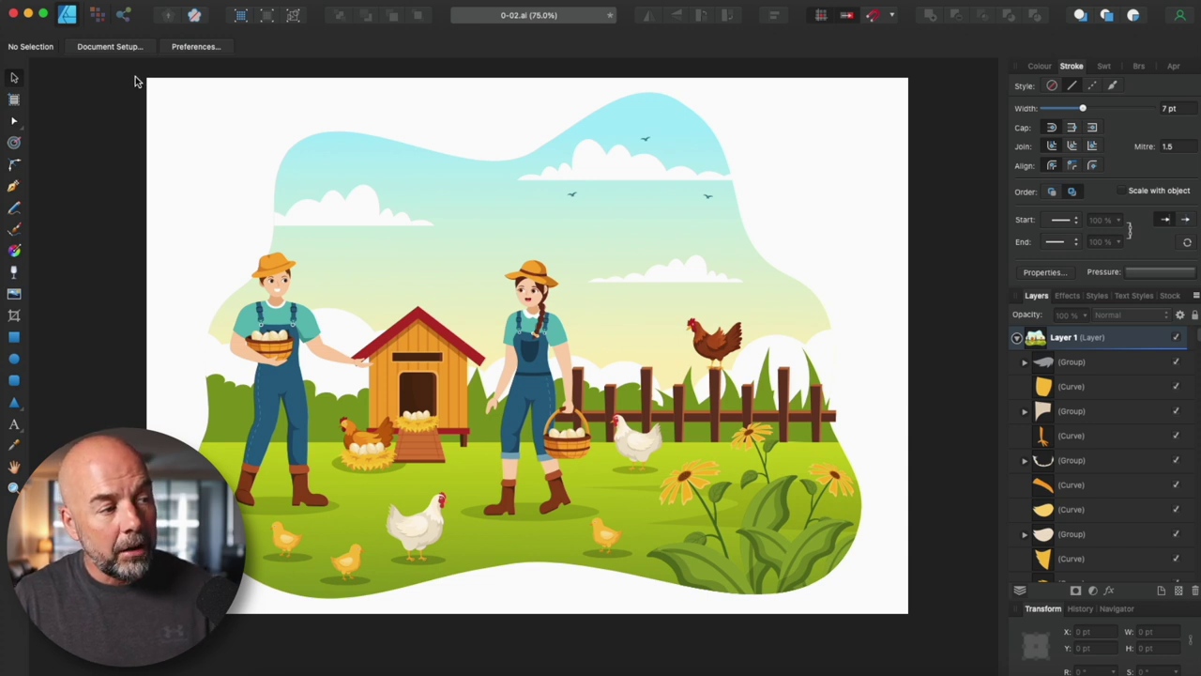
{"action": "left_click_drag", "start_coordinate": [134, 82], "coordinate": [926, 627]}
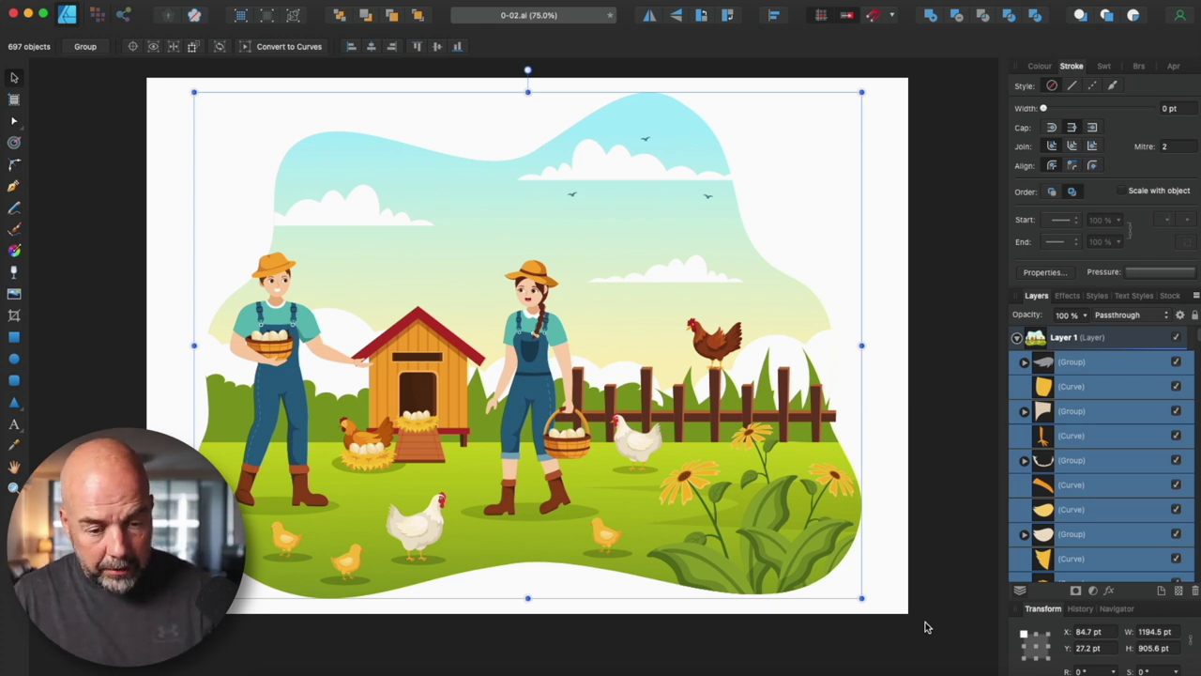
{"action": "key", "text": "super+g"}
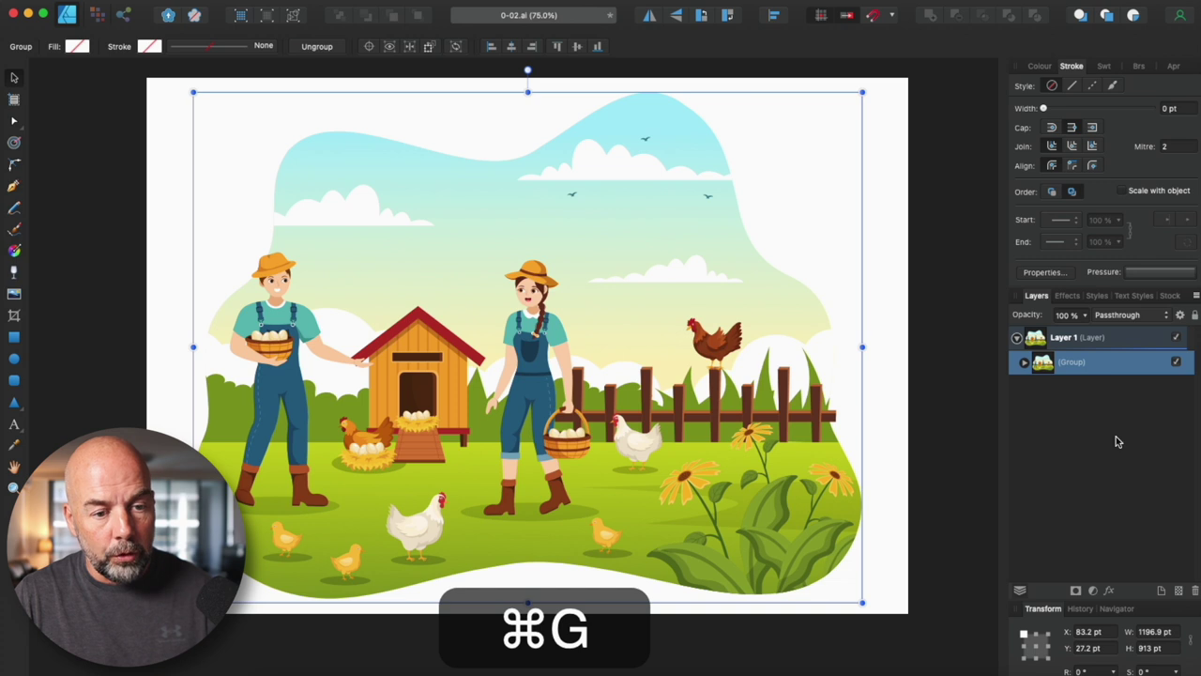
Name the new artwork group Original.
{"action": "double_click", "coordinate": [1073, 363]}
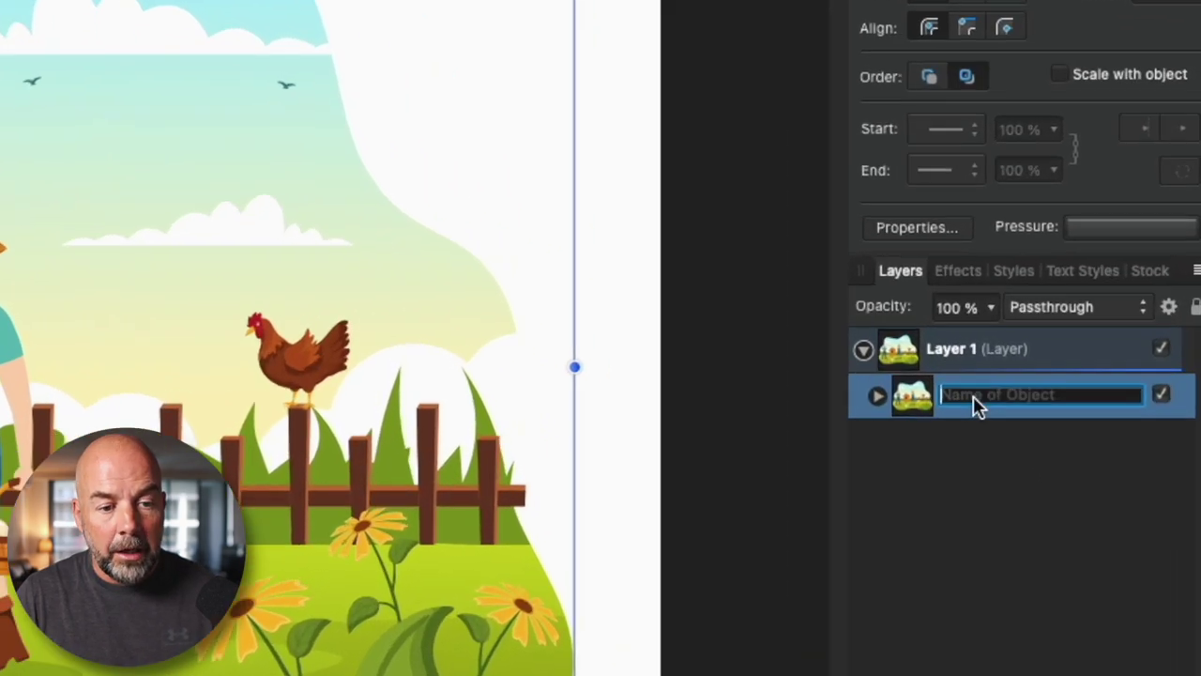
{"action": "type", "text": "Orinig"}
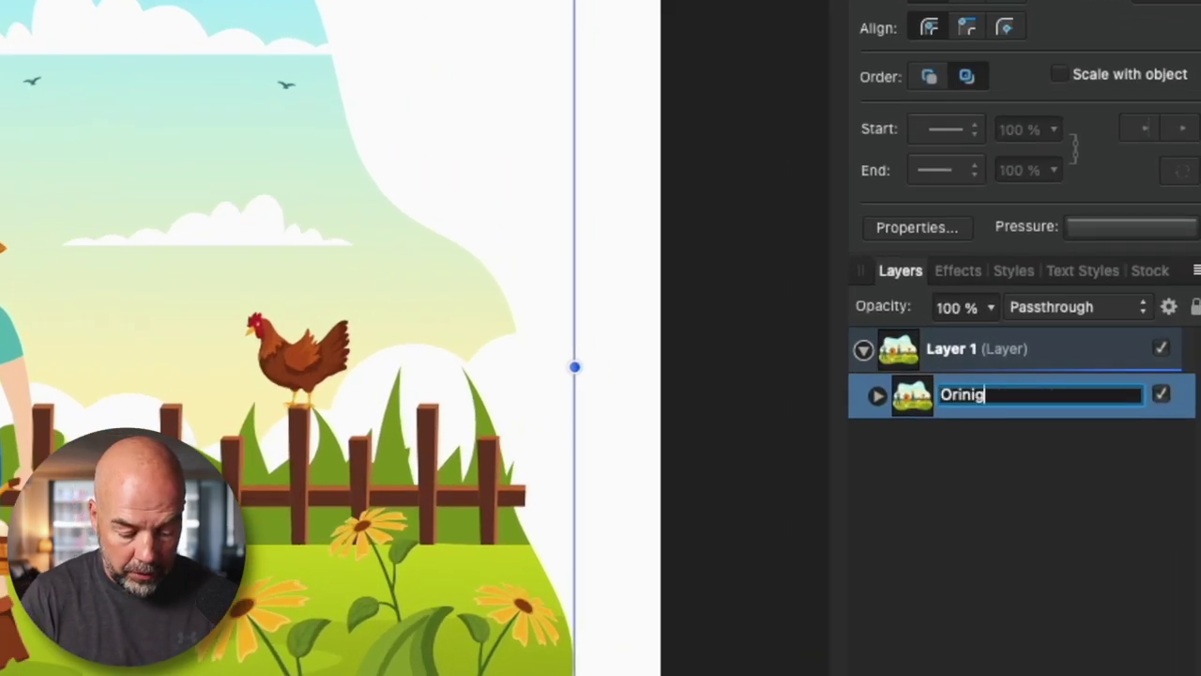
{"action": "type", "text": "inal"}
{"action": "key", "text": "Return"}
Duplicate the Original group and hide the lower of the two copies.
{"action": "right_click", "coordinate": [987, 408]}
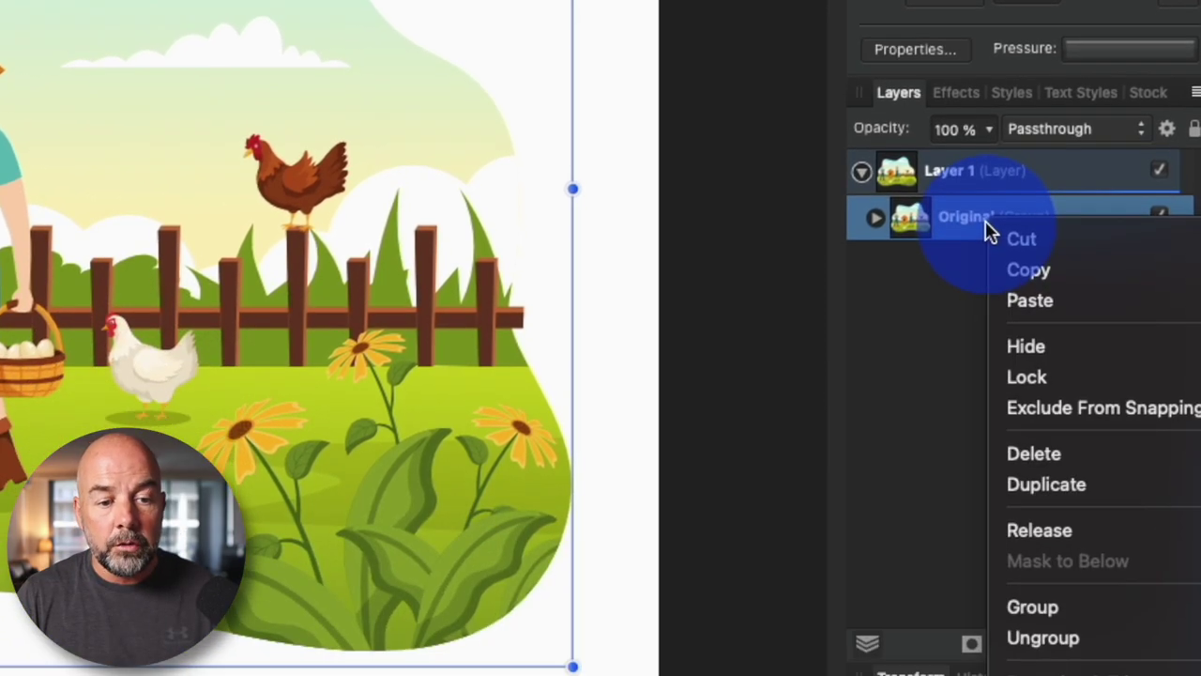
{"action": "right_click", "coordinate": [987, 228]}
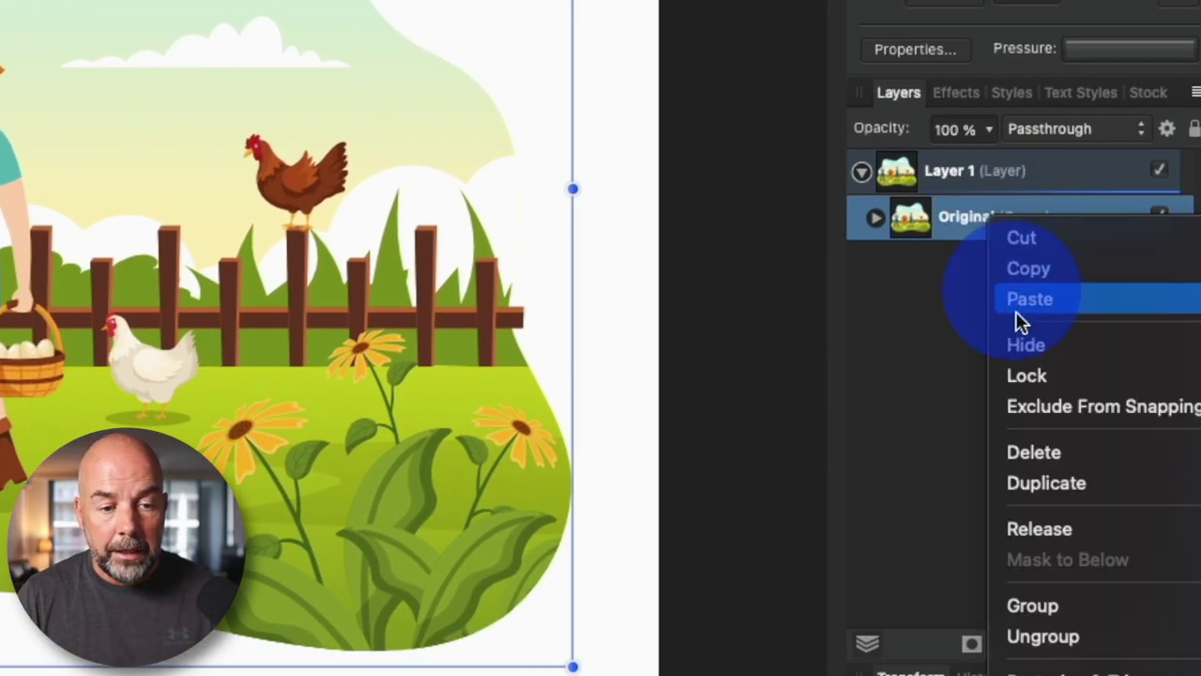
{"action": "left_click", "coordinate": [1034, 481]}
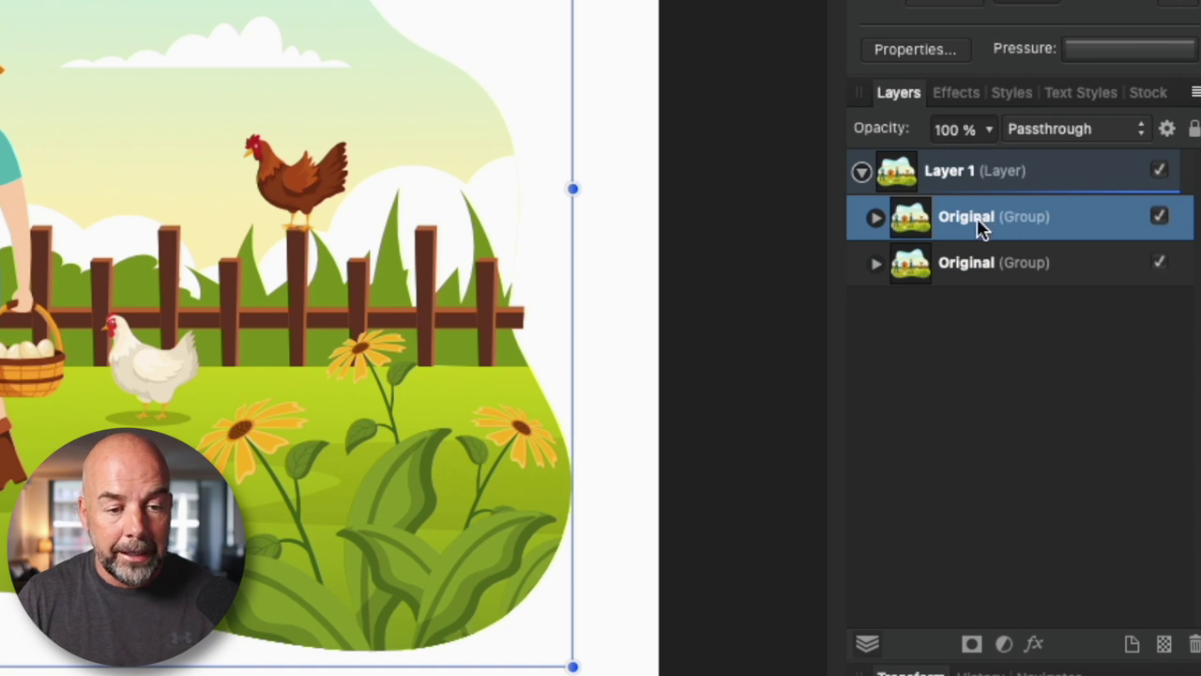
{"action": "left_click", "coordinate": [1117, 263]}
{"action": "left_click", "coordinate": [1160, 263]}
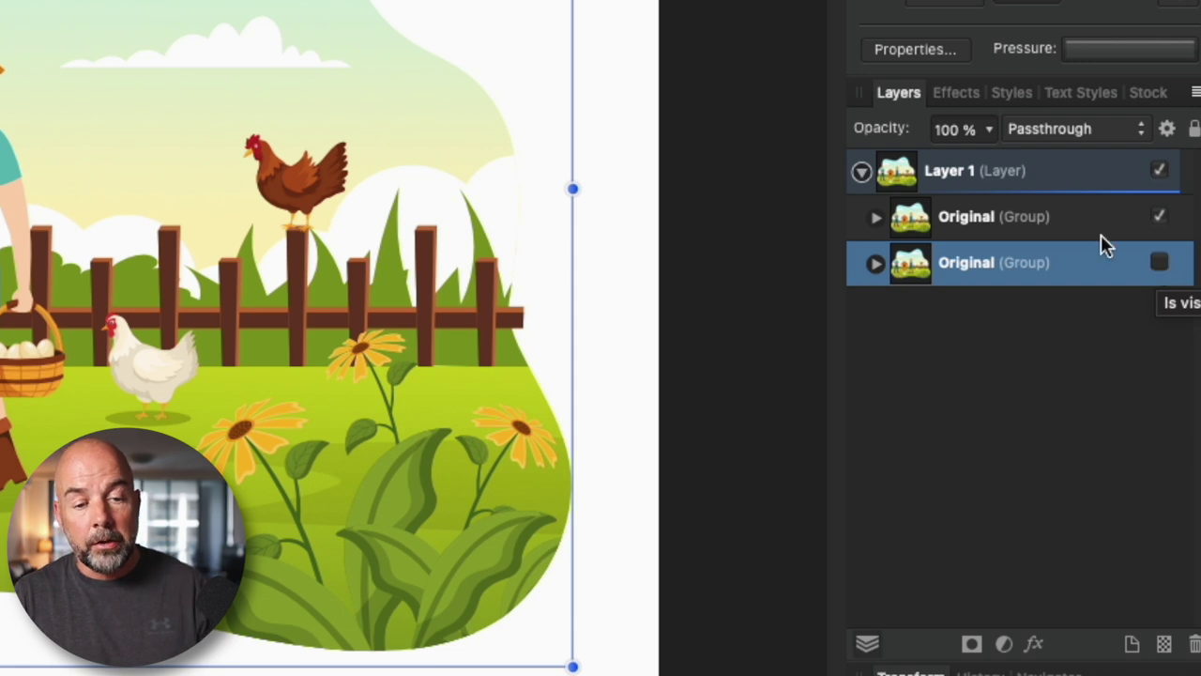
Ungroup the visible upper copy of the Original group and clear the selection.
{"action": "left_click", "coordinate": [1050, 218]}
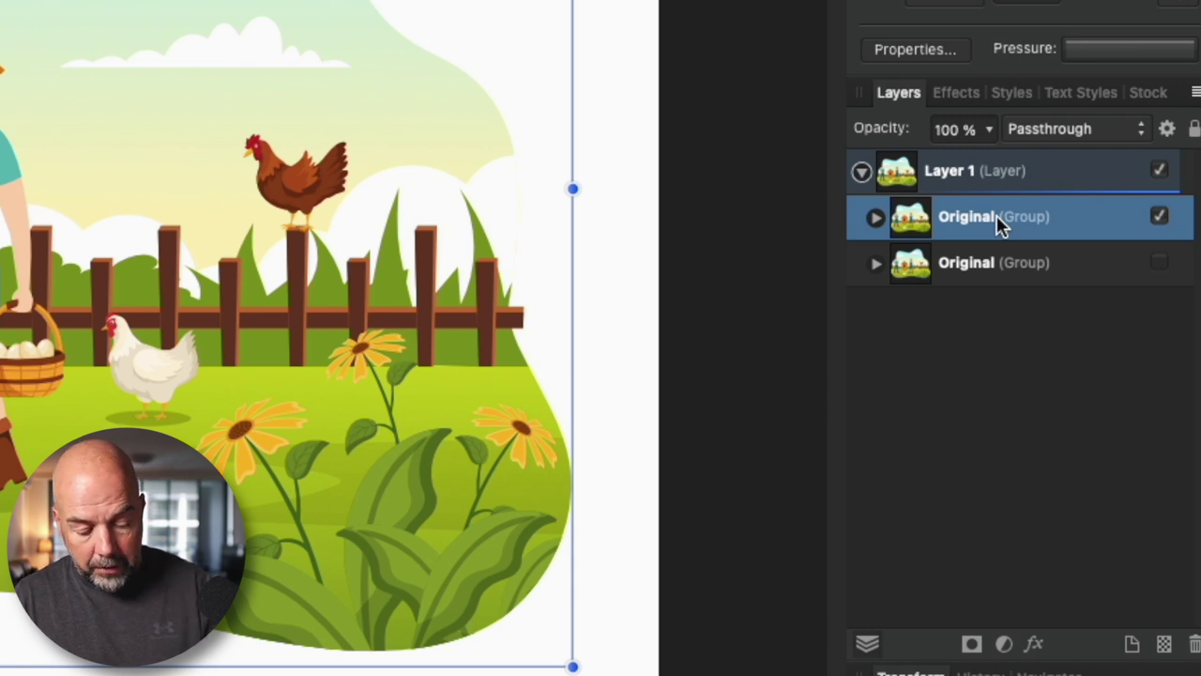
{"action": "key", "text": "ctrl+shift+g"}
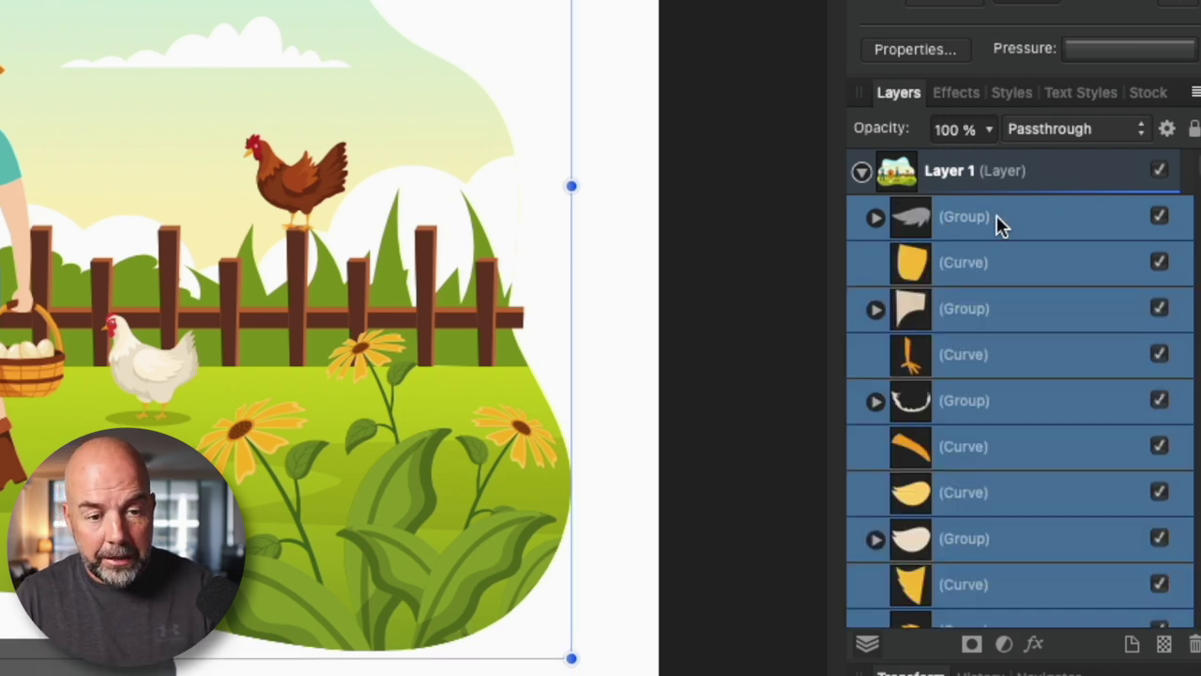
{"action": "left_click", "coordinate": [1040, 314]}
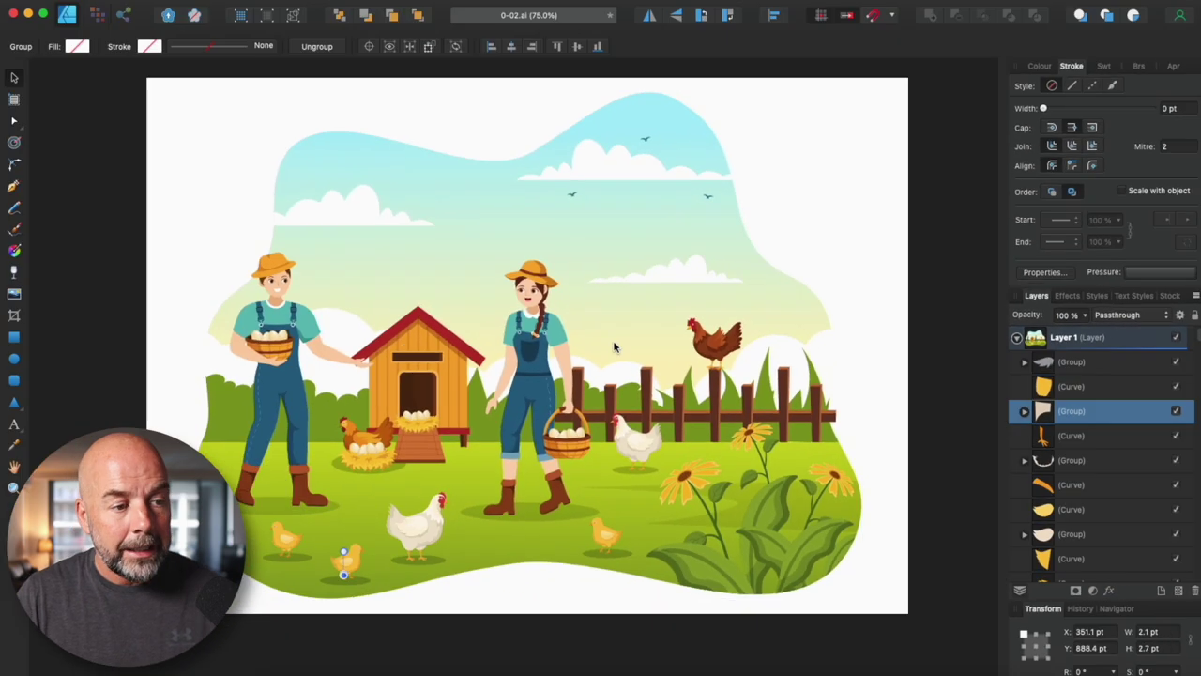
{"action": "left_click", "coordinate": [859, 377]}
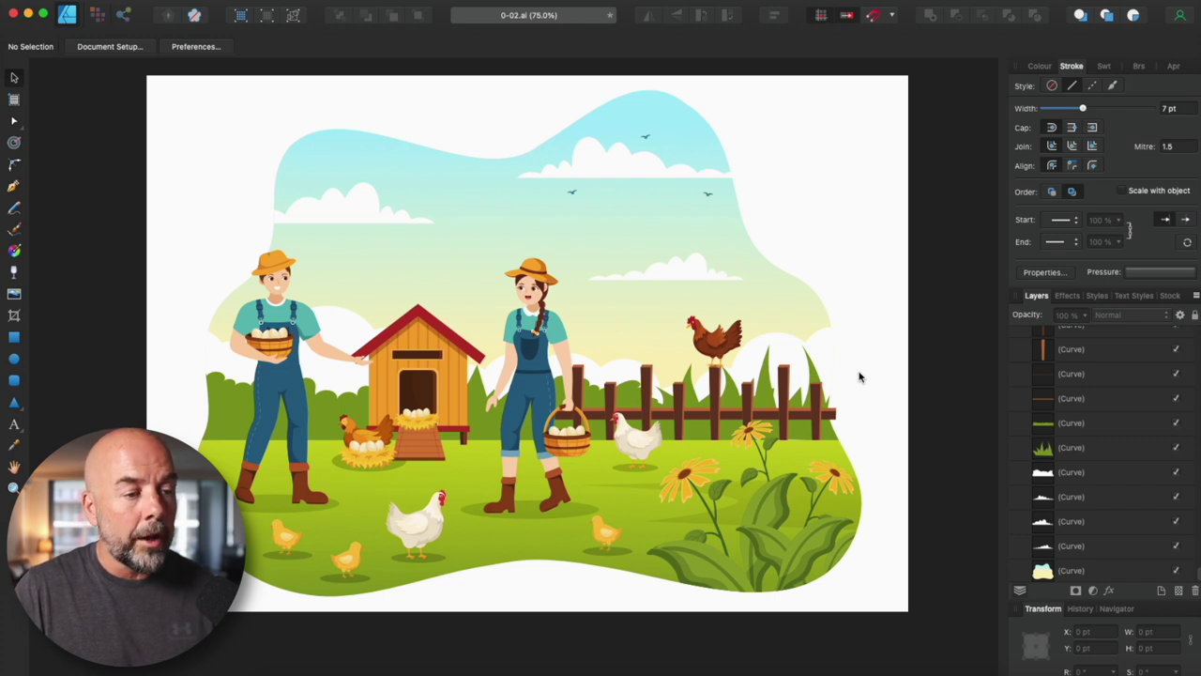
Delete the leftmost small bird in the sky, just below the large cloud.
{"action": "scroll", "coordinate": [668, 319], "scroll_direction": "up", "scroll_amount": 3}
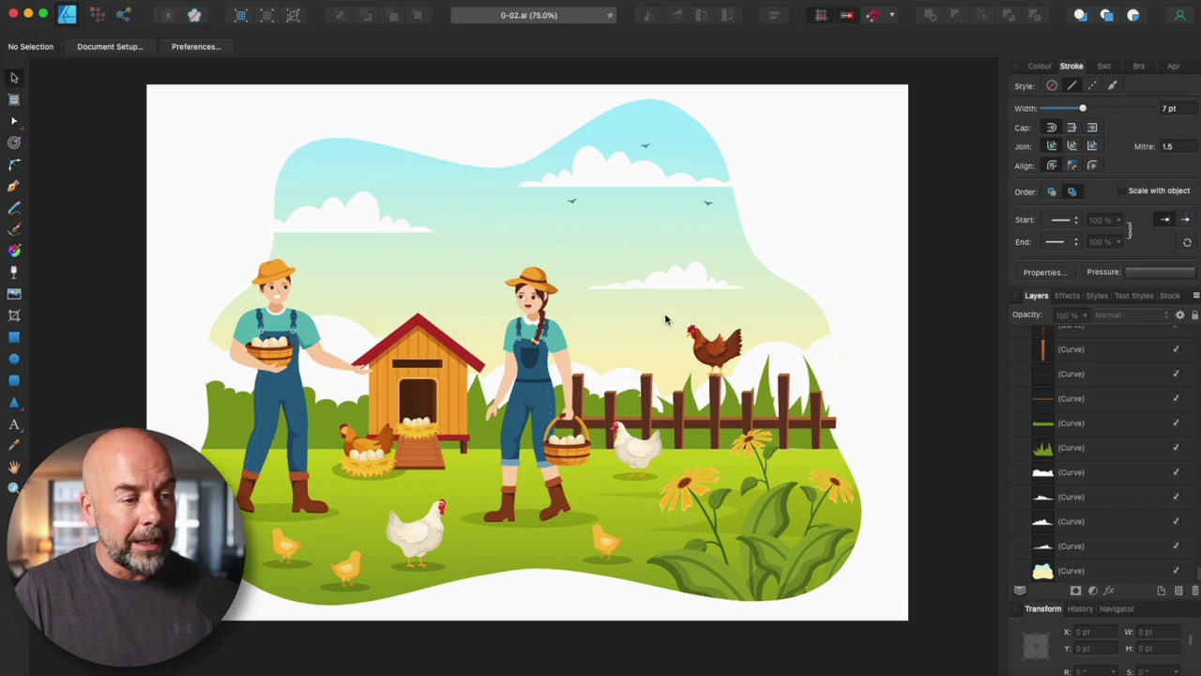
{"action": "left_click", "coordinate": [572, 251]}
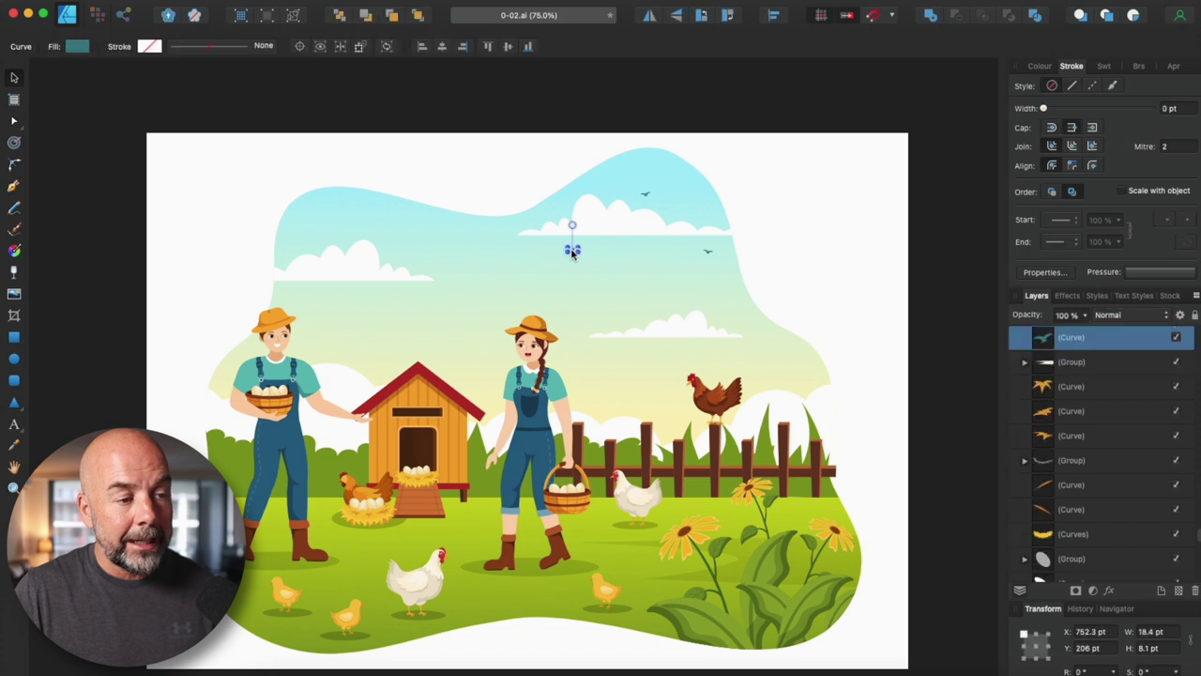
{"action": "key", "text": "super+equal"}
{"action": "key", "text": "super+equal"}
{"action": "key", "text": "super+equal"}
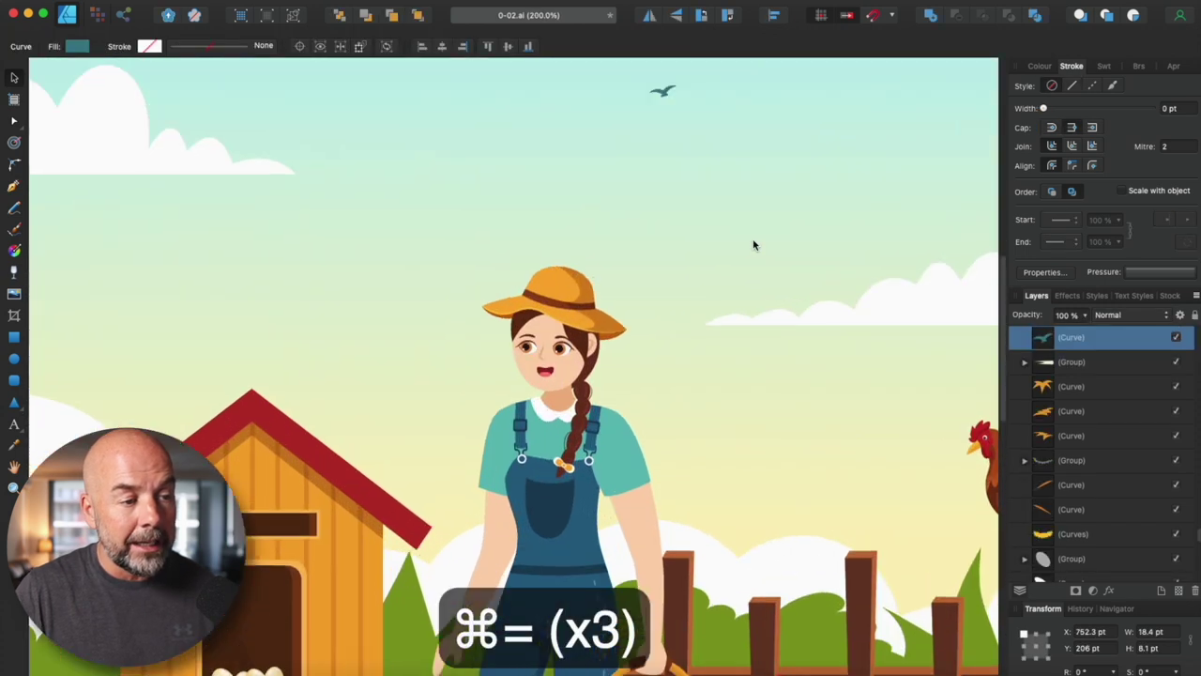
{"action": "key", "text": "BackSpace"}
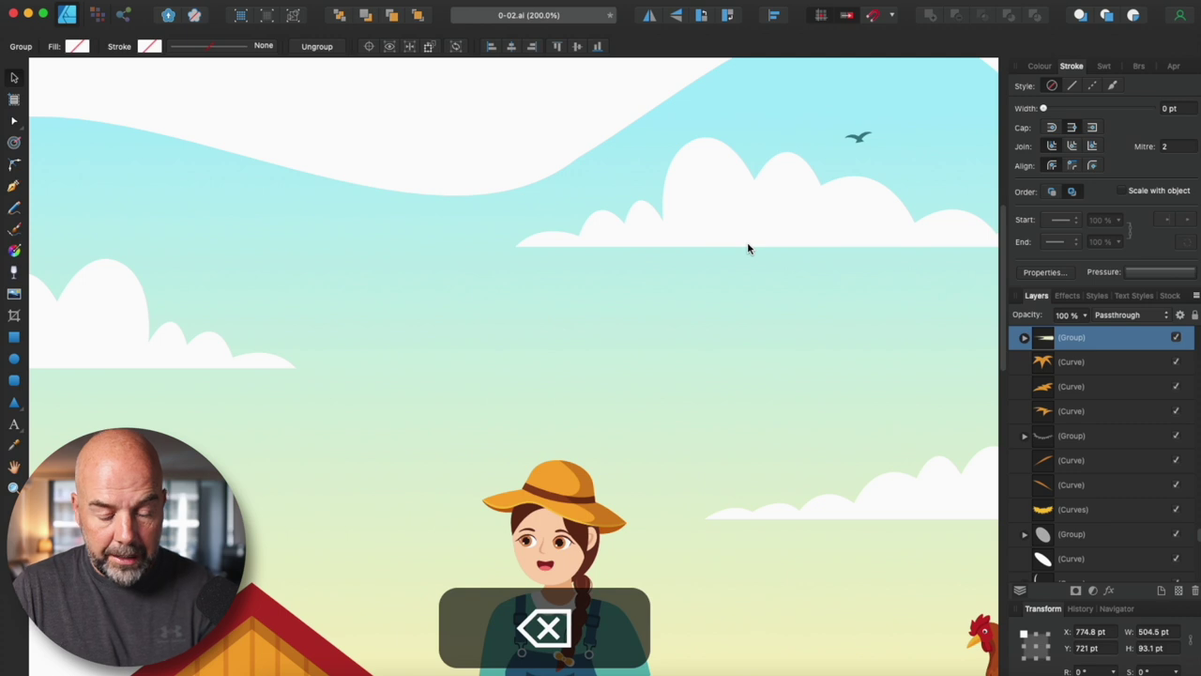
Delete all the separate pieces of the chick nearest the flowers, including its legs, beak and shadow.
{"action": "scroll", "coordinate": [755, 296], "scroll_direction": "down", "scroll_amount": 10}
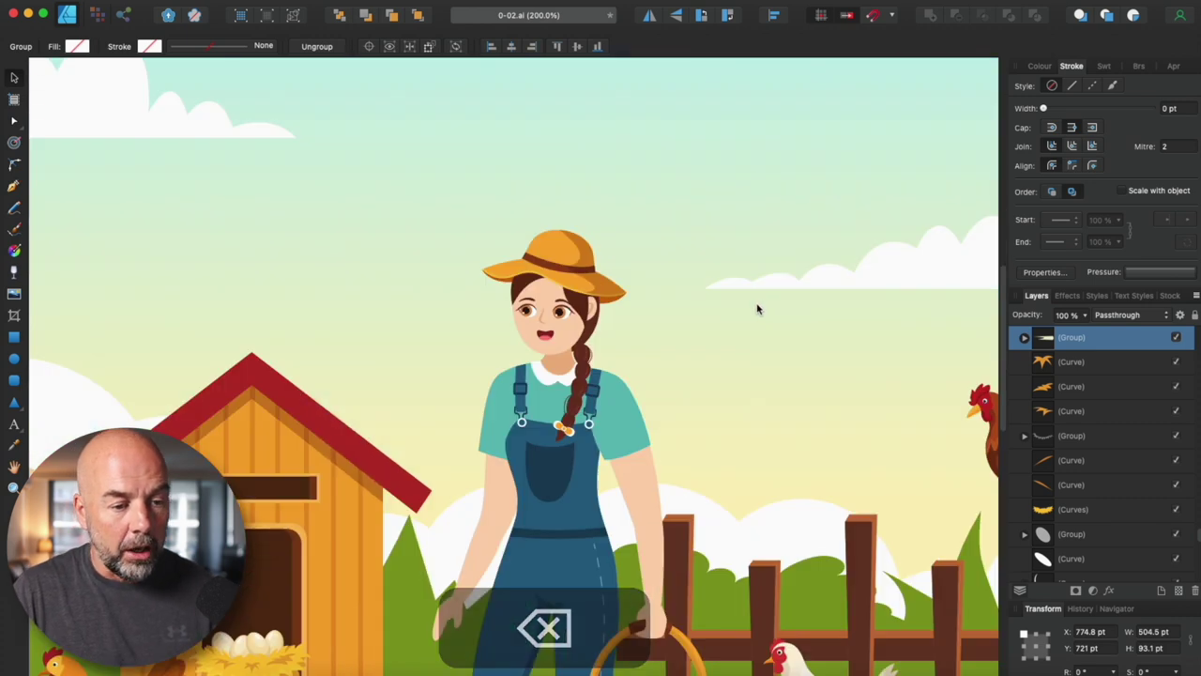
{"action": "key", "text": "super+minus"}
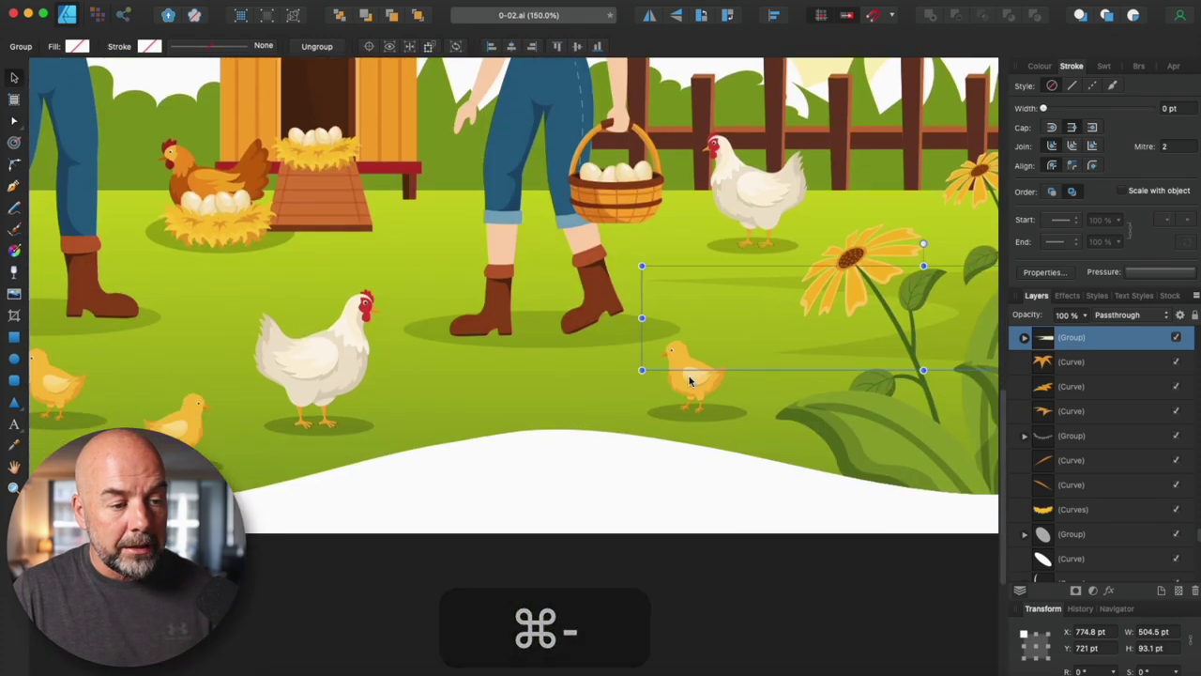
{"action": "left_click", "coordinate": [692, 378]}
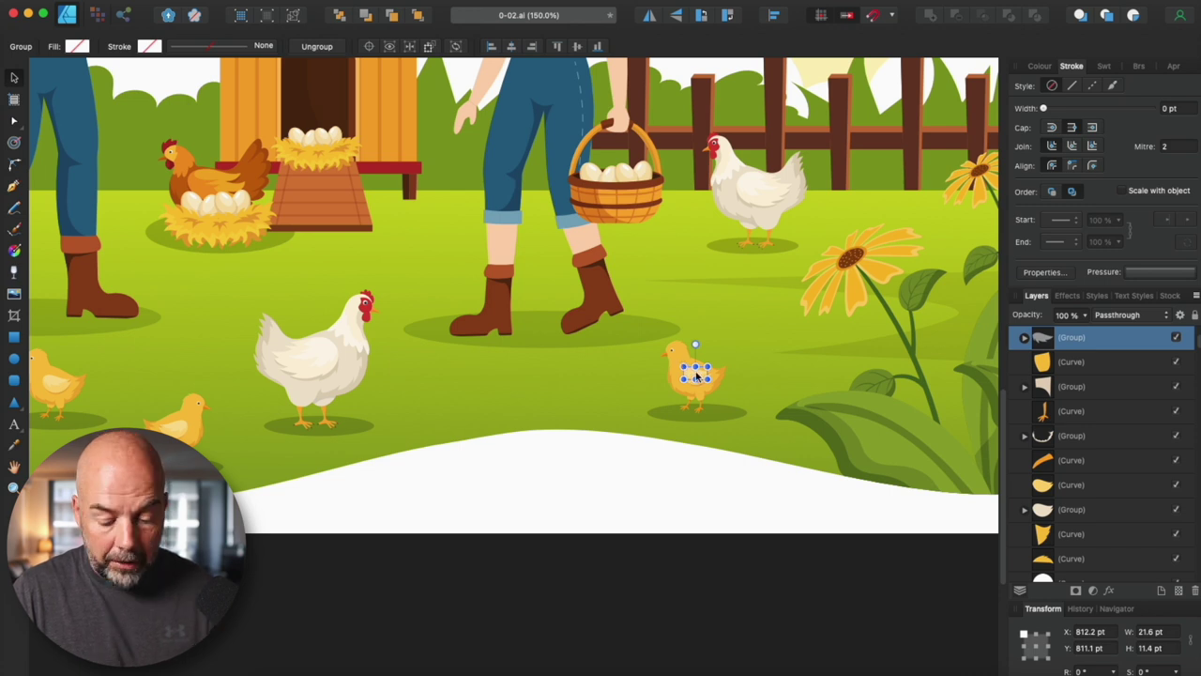
{"action": "key", "text": "BackSpace"}
{"action": "key", "text": "BackSpace"}
{"action": "key", "text": "BackSpace"}
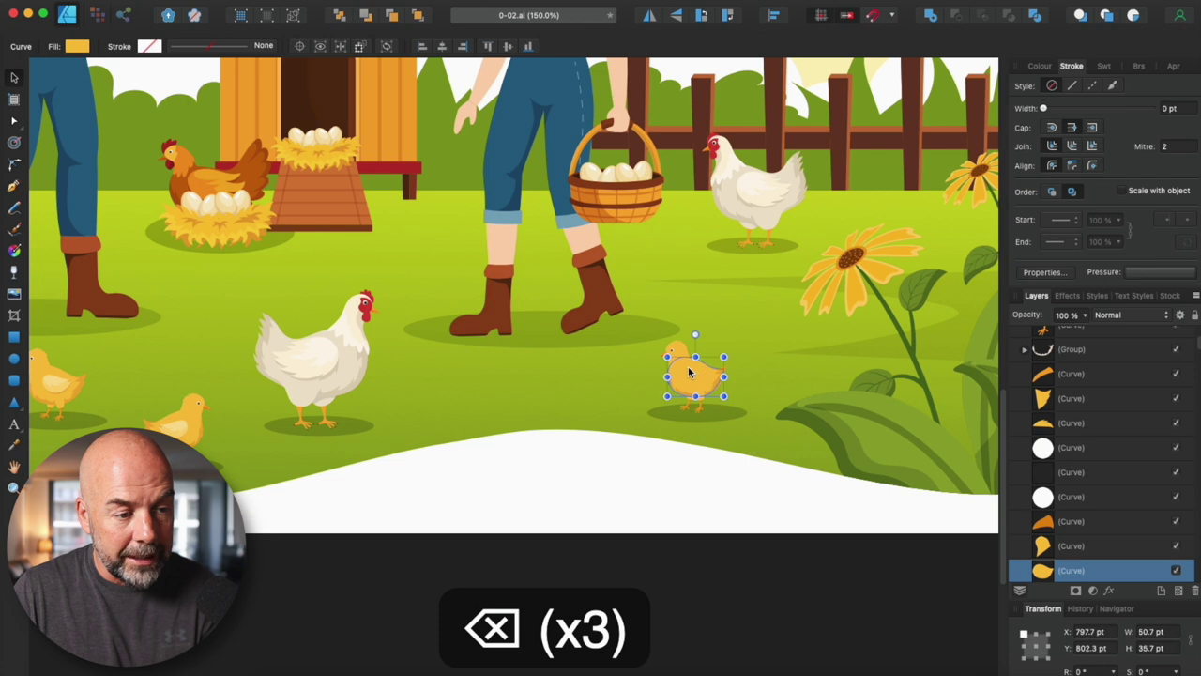
{"action": "key", "text": "BackSpace"}
{"action": "key", "text": "BackSpace"}
{"action": "key", "text": "BackSpace"}
{"action": "key", "text": "BackSpace"}
{"action": "key", "text": "BackSpace"}
{"action": "key", "text": "BackSpace"}
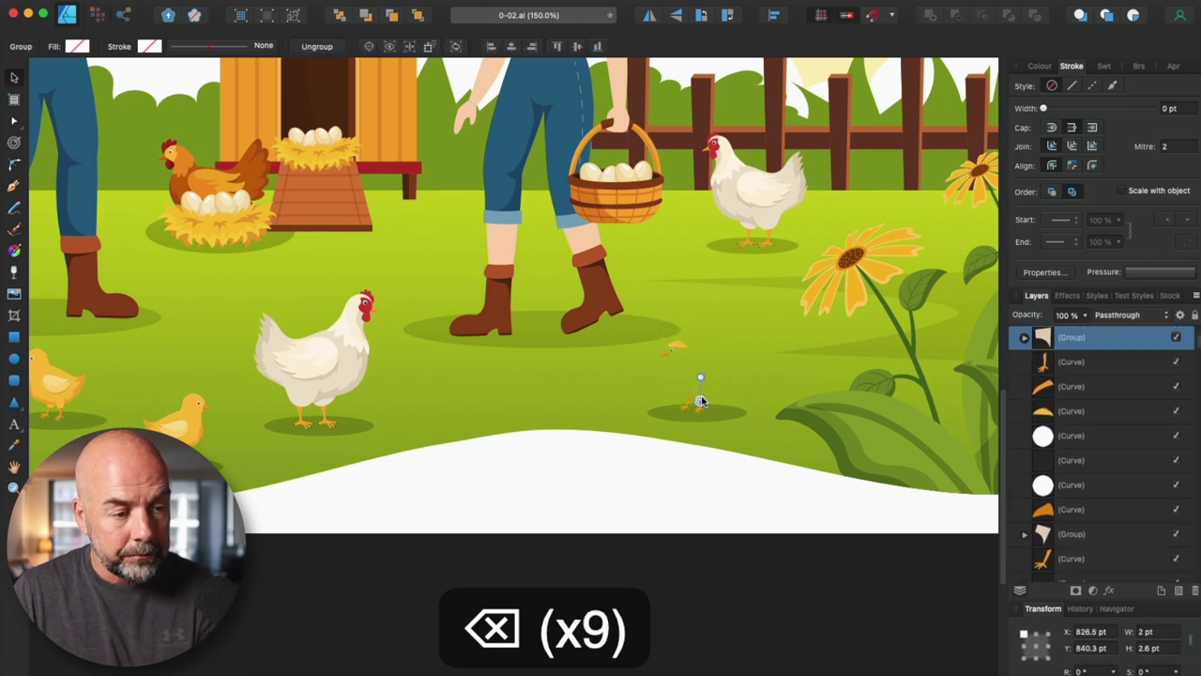
{"action": "key", "text": "BackSpace"}
{"action": "key", "text": "BackSpace"}
{"action": "key", "text": "BackSpace"}
{"action": "key", "text": "BackSpace"}
{"action": "key", "text": "BackSpace"}
{"action": "key", "text": "BackSpace"}
{"action": "key", "text": "BackSpace"}
{"action": "key", "text": "BackSpace"}
{"action": "key", "text": "BackSpace"}
{"action": "key", "text": "BackSpace"}
{"action": "key", "text": "BackSpace"}
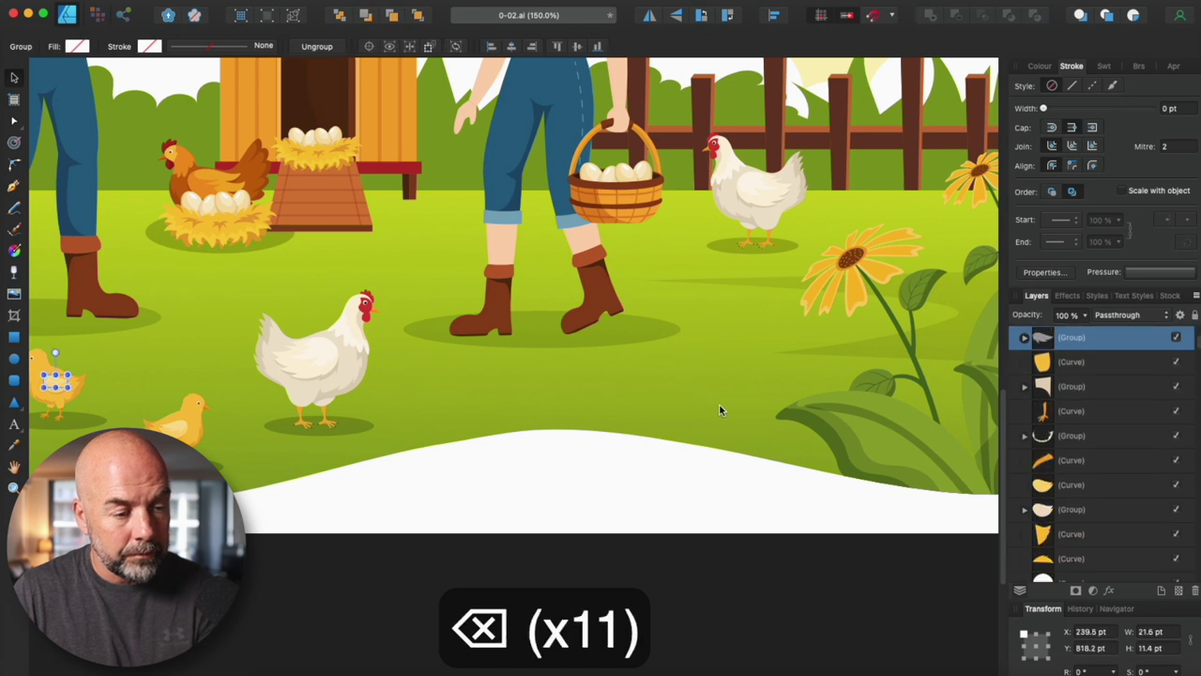
Select the green ground curve, undo its accidental move and lock it in place.
{"action": "key", "text": "super+minus"}
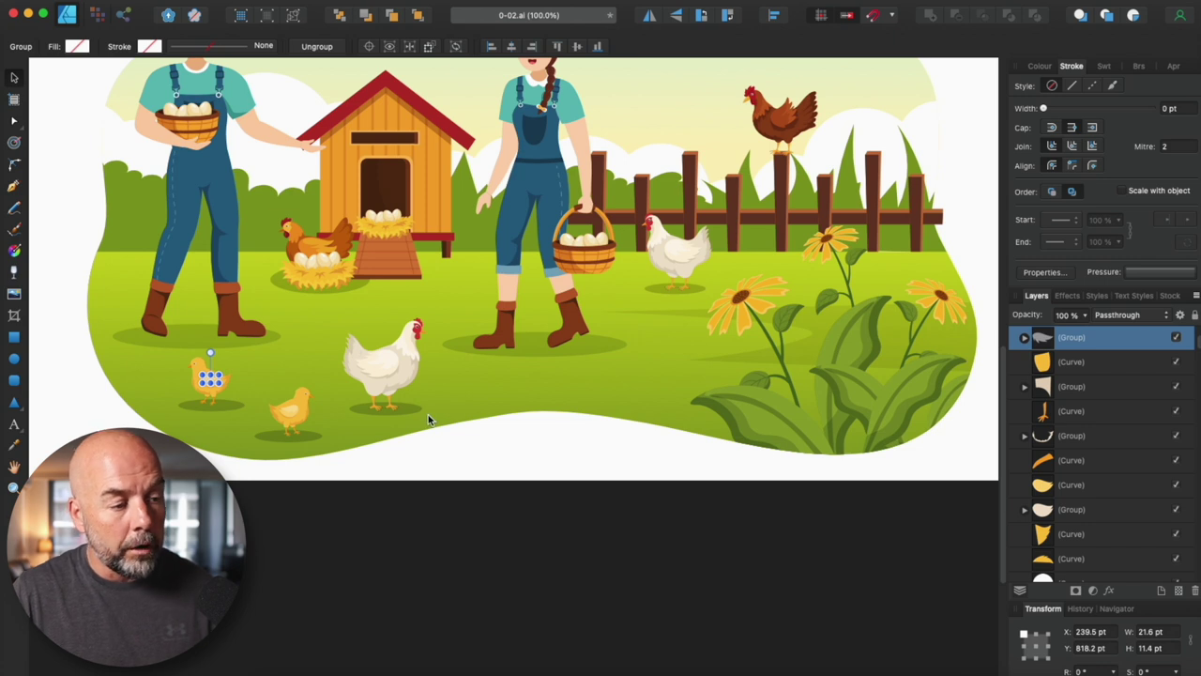
{"action": "left_click", "coordinate": [325, 313]}
{"action": "left_click_drag", "start_coordinate": [355, 336], "coordinate": [393, 372]}
{"action": "key", "text": "super+z"}
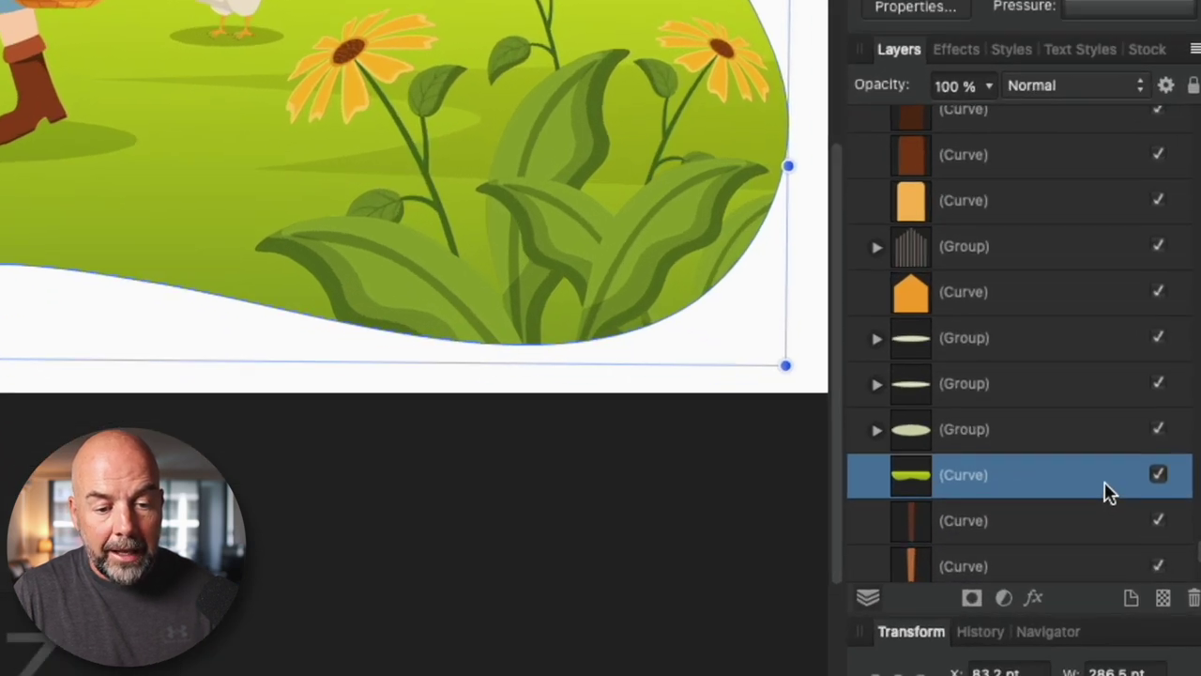
{"action": "left_click", "coordinate": [1192, 86]}
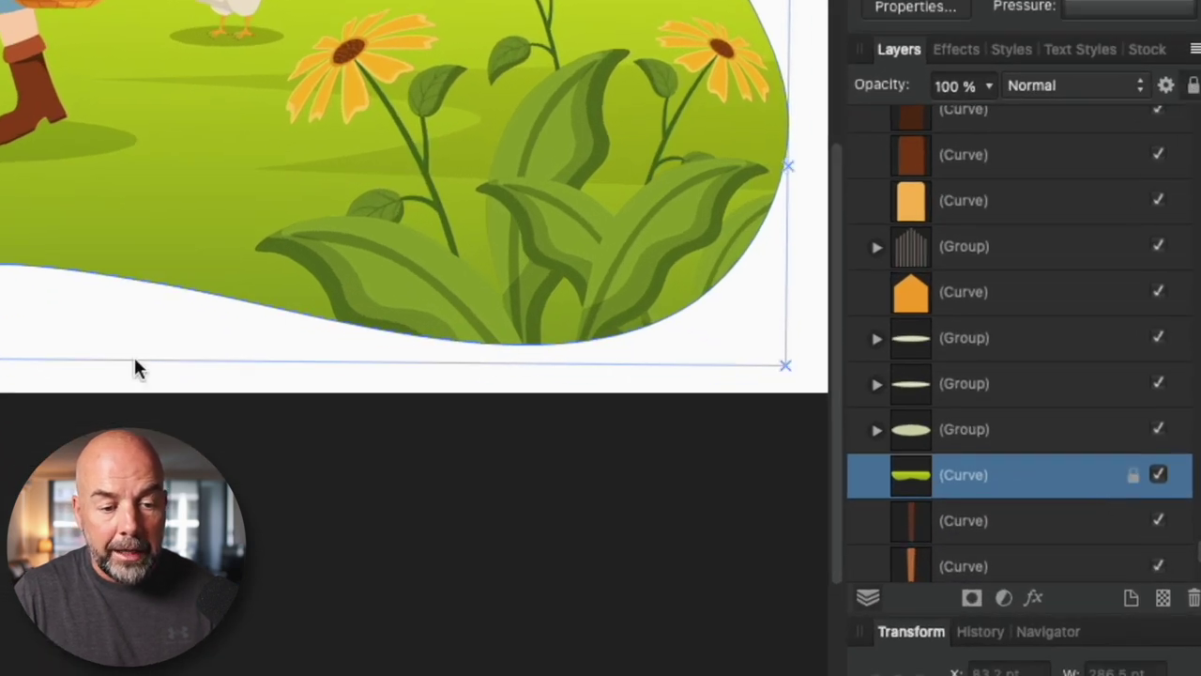
Select the large white cloud curve behind the bushes, undo its accidental move and lock it in place.
{"action": "left_click", "coordinate": [13, 430]}
{"action": "left_click_drag", "start_coordinate": [106, 293], "coordinate": [375, 348]}
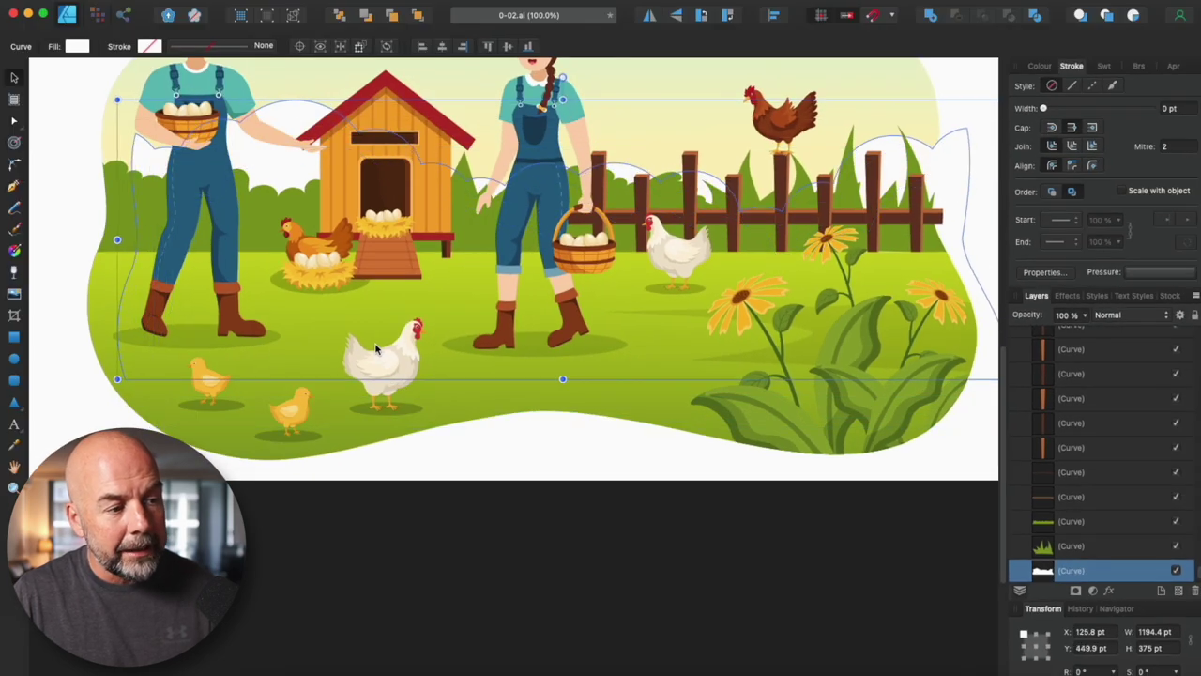
{"action": "key", "text": "super+z"}
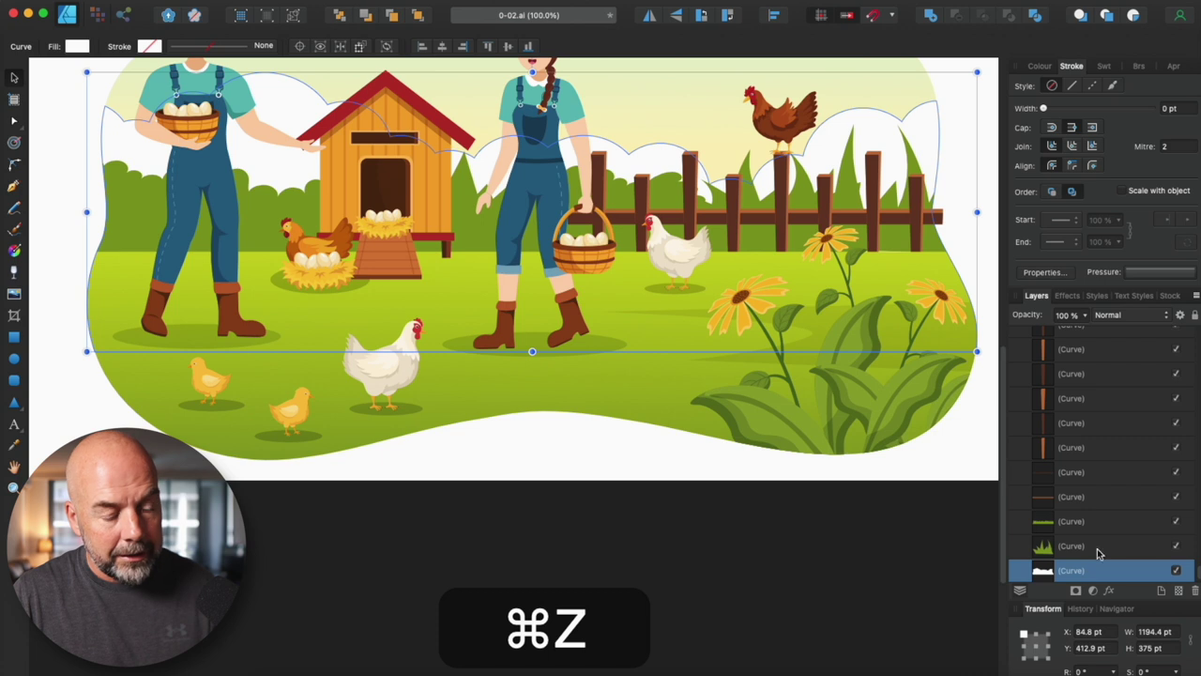
{"action": "scroll", "coordinate": [1141, 563], "scroll_direction": "down", "scroll_amount": 1}
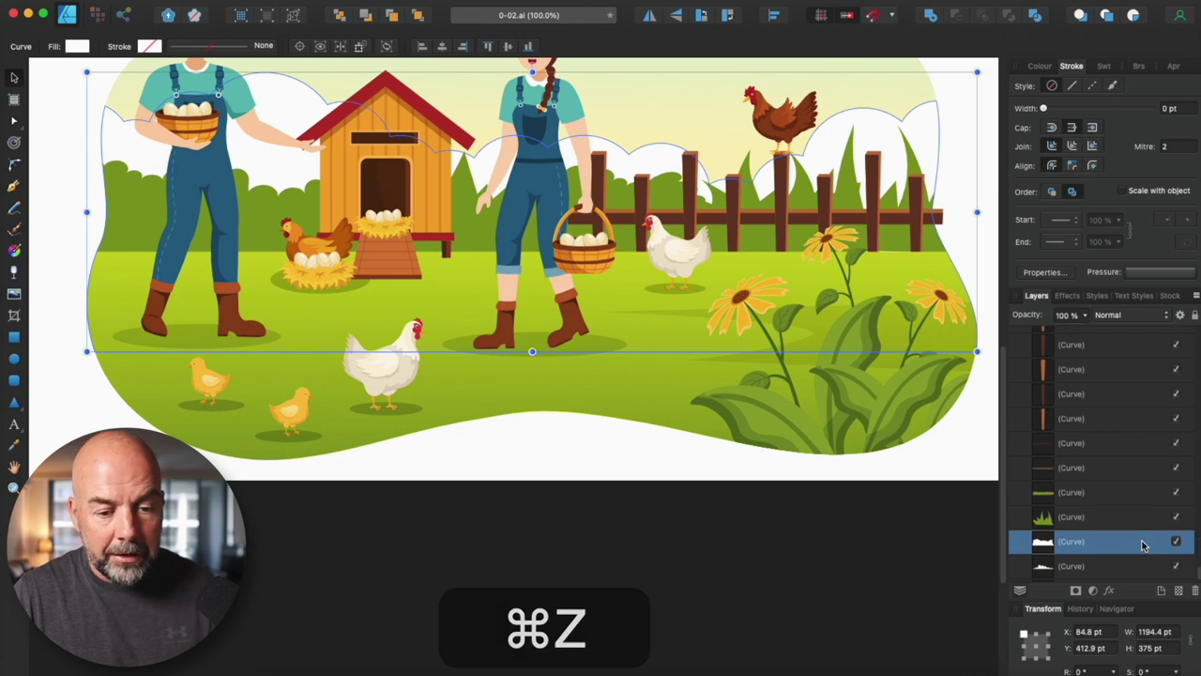
{"action": "left_click", "coordinate": [1196, 317]}
Delete all the separate pieces of the white hen between the two farmers, including its shadow and the leftover red comb.
{"action": "left_click", "coordinate": [579, 443]}
{"action": "left_click_drag", "start_coordinate": [331, 319], "coordinate": [464, 428]}
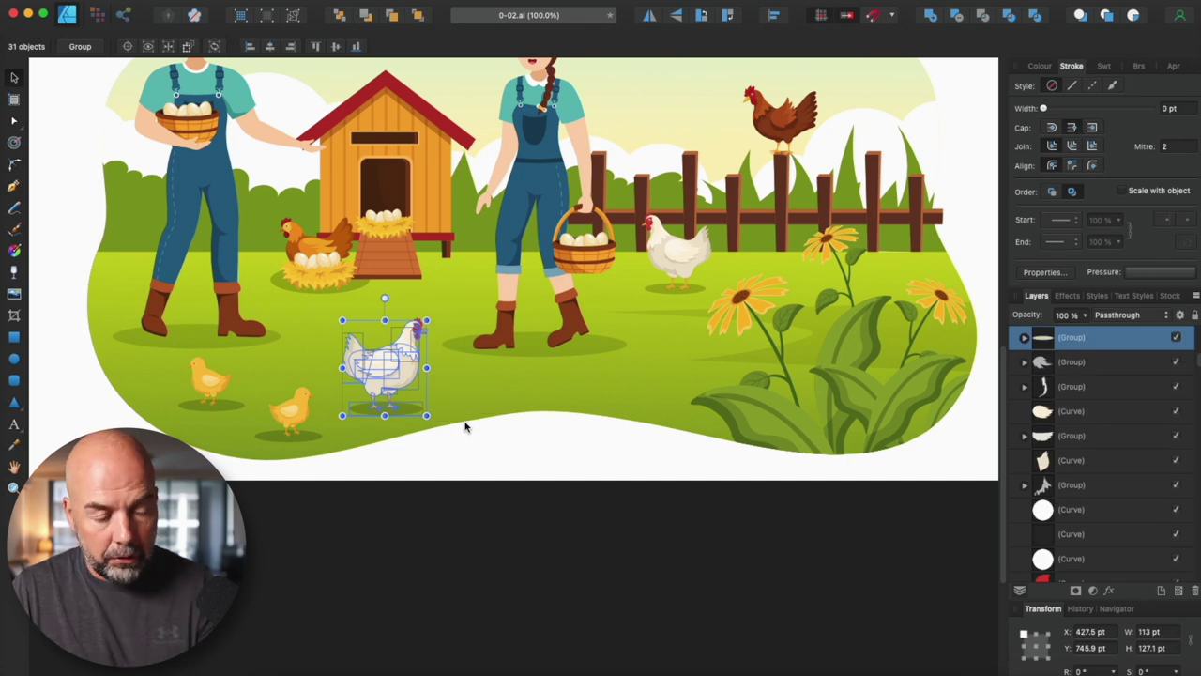
{"action": "key", "text": "BackSpace"}
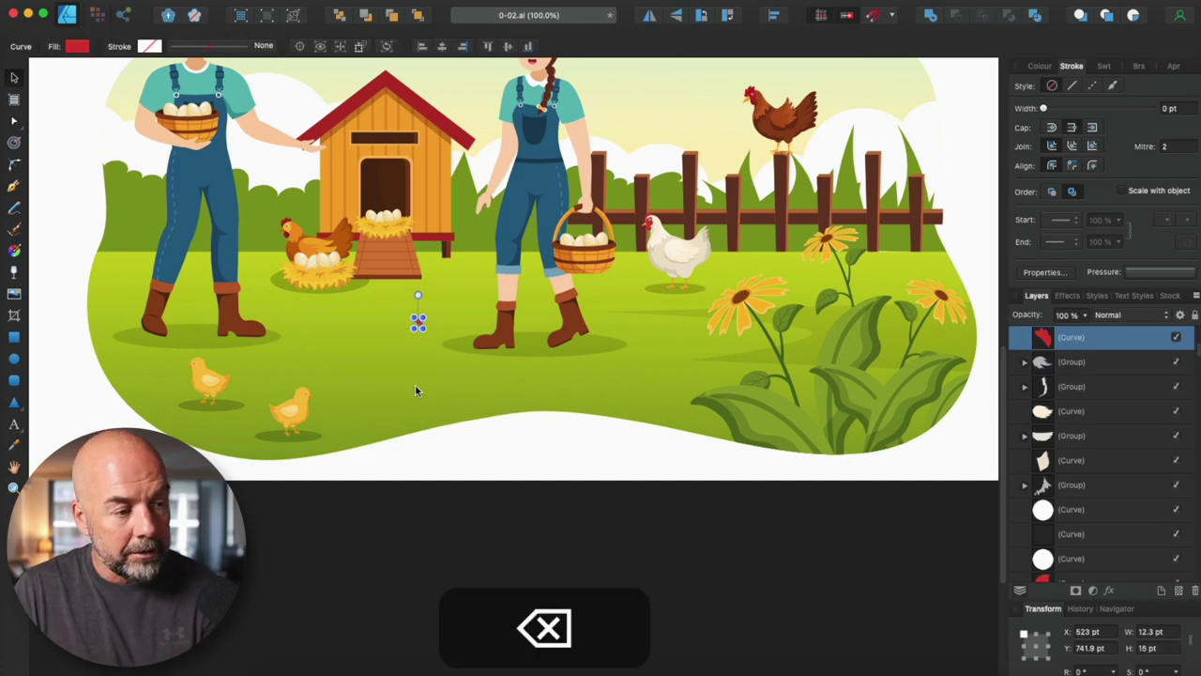
{"action": "left_click", "coordinate": [419, 325]}
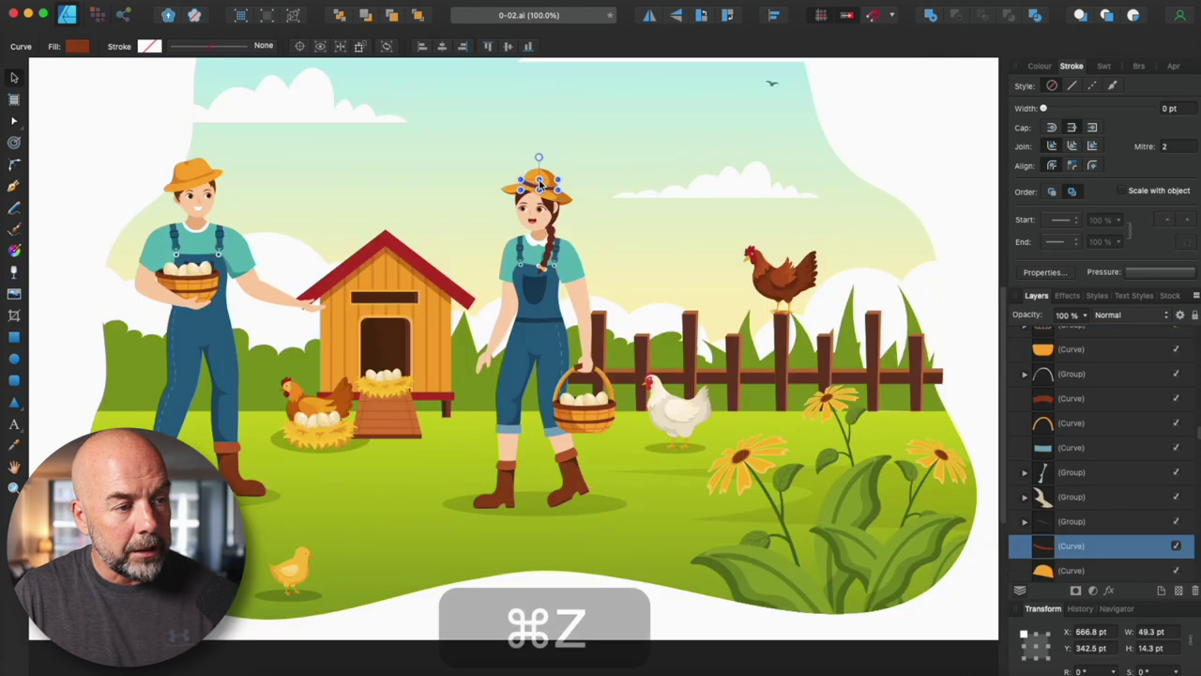
Delete all the pieces of the woman's hat, including its band, crown and brim.
{"action": "key", "text": "BackSpace"}
{"action": "key", "text": "BackSpace"}
{"action": "key", "text": "BackSpace"}
{"action": "key", "text": "BackSpace"}
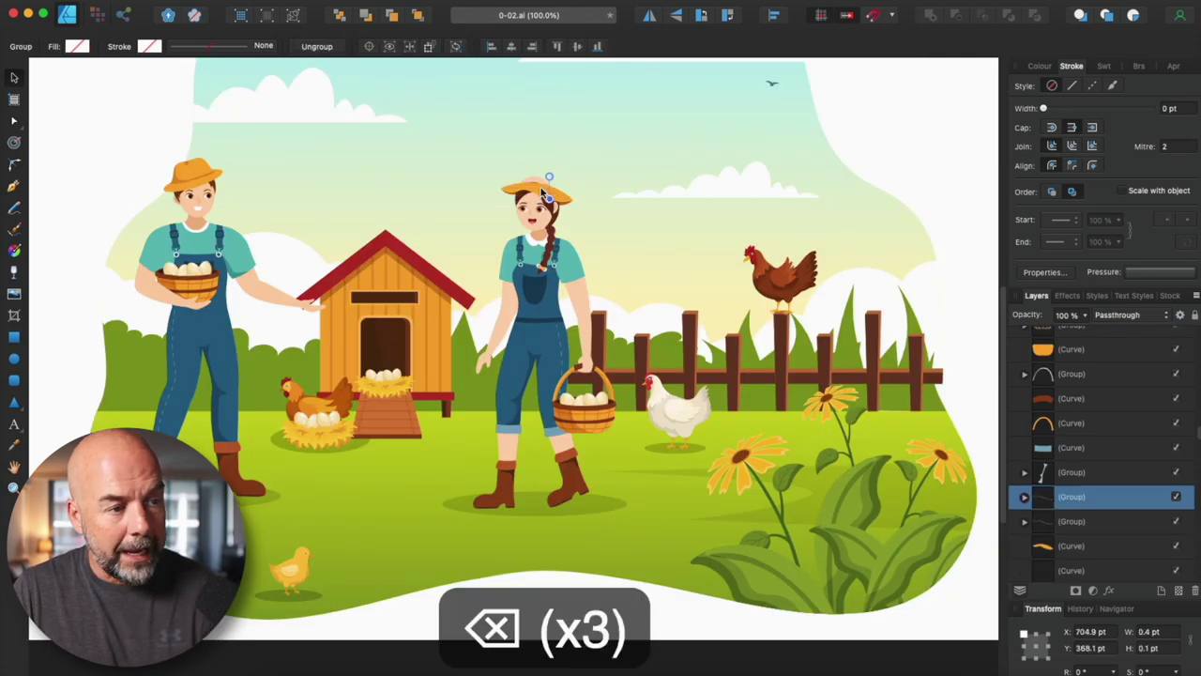
{"action": "key", "text": "BackSpace"}
{"action": "key", "text": "BackSpace"}
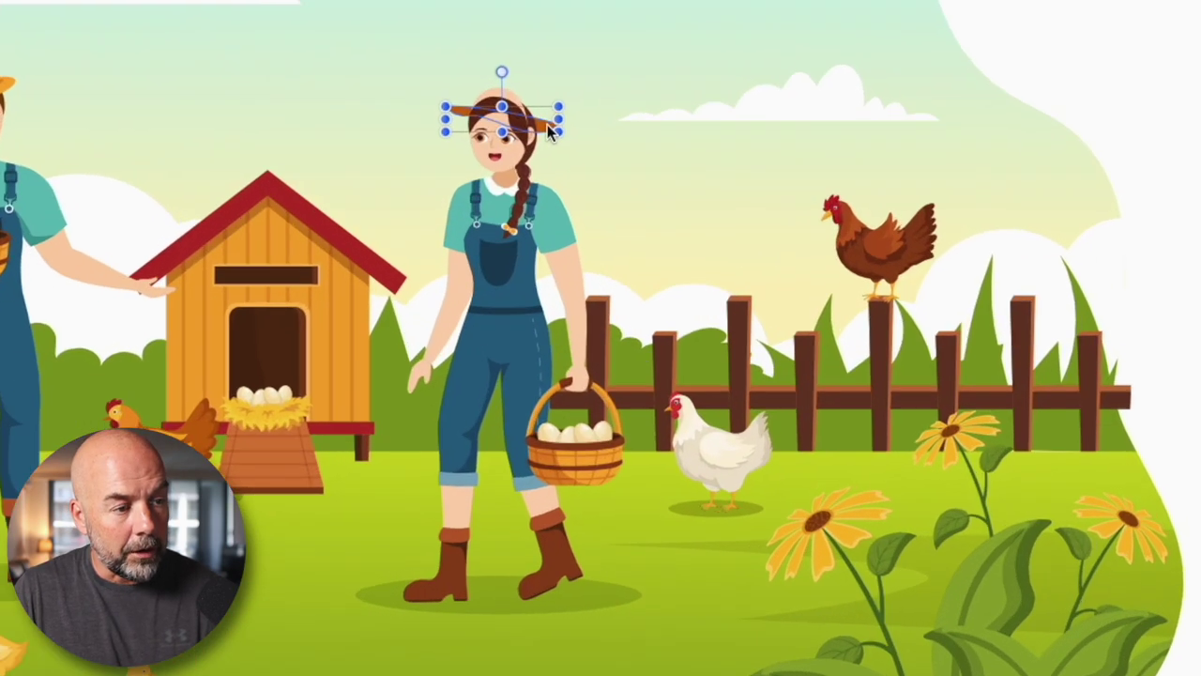
{"action": "left_click", "coordinate": [566, 164]}
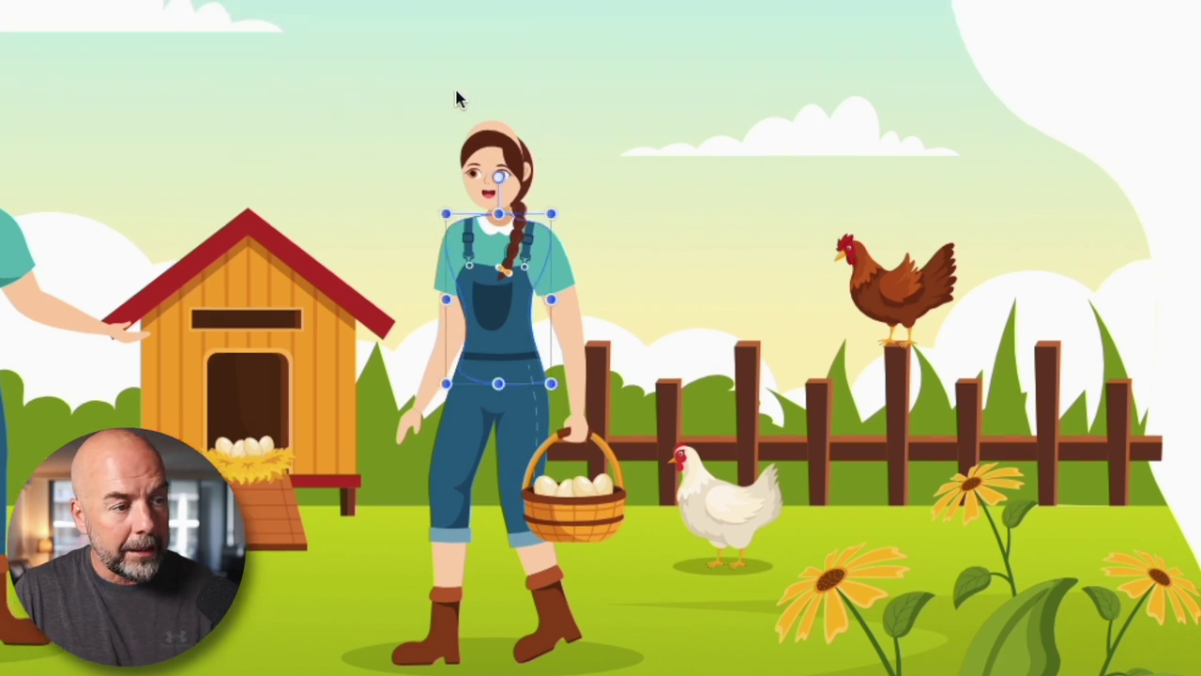
Move the woman's front hair piece up to cover the bare top of her head and clear the selection.
{"action": "scroll", "coordinate": [456, 97], "scroll_direction": "up", "scroll_amount": 5}
{"action": "scroll", "coordinate": [532, 175], "scroll_direction": "up", "scroll_amount": 4}
{"action": "left_click", "coordinate": [531, 173]}
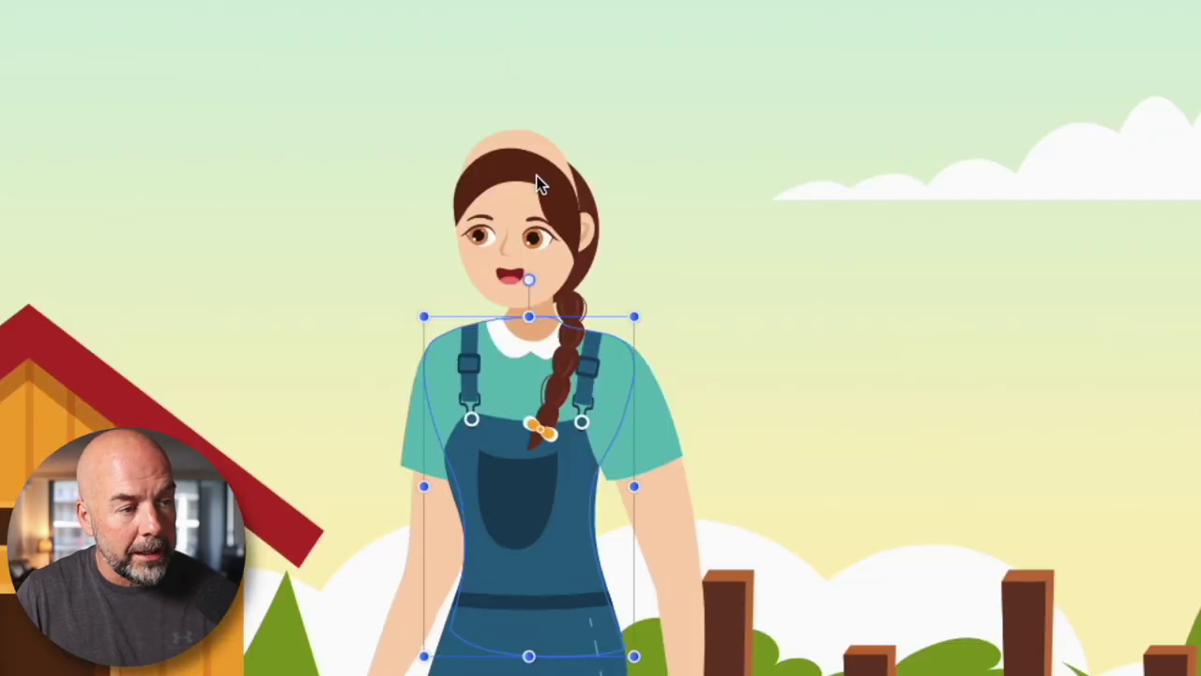
{"action": "left_click", "coordinate": [535, 174]}
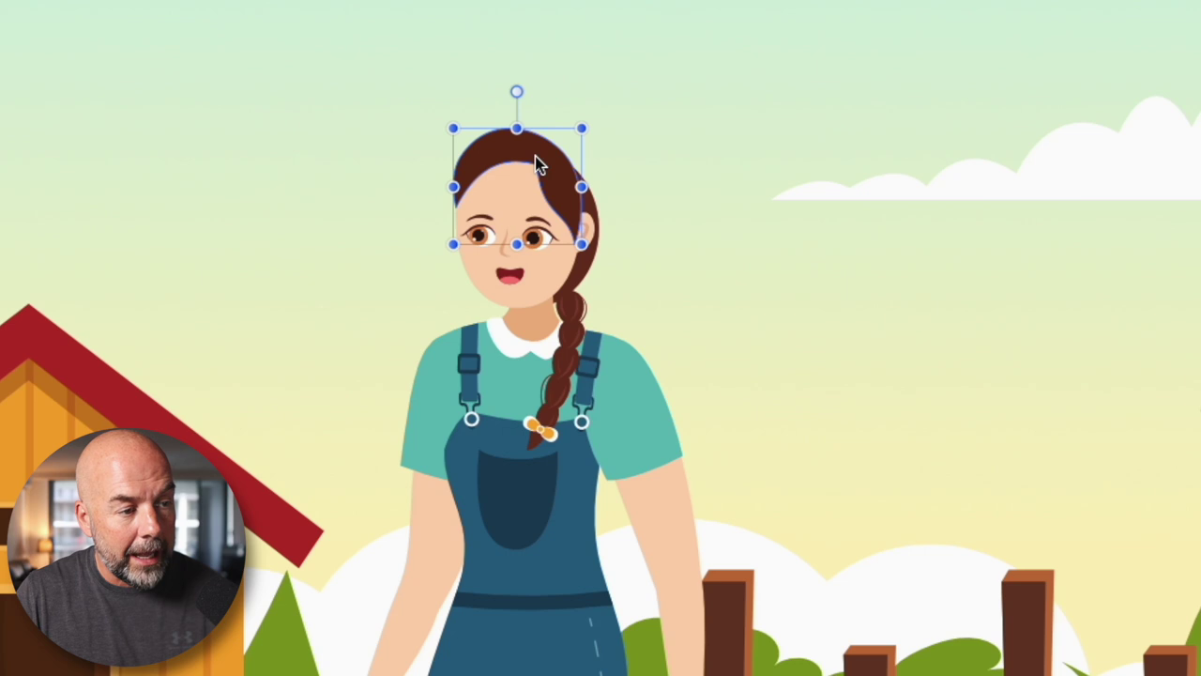
{"action": "key", "text": "Escape"}
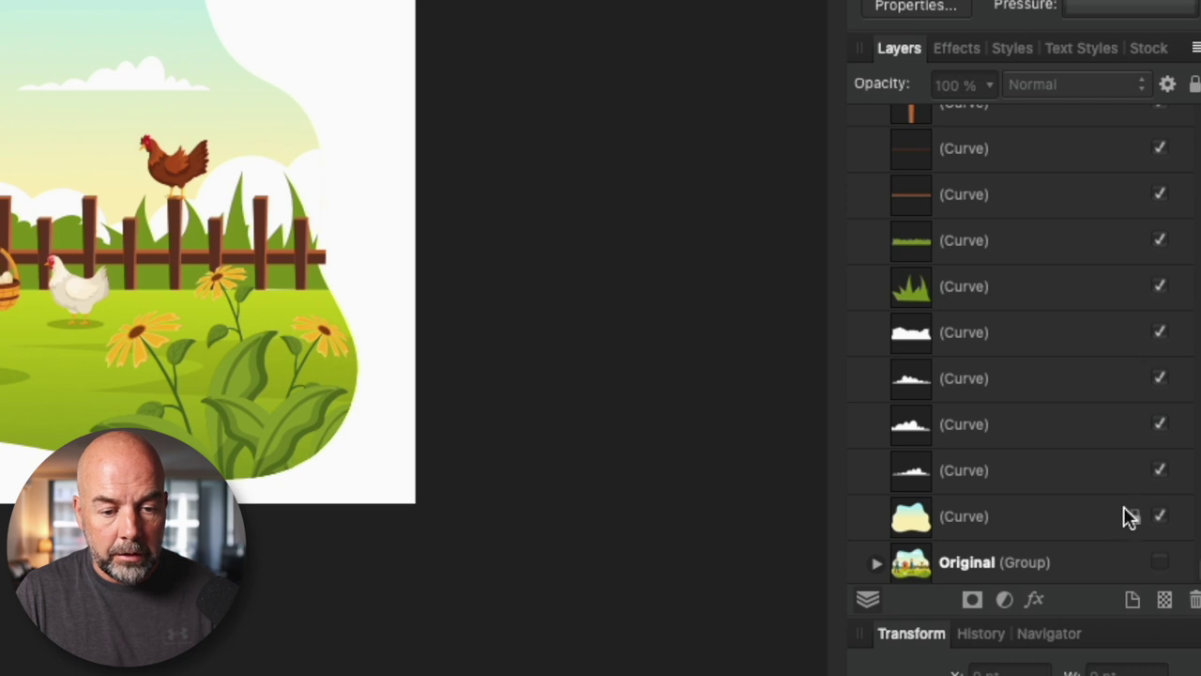
Select all the pieces of the edited illustration and group them.
{"action": "scroll", "coordinate": [1091, 430], "scroll_direction": "up", "scroll_amount": 10}
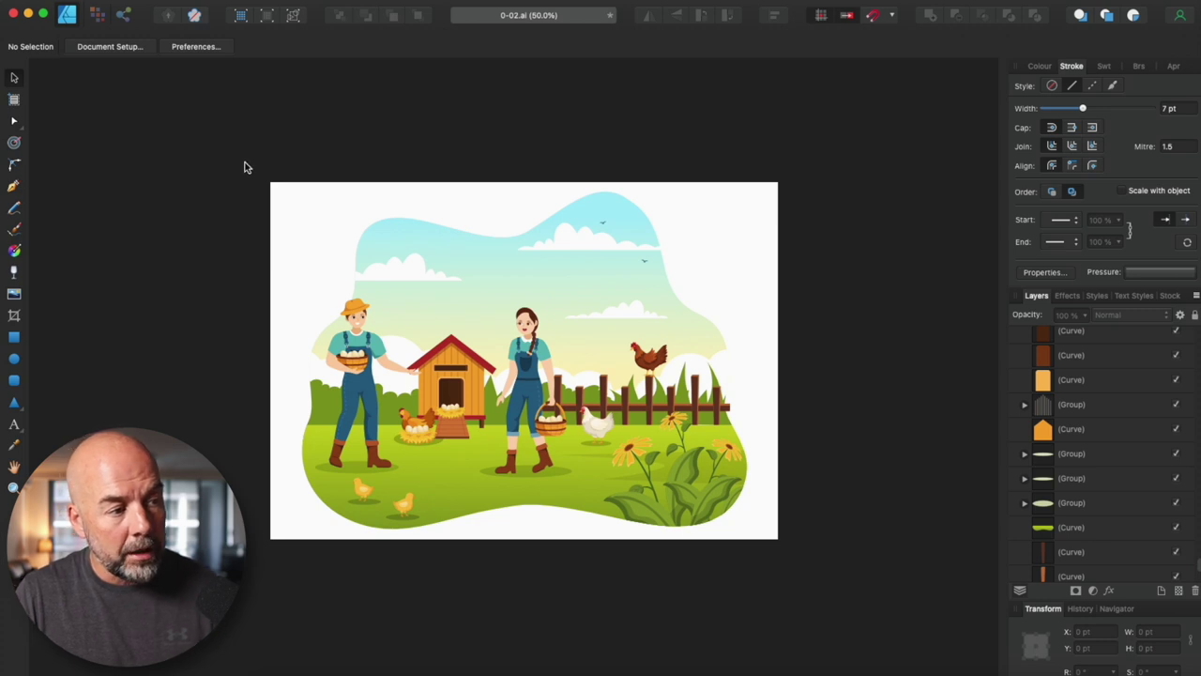
{"action": "left_click_drag", "start_coordinate": [244, 167], "coordinate": [787, 560]}
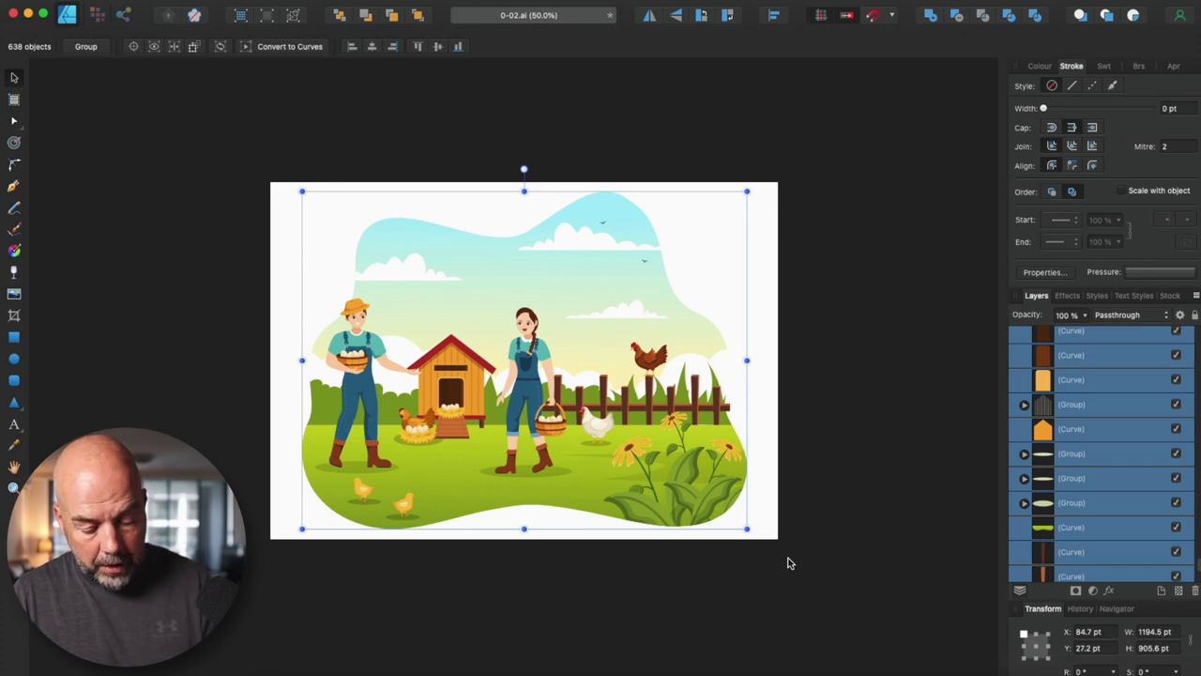
{"action": "key", "text": "super+g"}
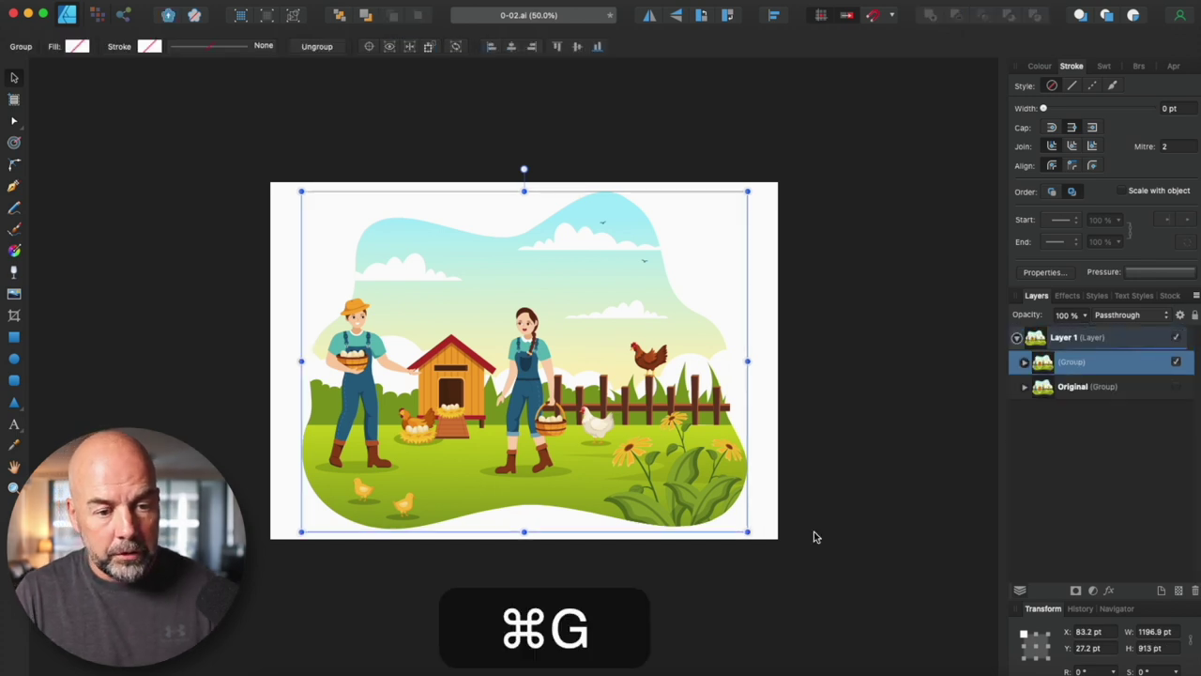
Make the Original group visible and toggle the edited group above it to compare the two versions.
{"action": "left_click", "coordinate": [1129, 390]}
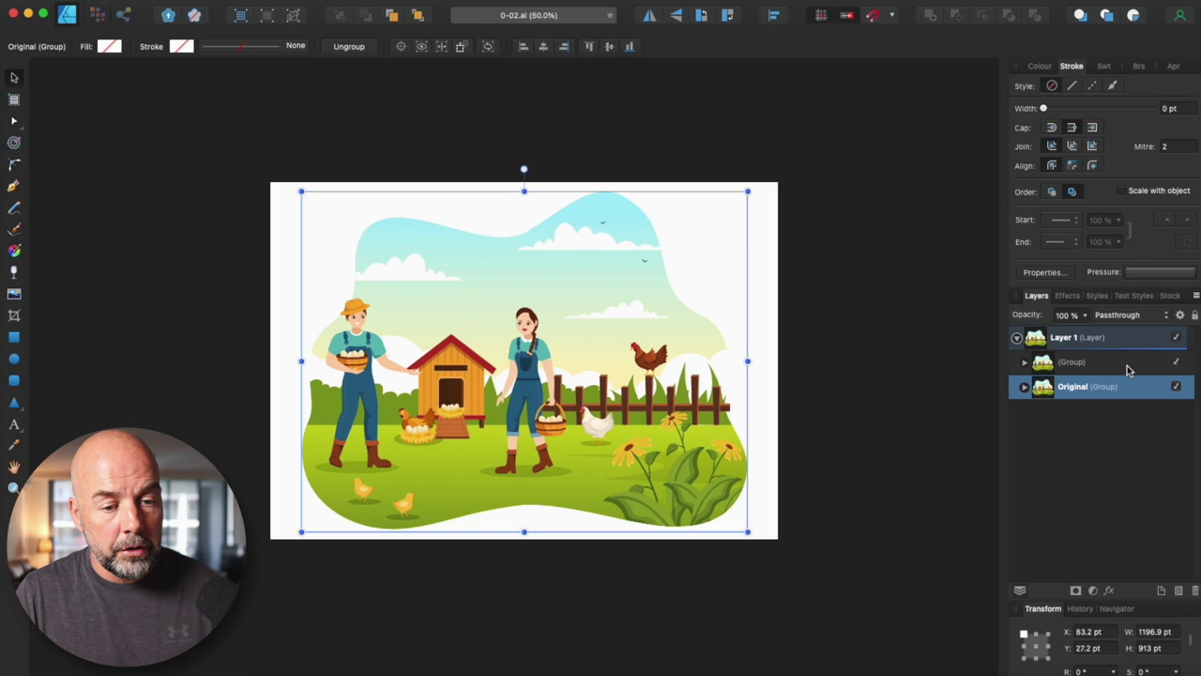
{"action": "left_click", "coordinate": [1177, 364]}
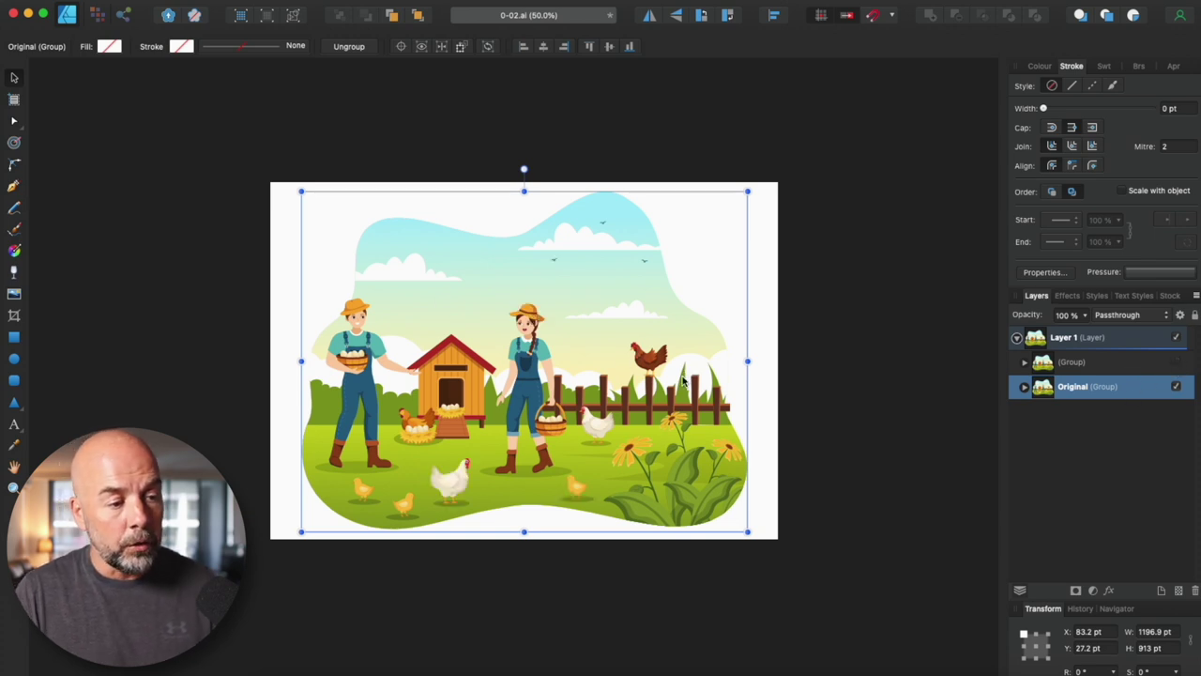
{"action": "left_click", "coordinate": [1178, 365]}
Rename the edited group "Removed" and hide it so that only the Original group shows.
{"action": "double_click", "coordinate": [1075, 362]}
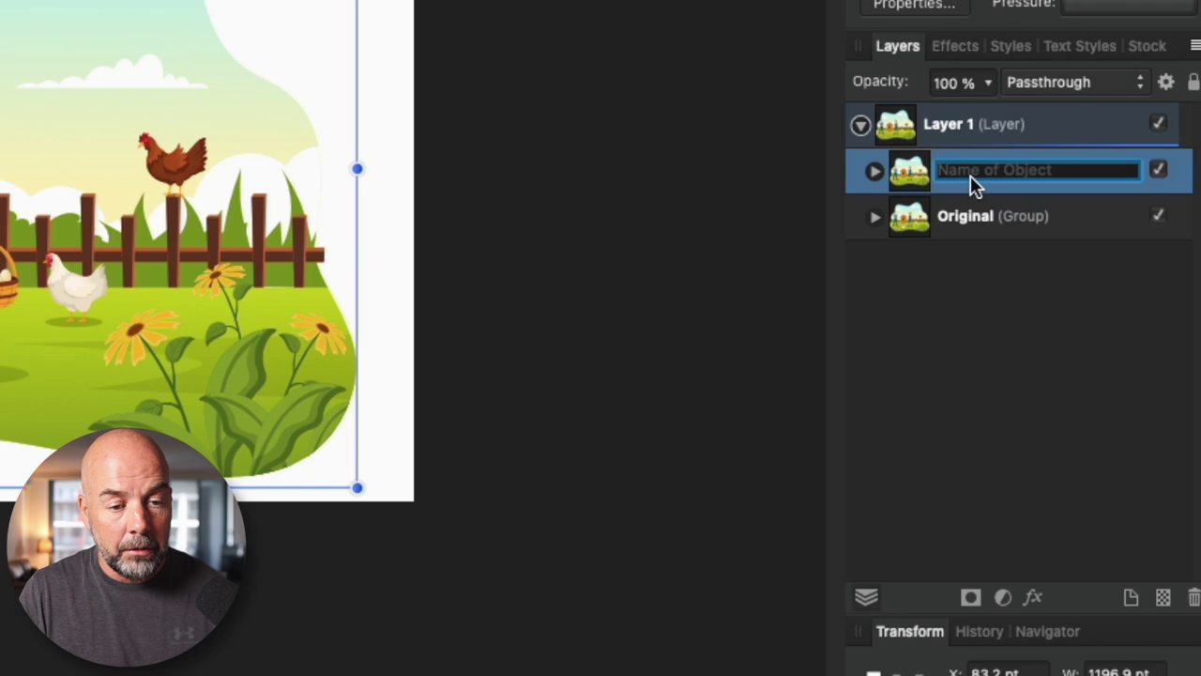
{"action": "type", "text": "Remove"}
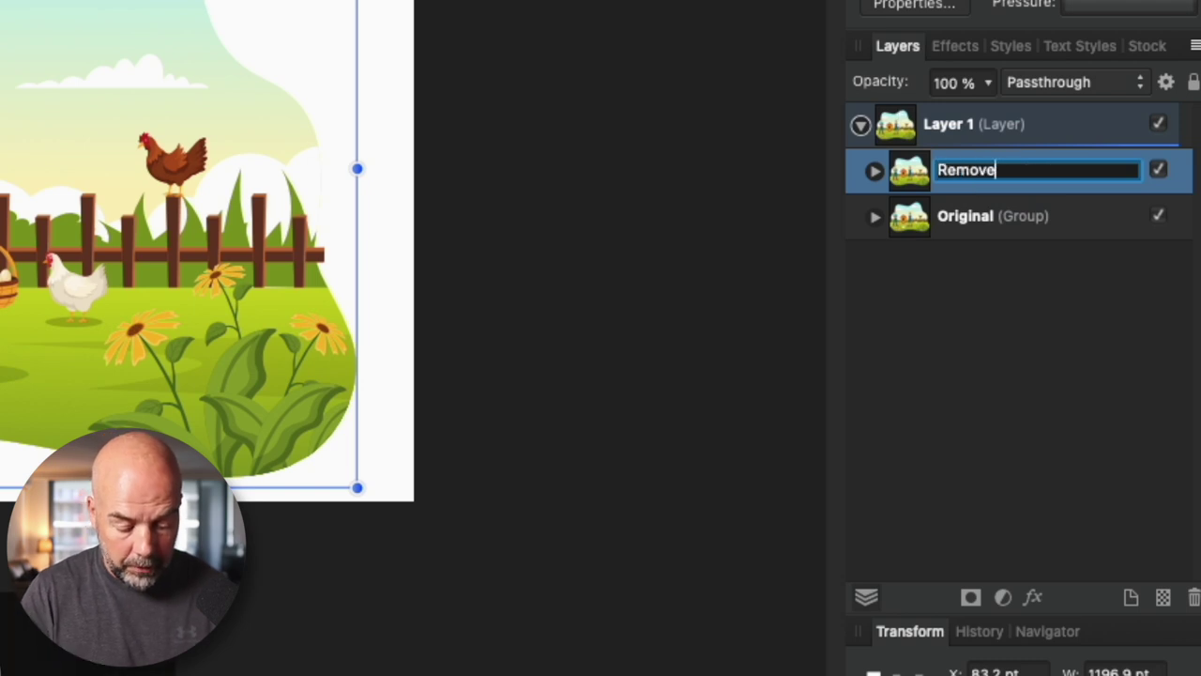
{"action": "key", "text": "Return"}
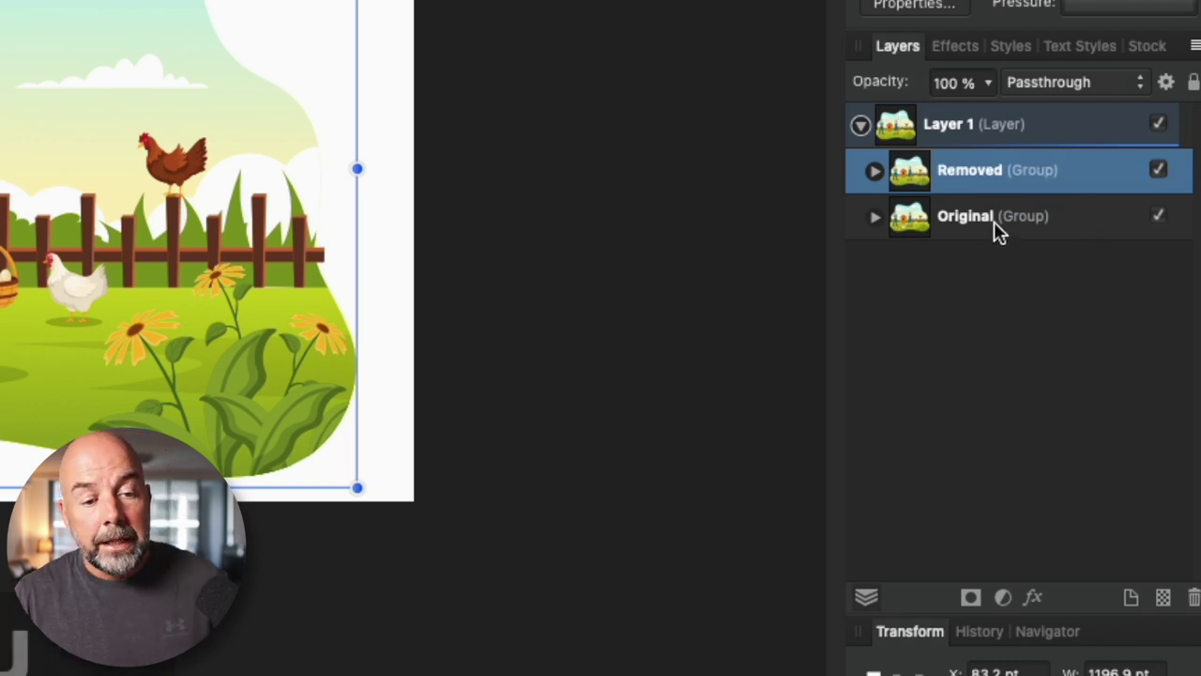
{"action": "left_click", "coordinate": [994, 222]}
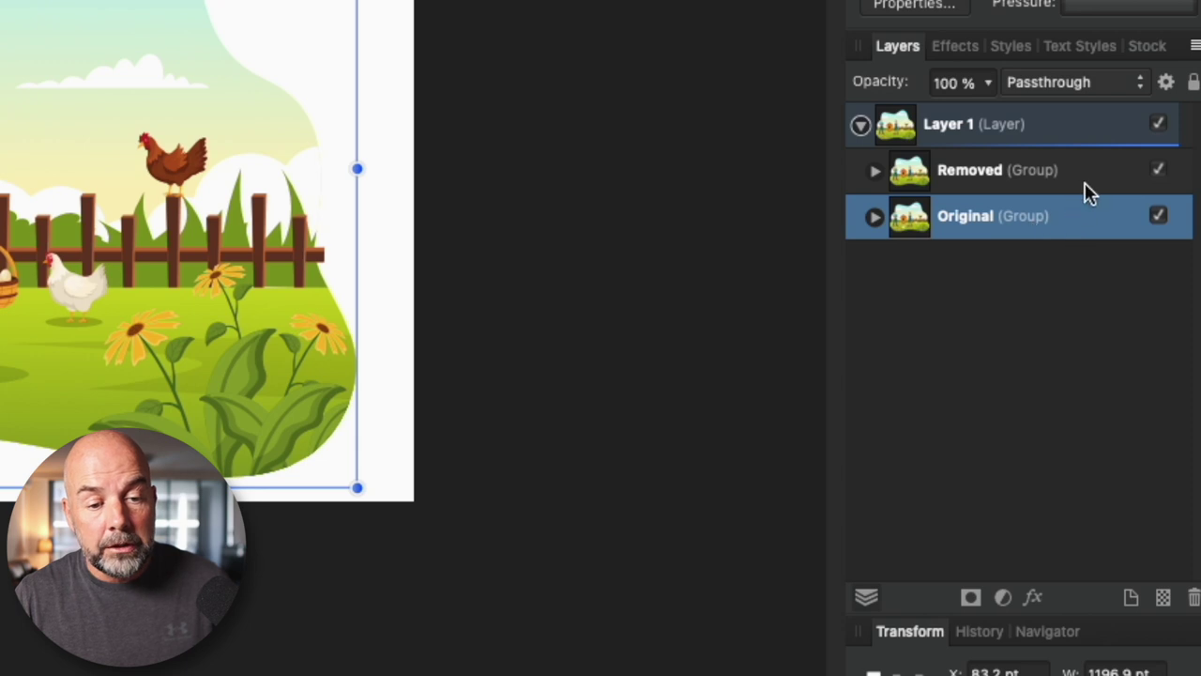
{"action": "left_click", "coordinate": [1160, 172]}
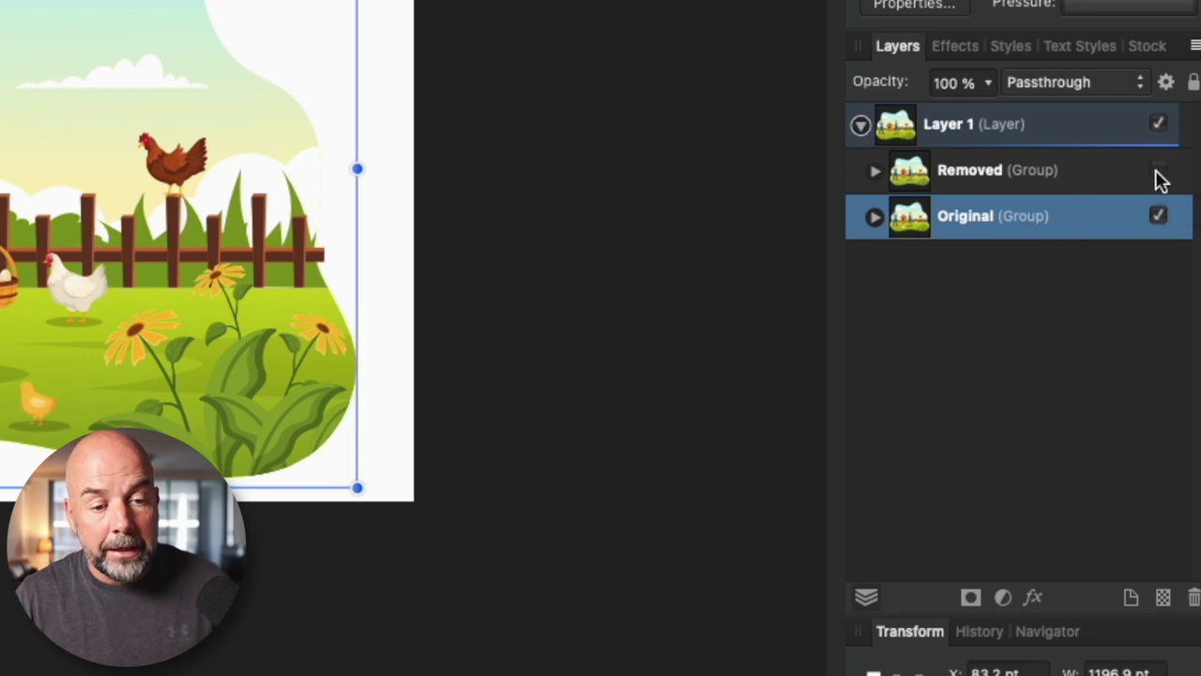
Check the PNG export settings without exporting, and switch visibility from the Original group to the Removed group.
{"action": "left_click", "coordinate": [71, 2]}
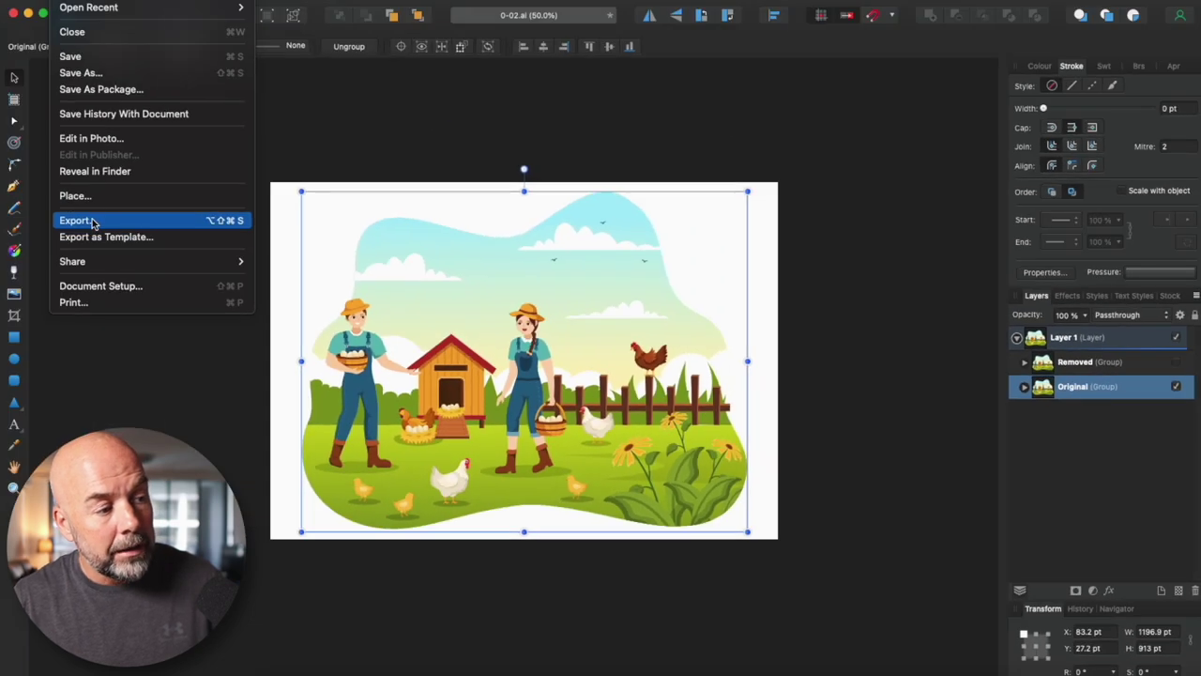
{"action": "left_click", "coordinate": [75, 220]}
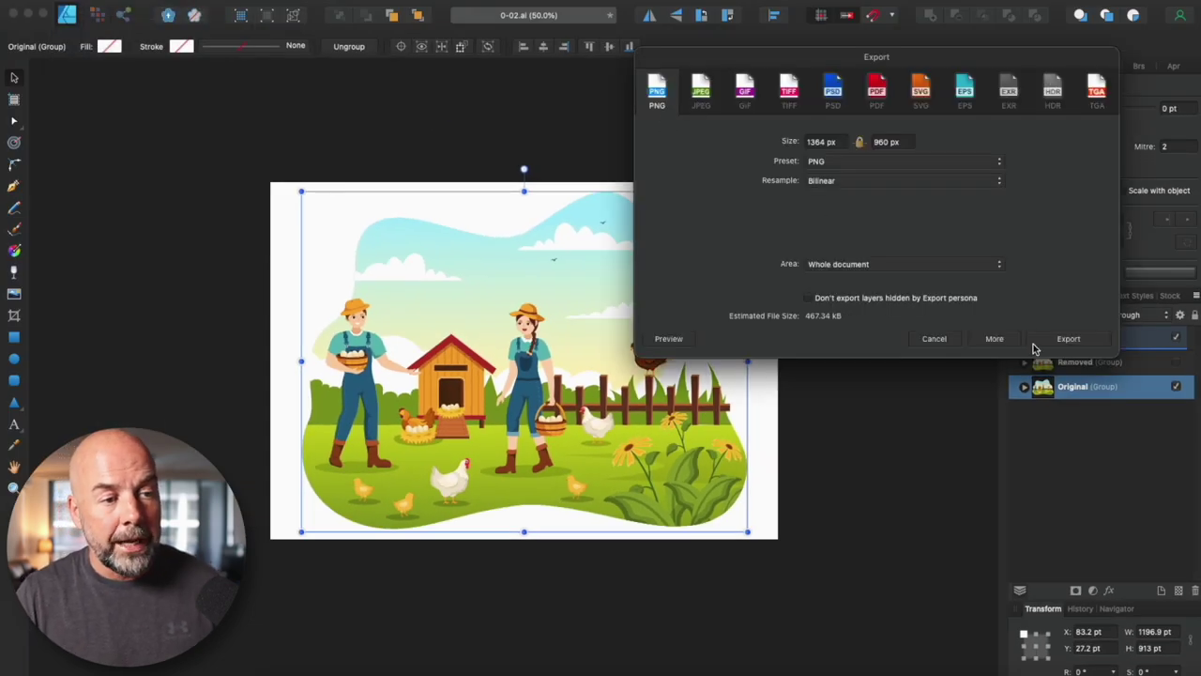
{"action": "left_click", "coordinate": [935, 341]}
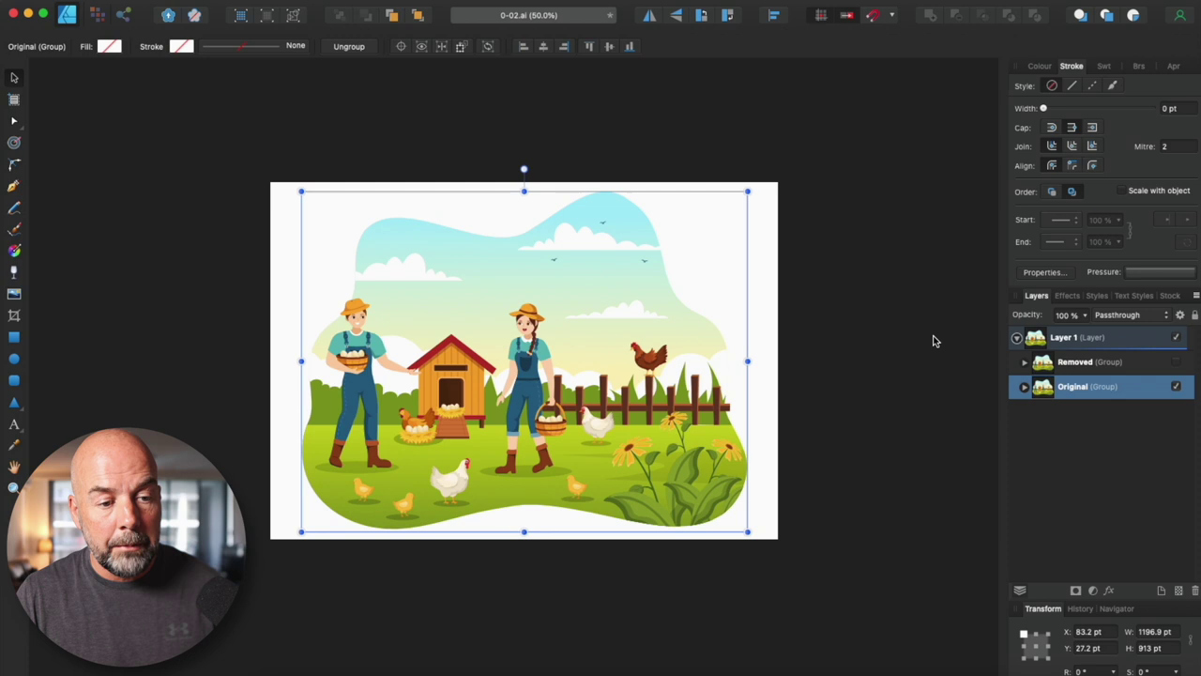
{"action": "left_click", "coordinate": [1177, 387]}
{"action": "left_click", "coordinate": [1177, 363]}
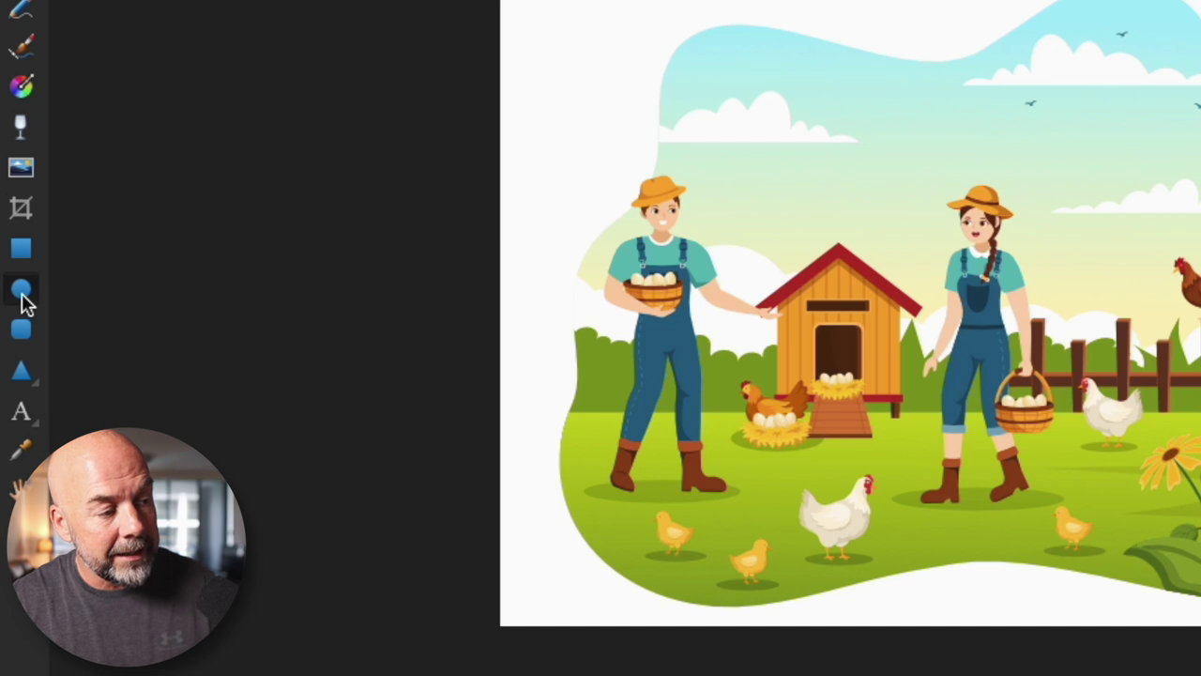
Draw an unfilled ellipse about 94 by 99 pt around the woman's hat with a red stroke.
{"action": "left_click_drag", "start_coordinate": [944, 183], "coordinate": [1009, 258]}
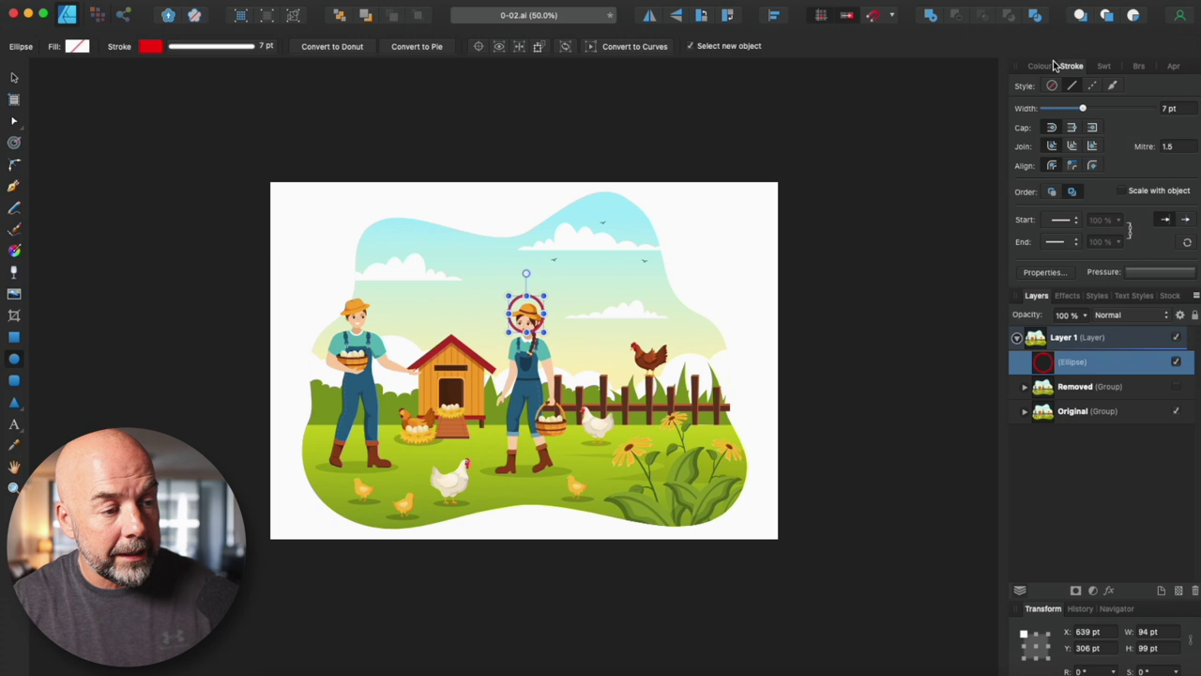
{"action": "left_click", "coordinate": [1047, 65]}
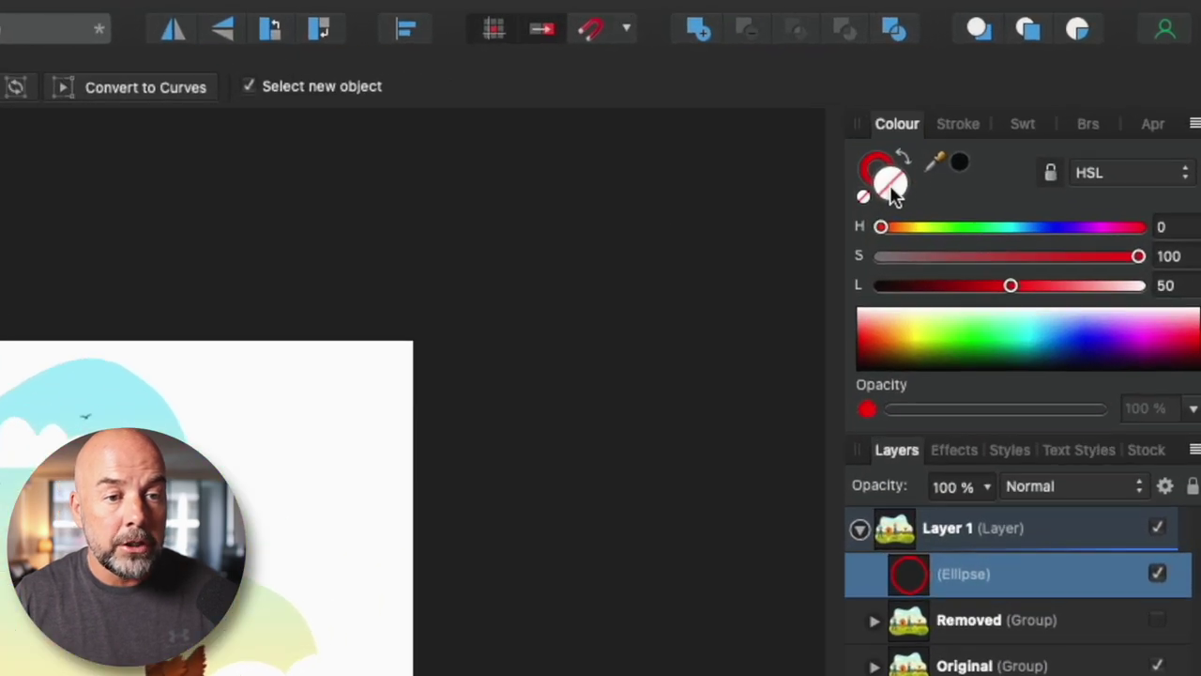
{"action": "left_click", "coordinate": [873, 168]}
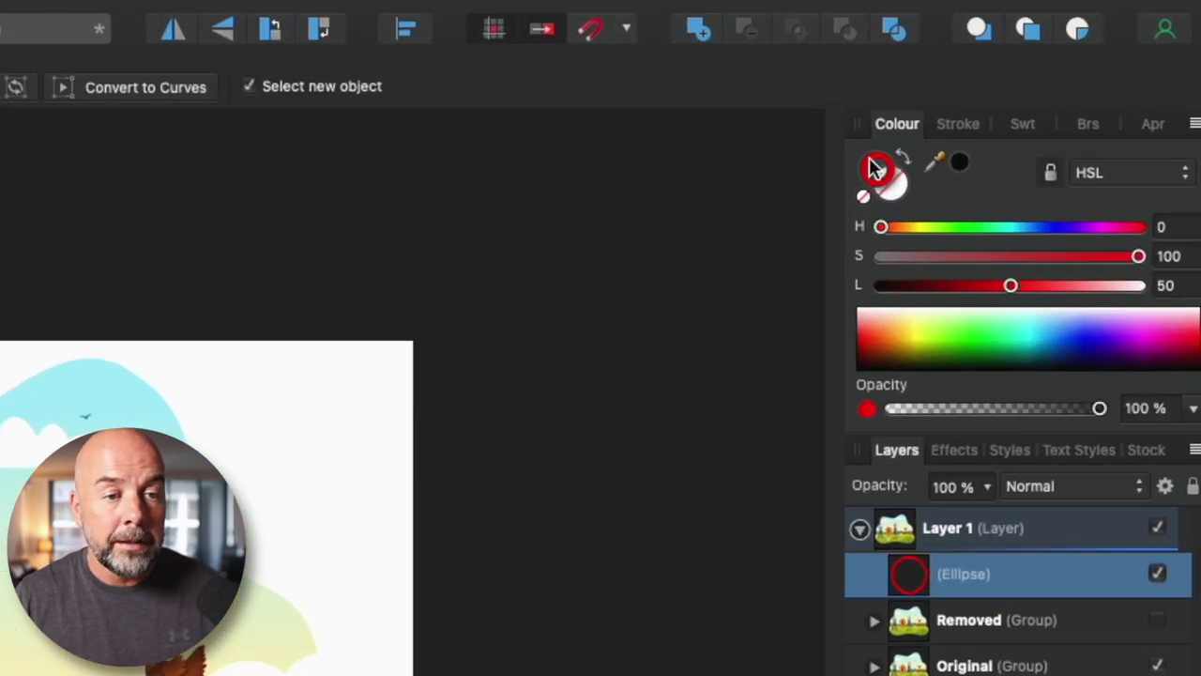
{"action": "mouse_move", "coordinate": [887, 229]}
{"action": "left_mouse_down"}
{"action": "mouse_move", "coordinate": [1035, 231]}
{"action": "mouse_move", "coordinate": [839, 231]}
{"action": "left_mouse_up"}
Set the ellipse's stroke width to 9.5 pt.
{"action": "left_click", "coordinate": [959, 123]}
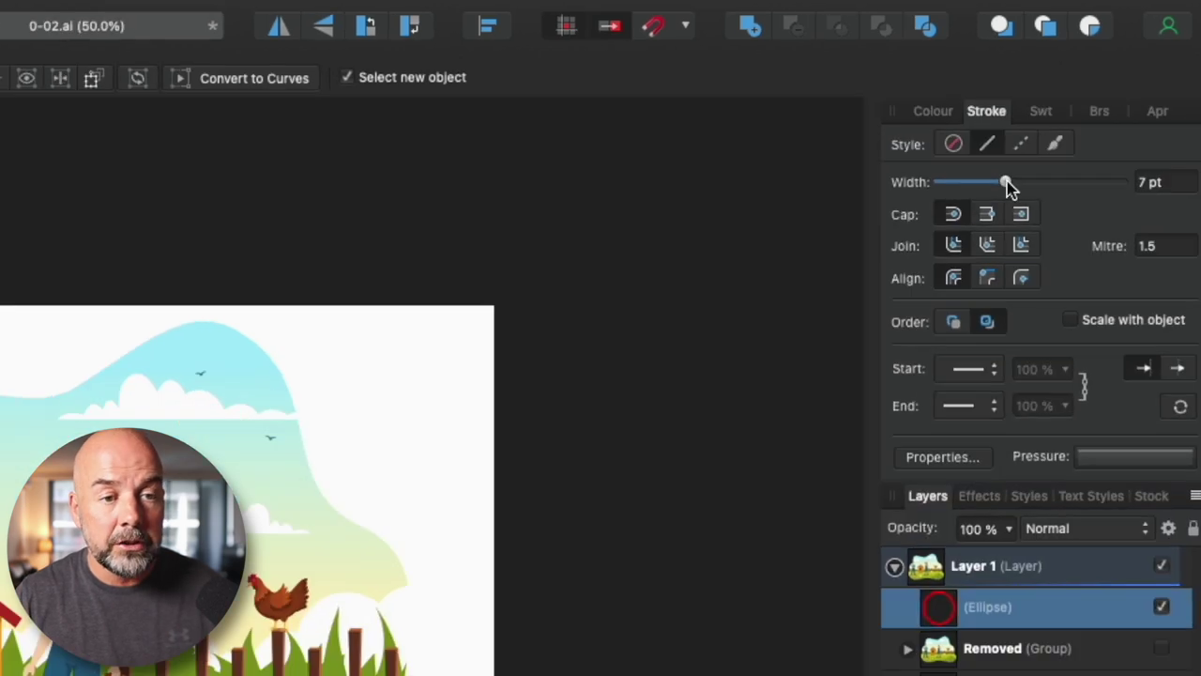
{"action": "mouse_move", "coordinate": [1007, 182]}
{"action": "left_mouse_down"}
{"action": "mouse_move", "coordinate": [1050, 182]}
{"action": "mouse_move", "coordinate": [980, 182]}
{"action": "mouse_move", "coordinate": [1024, 183]}
{"action": "left_mouse_up"}
{"action": "left_click_drag", "start_coordinate": [1095, 112], "coordinate": [1089, 108]}
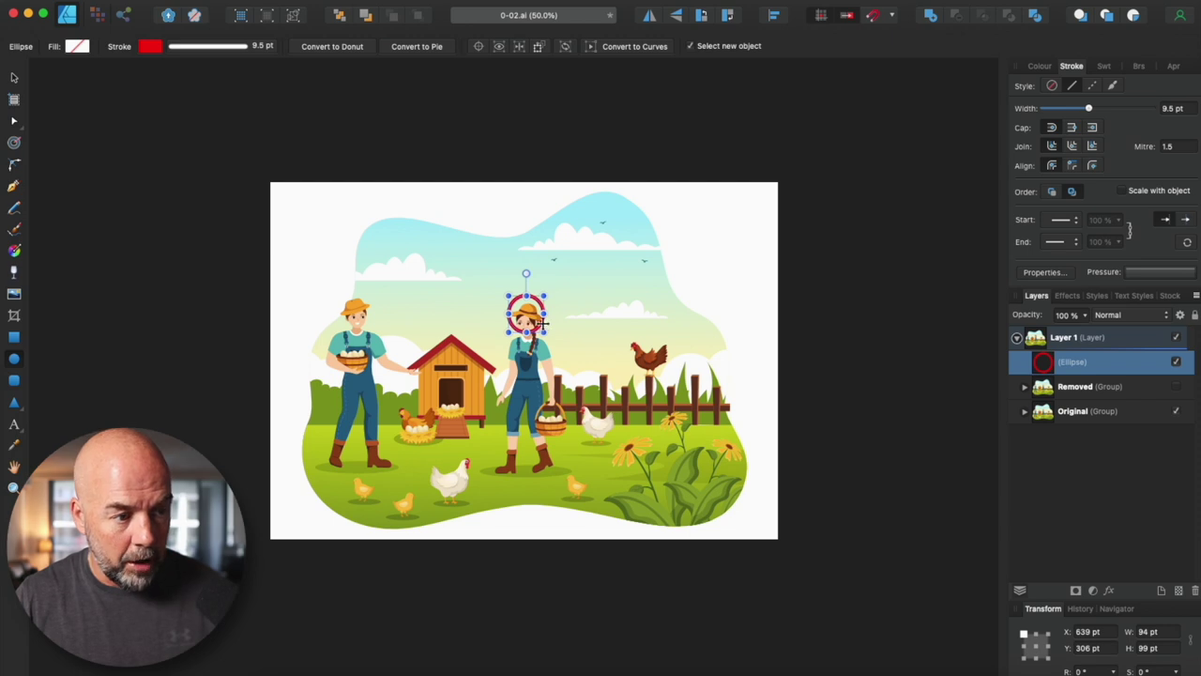
Place copies of the red ellipse around the leftmost small bird and the chick nearest the flowers.
{"action": "left_click_drag", "start_coordinate": [542, 322], "coordinate": [589, 498]}
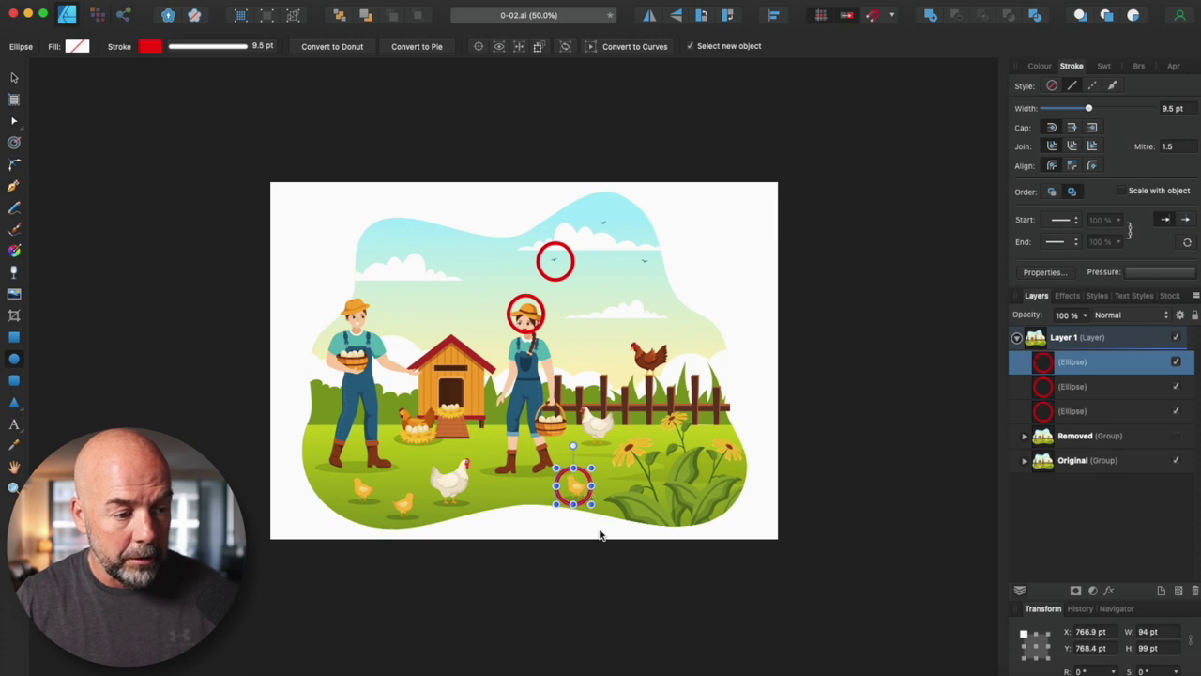
{"action": "left_click", "coordinate": [601, 535]}
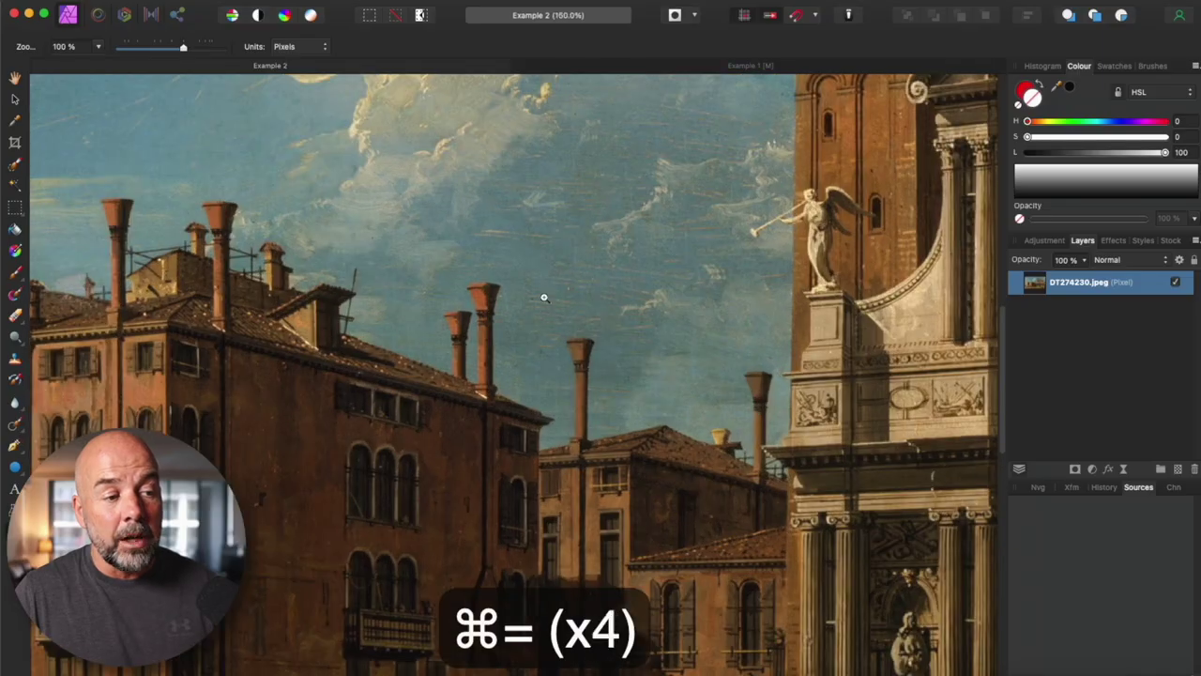
Examine the painting's rooftop chimneys up close for elements suitable for removal.
{"action": "key", "text": "super+equal"}
{"action": "key", "text": "super+equal"}
{"action": "key", "text": "super+equal"}
{"action": "key", "text": "super+equal"}
{"action": "key", "text": "super+equal"}
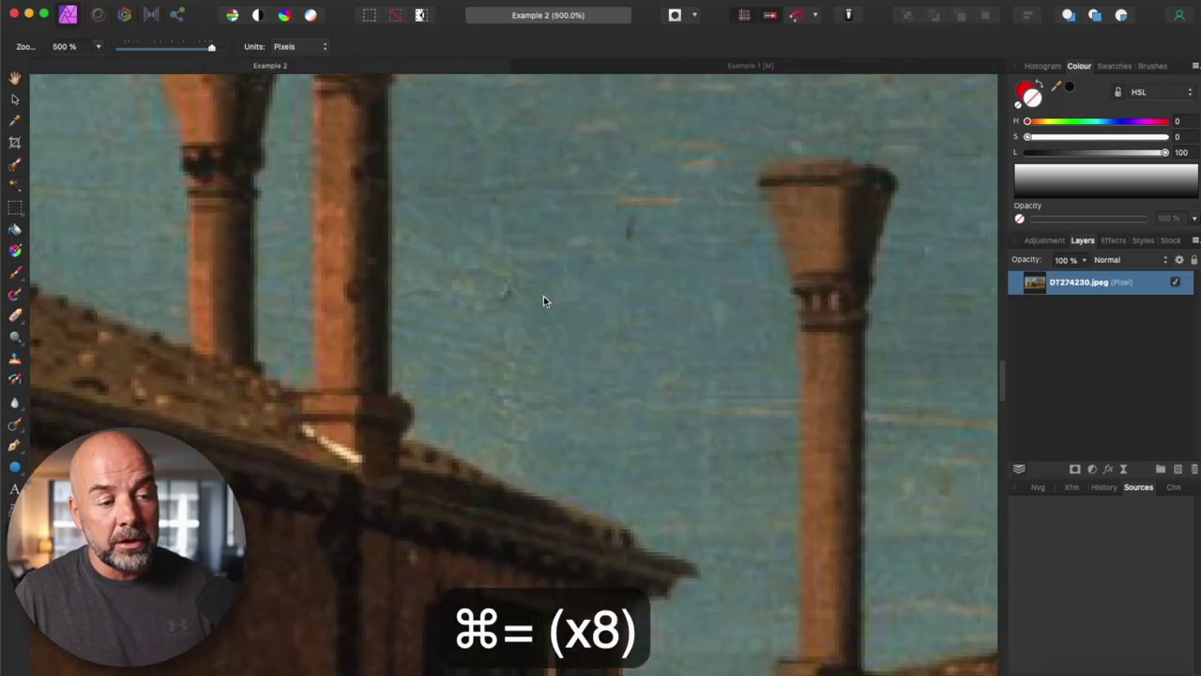
{"action": "key", "text": "super+equal"}
{"action": "scroll", "coordinate": [543, 299], "scroll_direction": "left", "scroll_amount": 5}
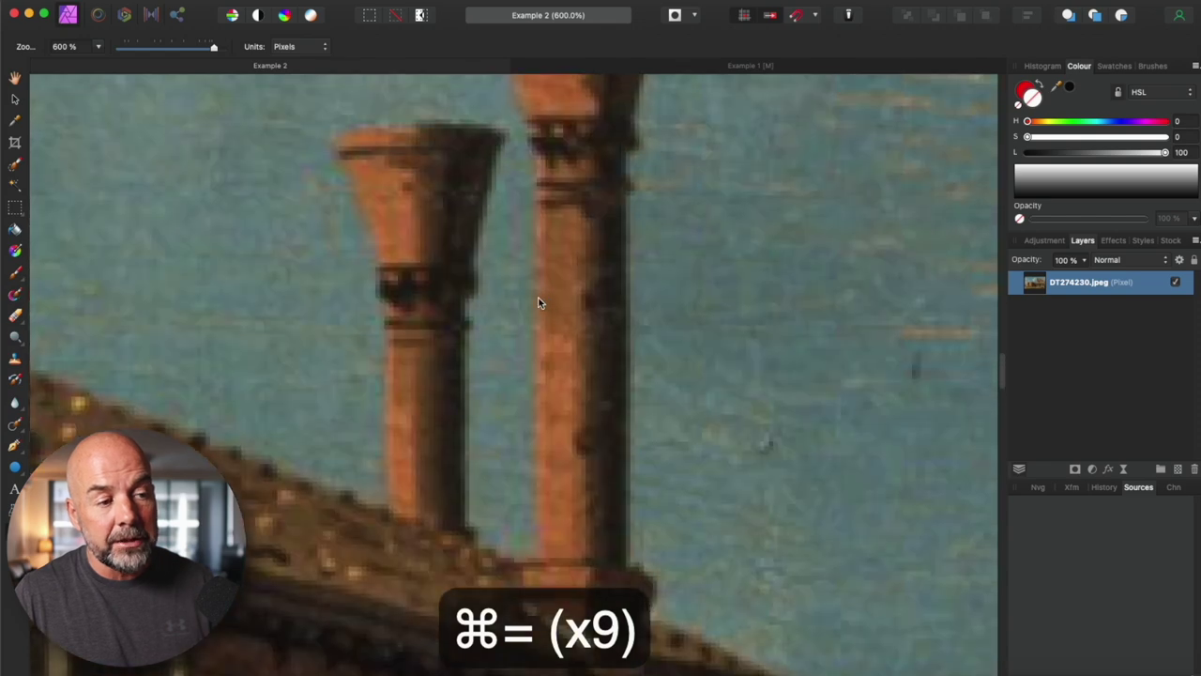
{"action": "key", "text": "super+minus"}
{"action": "key", "text": "super+minus"}
{"action": "key", "text": "super+minus"}
{"action": "key", "text": "super+minus"}
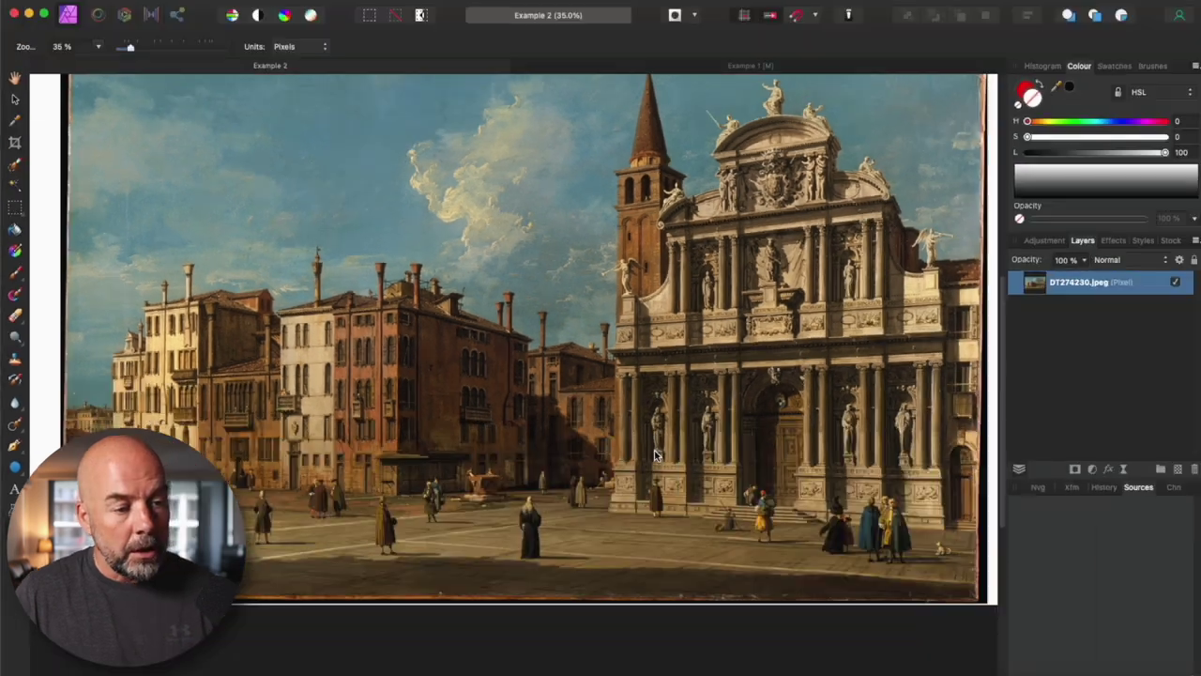
Remove the long-haired figure in the black robe from the middle of the square with the Inpainting Brush.
{"action": "key", "text": "super+equal"}
{"action": "key", "text": "super+equal"}
{"action": "key", "text": "super+equal"}
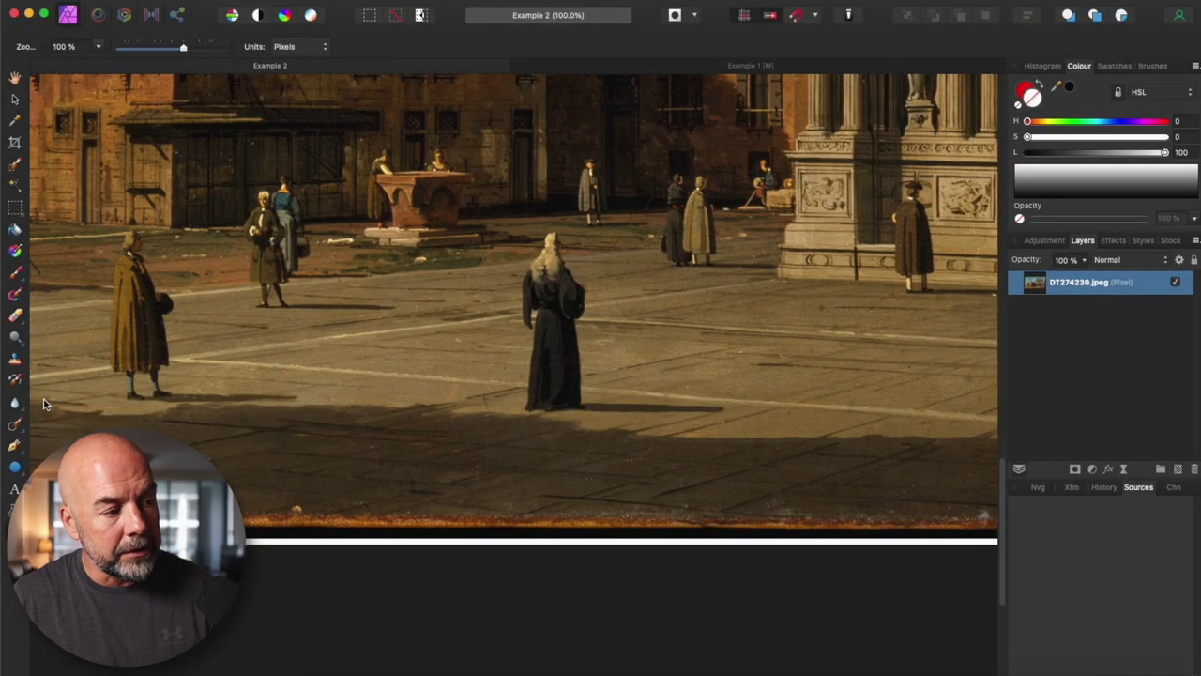
{"action": "left_click", "coordinate": [14, 427]}
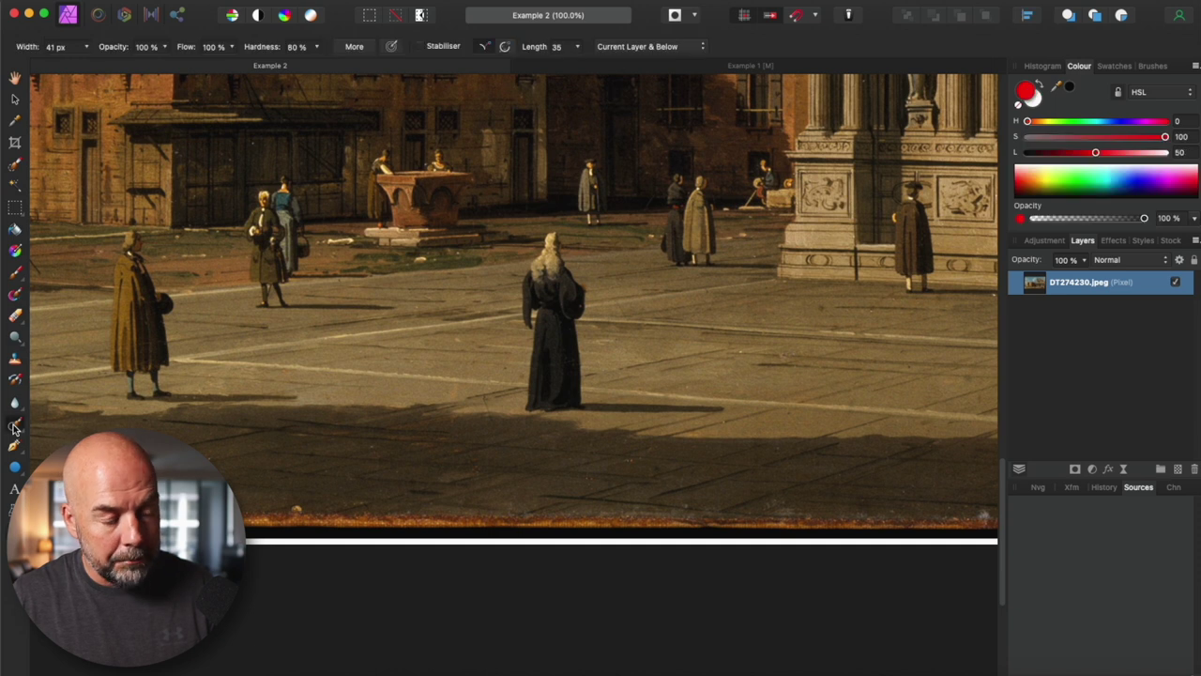
{"action": "mouse_move", "coordinate": [553, 237]}
{"action": "left_mouse_down"}
{"action": "mouse_move", "coordinate": [534, 288]}
{"action": "mouse_move", "coordinate": [536, 398]}
{"action": "mouse_move", "coordinate": [551, 403]}
{"action": "mouse_move", "coordinate": [570, 367]}
{"action": "mouse_move", "coordinate": [568, 273]}
{"action": "mouse_move", "coordinate": [563, 348]}
{"action": "left_mouse_up"}
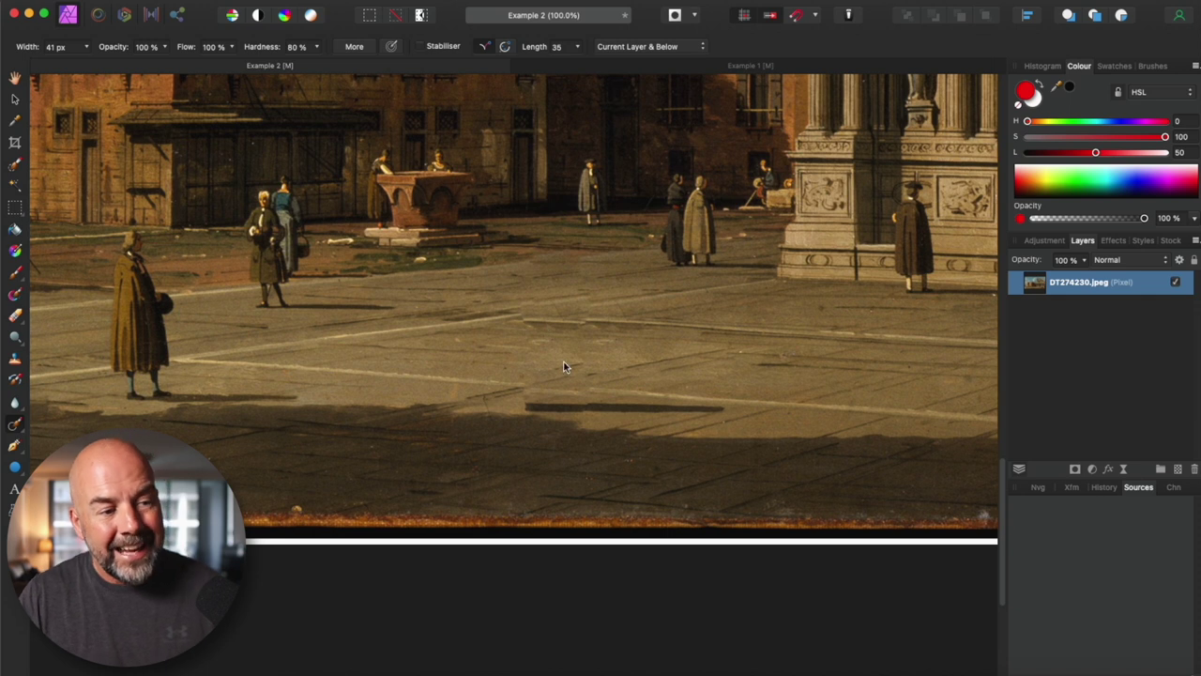
Rebuild the broken lower light paving line where the black-robed figure stood, cloning from its intact part with the Clone Brush.
{"action": "scroll", "coordinate": [571, 364], "scroll_direction": "down", "scroll_amount": 2}
{"action": "scroll", "coordinate": [572, 360], "scroll_direction": "up", "scroll_amount": 1}
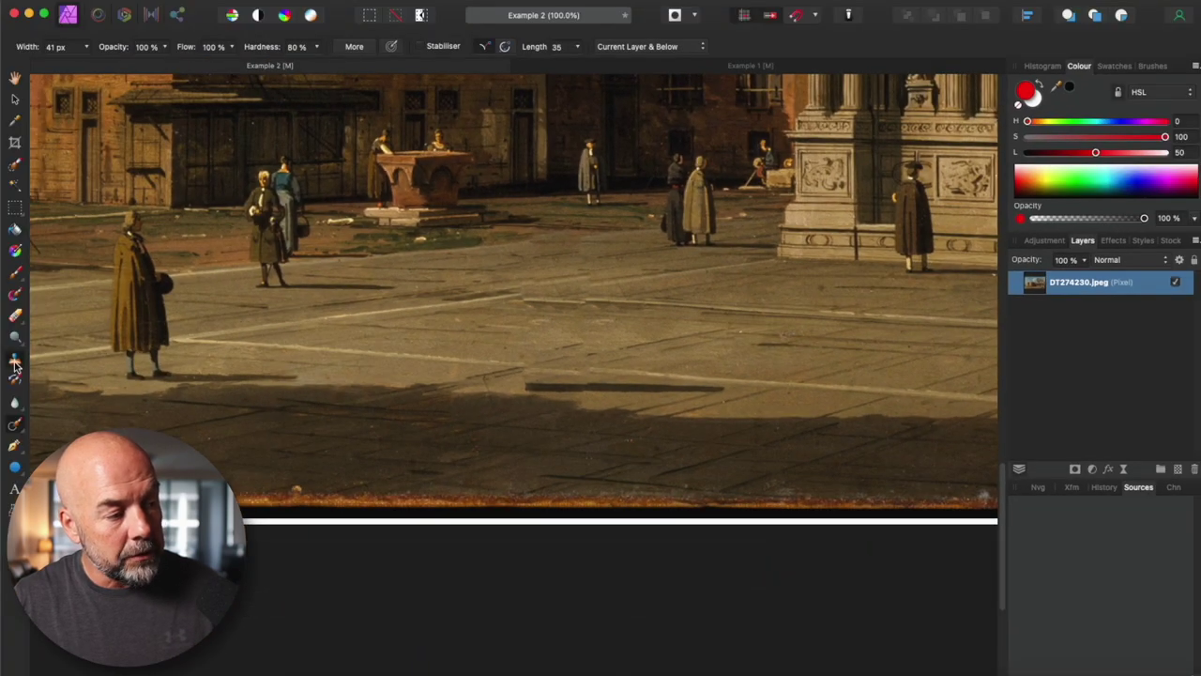
{"action": "left_click", "coordinate": [15, 365]}
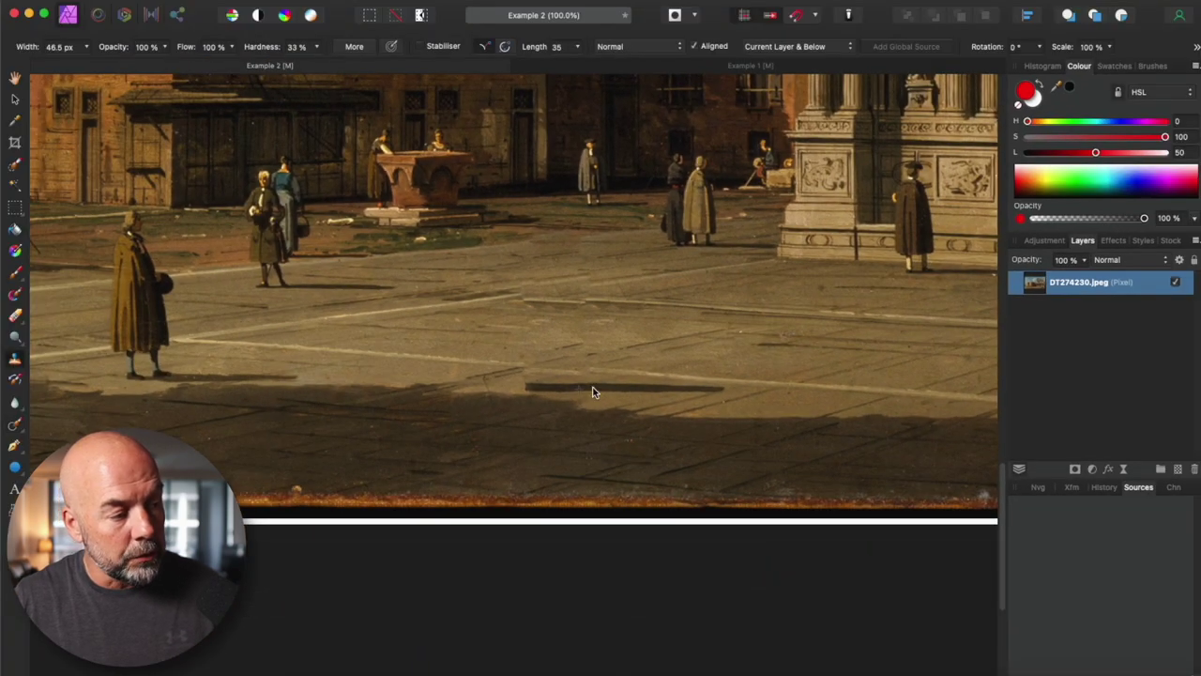
{"action": "left_click", "coordinate": [618, 375], "text": "alt"}
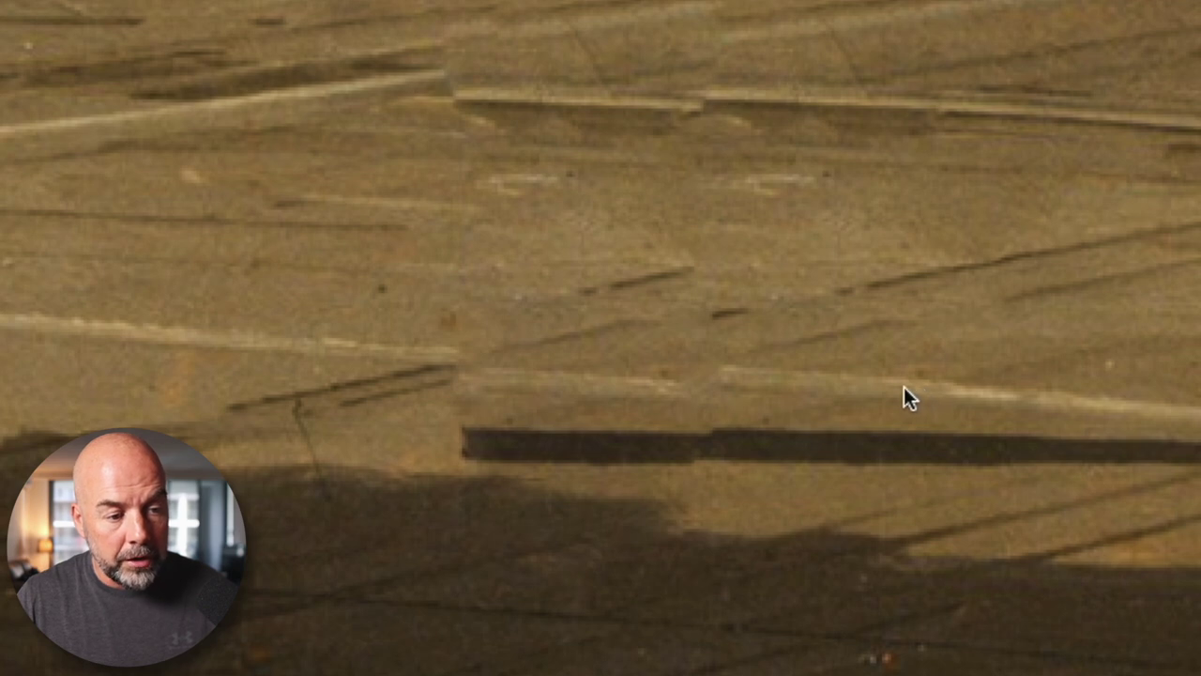
{"action": "left_click", "coordinate": [904, 388], "text": "alt"}
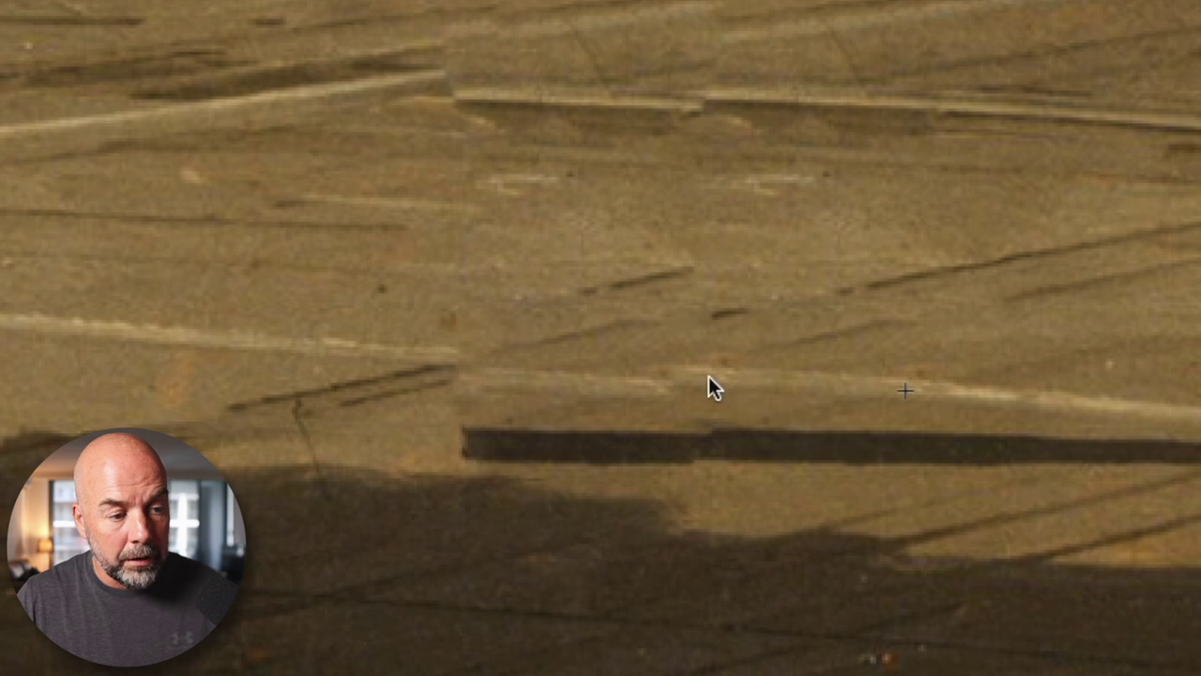
{"action": "left_click_drag", "start_coordinate": [707, 375], "coordinate": [483, 357]}
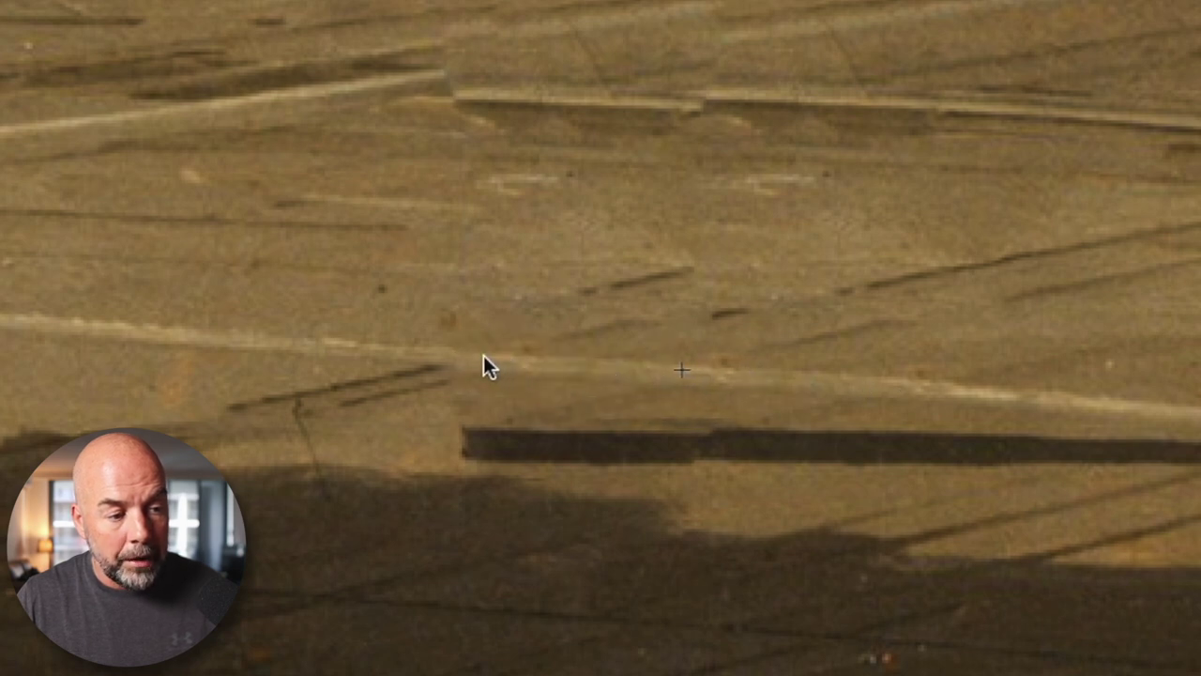
Clone the intact part of the upper light paving line over its stepped breaks in the repaired area.
{"action": "scroll", "coordinate": [484, 355], "scroll_direction": "up", "scroll_amount": 3}
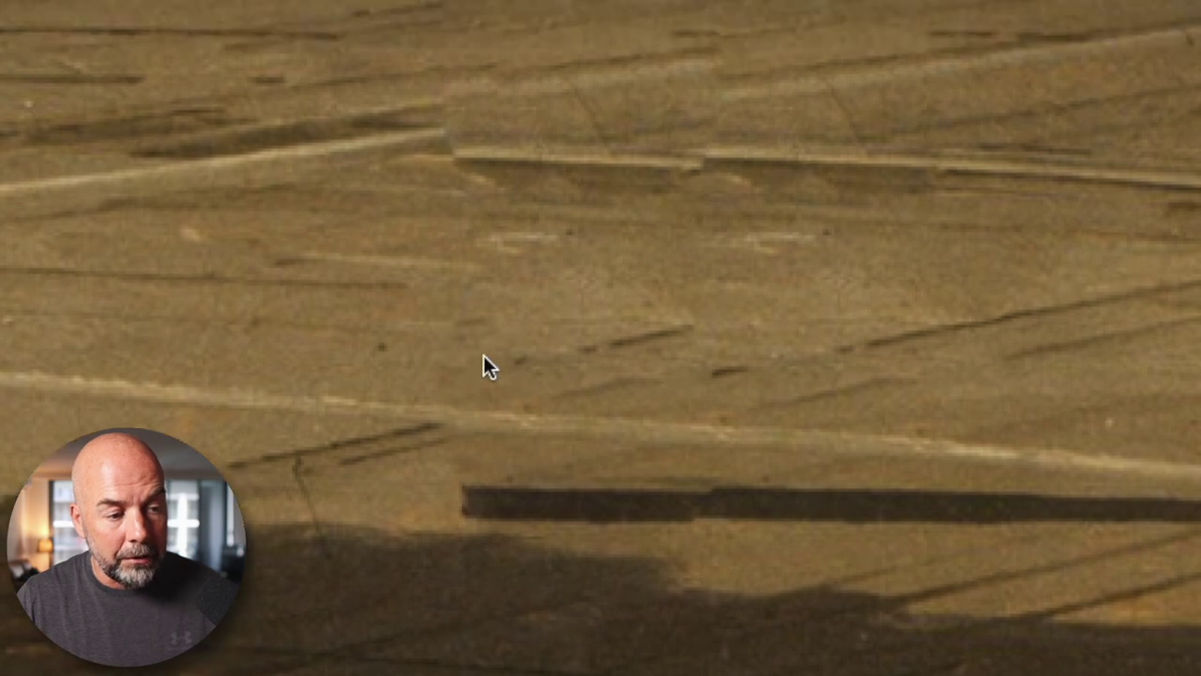
{"action": "key", "text": "super+minus"}
{"action": "key", "text": "super+plus"}
{"action": "key", "text": "super+plus"}
{"action": "key", "text": "super+plus"}
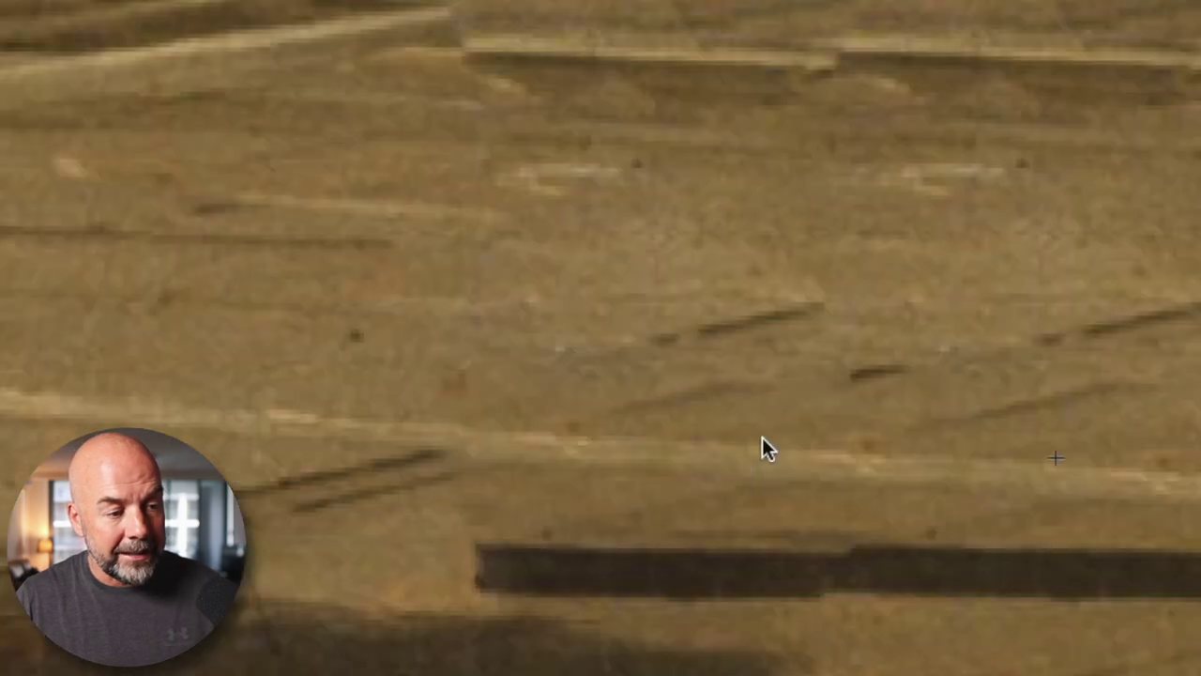
{"action": "scroll", "coordinate": [762, 438], "scroll_direction": "up", "scroll_amount": 3}
{"action": "left_click", "coordinate": [790, 265]}
{"action": "scroll", "coordinate": [789, 265], "scroll_direction": "right", "scroll_amount": 1}
{"action": "left_click", "coordinate": [790, 265]}
{"action": "scroll", "coordinate": [789, 263], "scroll_direction": "right", "scroll_amount": 3}
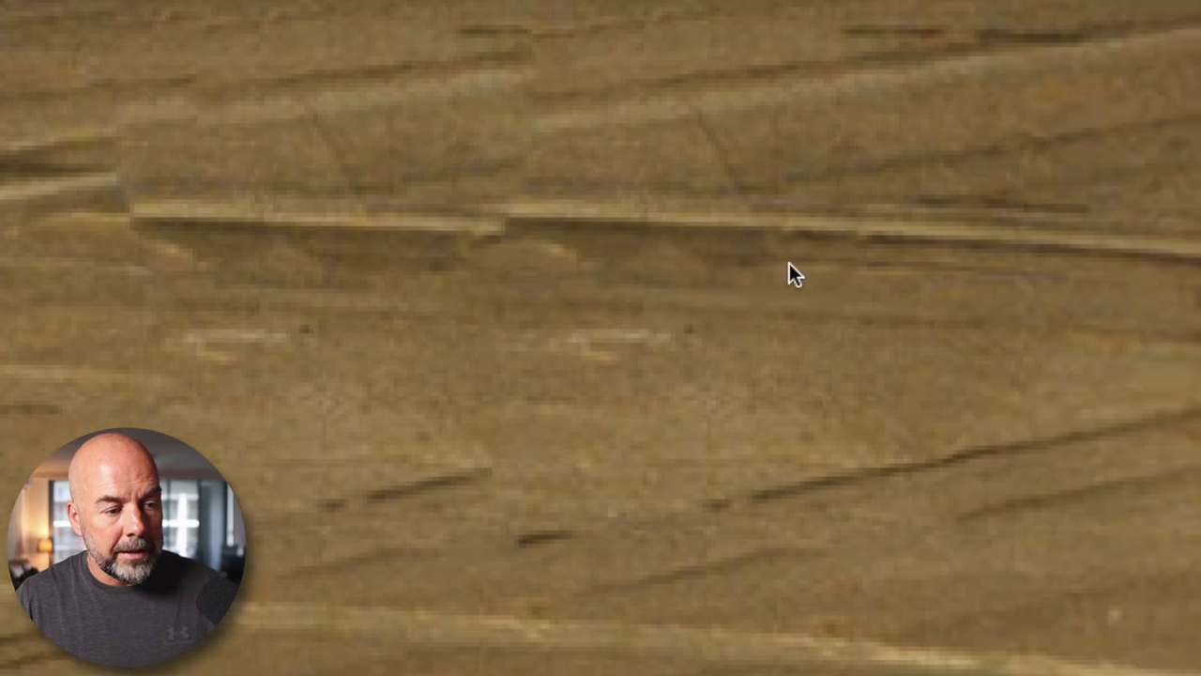
{"action": "left_click", "coordinate": [642, 218], "text": "alt"}
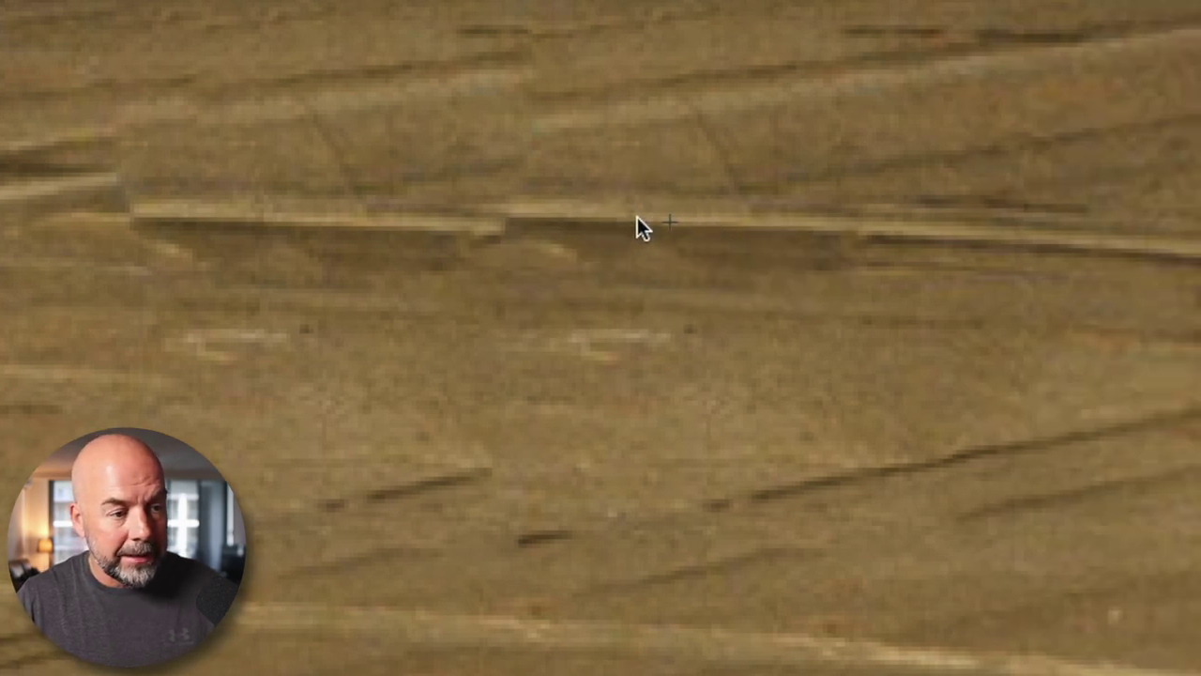
{"action": "left_click_drag", "start_coordinate": [466, 215], "coordinate": [262, 209]}
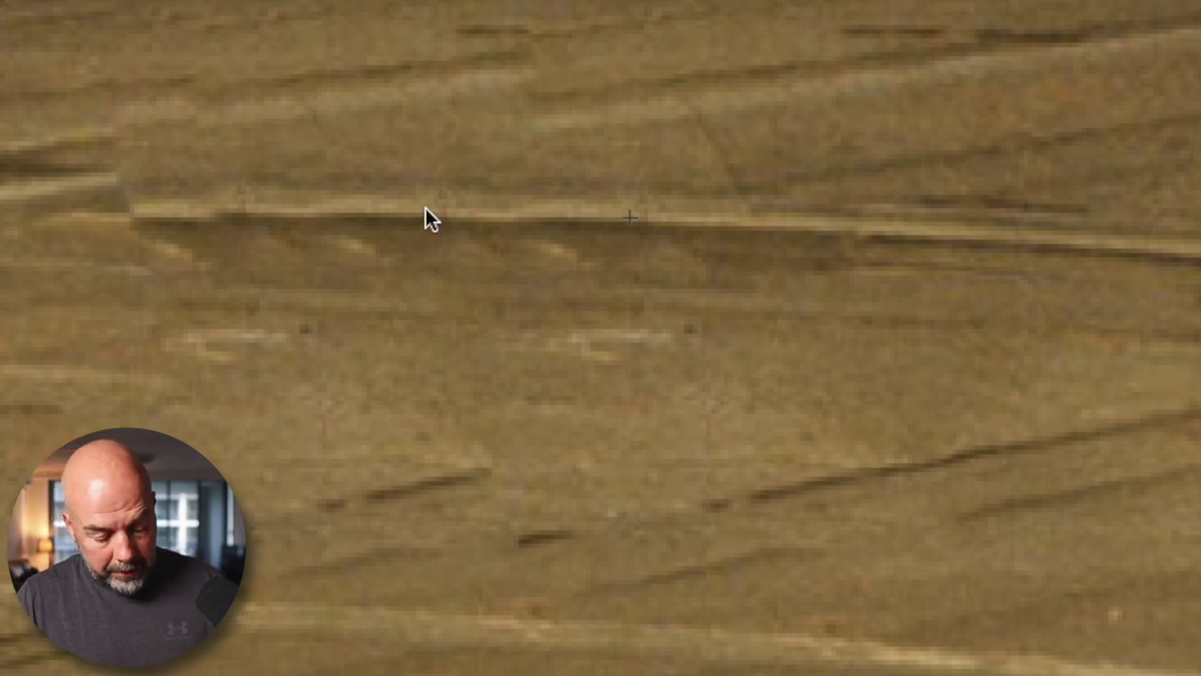
{"action": "left_click", "coordinate": [780, 223], "text": "alt"}
{"action": "left_click", "coordinate": [620, 212]}
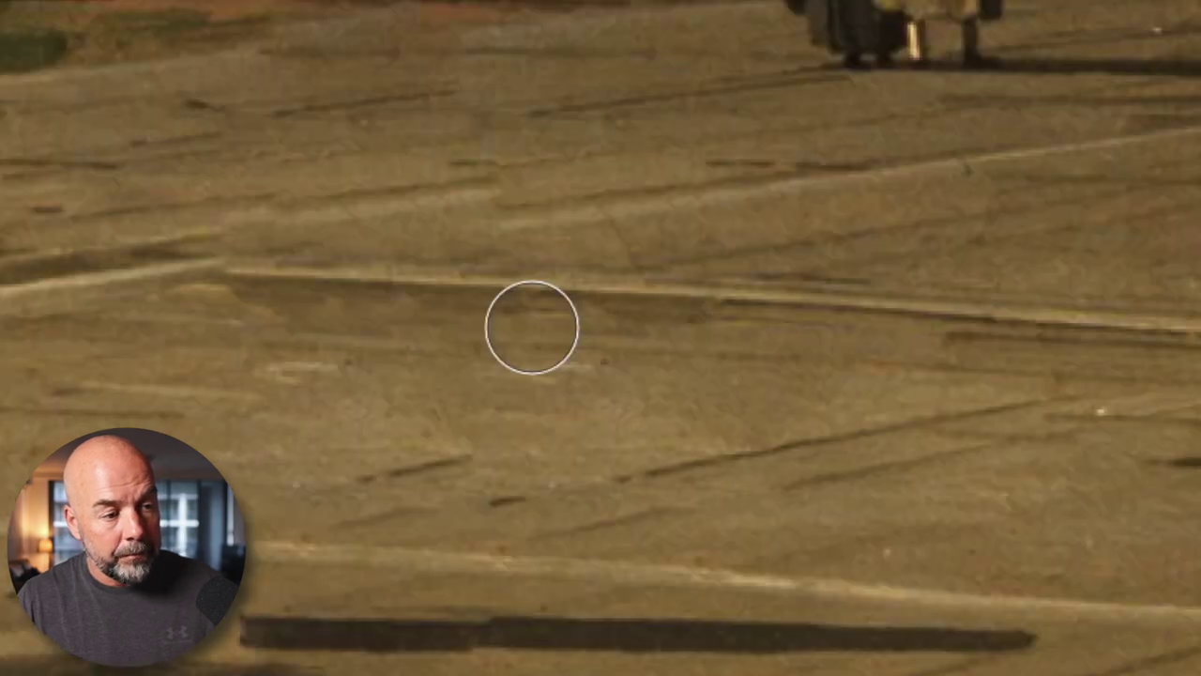
Remove the narrow window on the cream building's facade, next to the red building.
{"action": "scroll", "coordinate": [531, 326], "scroll_direction": "down", "scroll_amount": 6}
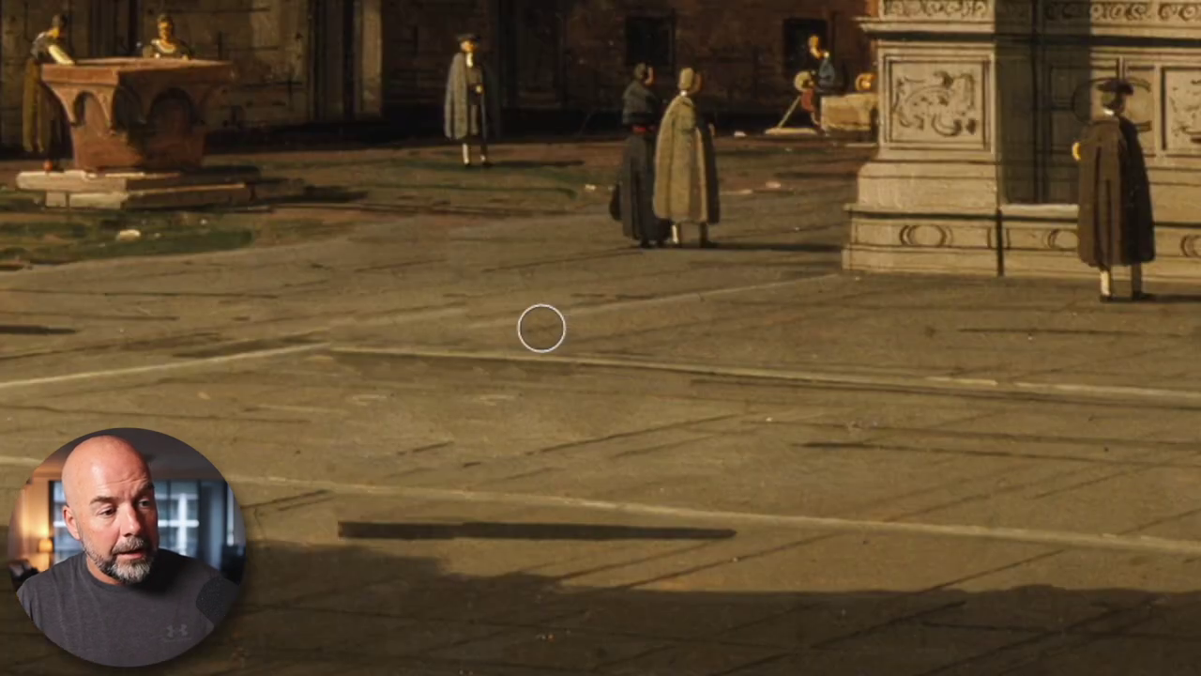
{"action": "scroll", "coordinate": [516, 371], "scroll_direction": "up", "scroll_amount": 3}
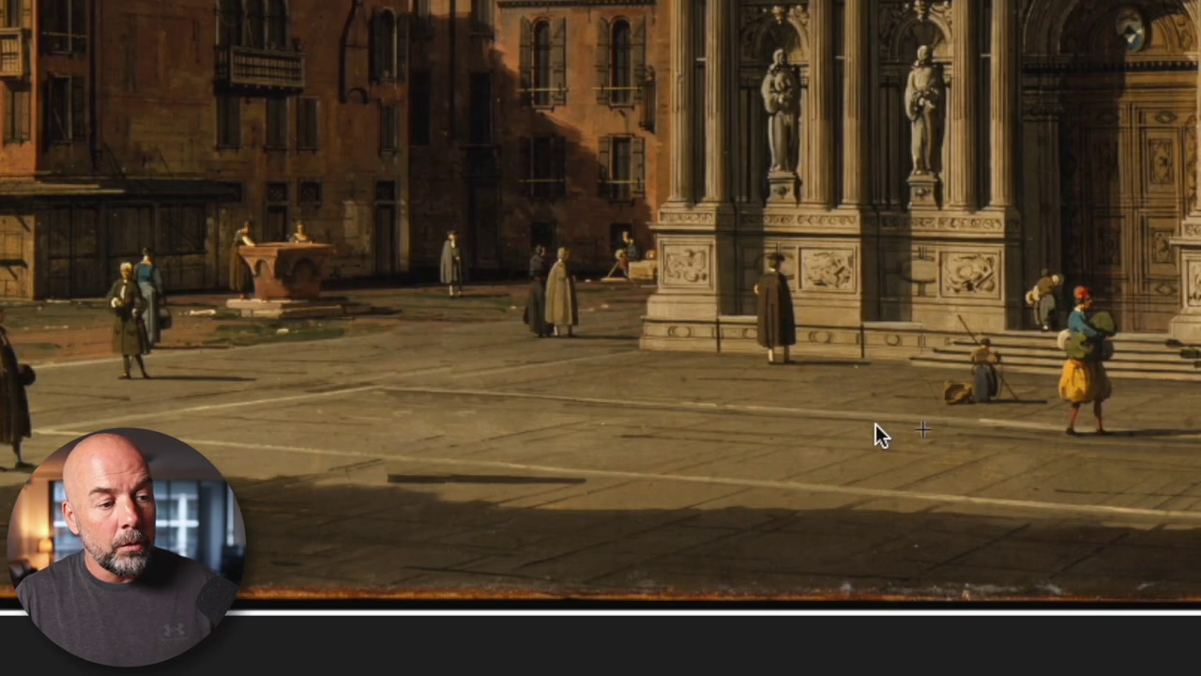
{"action": "scroll", "coordinate": [442, 358], "scroll_direction": "left", "scroll_amount": 5}
{"action": "scroll", "coordinate": [442, 359], "scroll_direction": "up", "scroll_amount": 1}
{"action": "scroll", "coordinate": [341, 145], "scroll_direction": "up", "scroll_amount": 5}
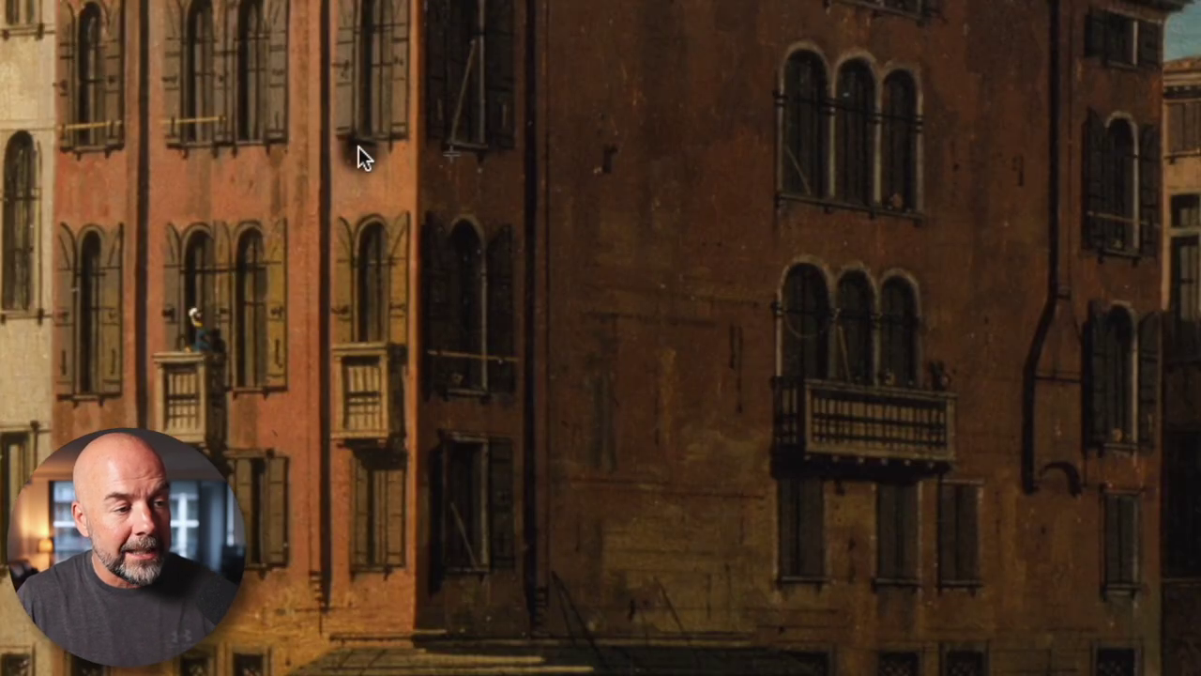
{"action": "scroll", "coordinate": [366, 156], "scroll_direction": "left", "scroll_amount": 4}
{"action": "scroll", "coordinate": [366, 157], "scroll_direction": "down", "scroll_amount": 2}
{"action": "scroll", "coordinate": [288, 327], "scroll_direction": "up", "scroll_amount": 2}
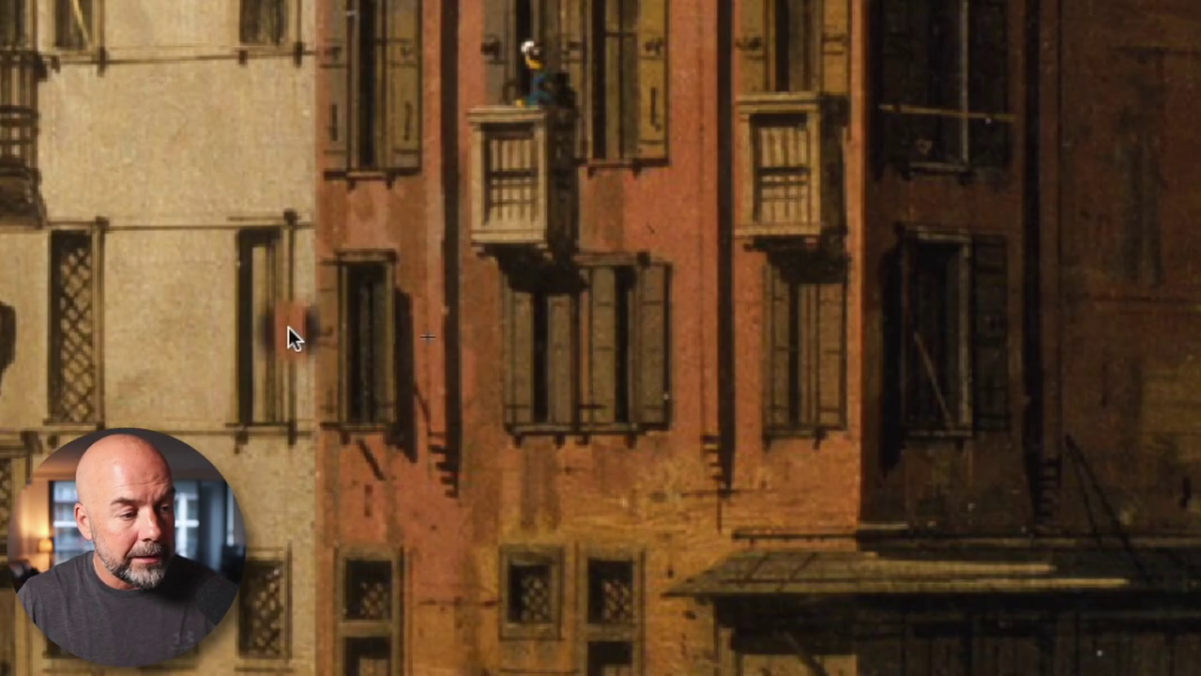
{"action": "scroll", "coordinate": [288, 327], "scroll_direction": "up", "scroll_amount": 2}
{"action": "scroll", "coordinate": [290, 329], "scroll_direction": "left", "scroll_amount": 2}
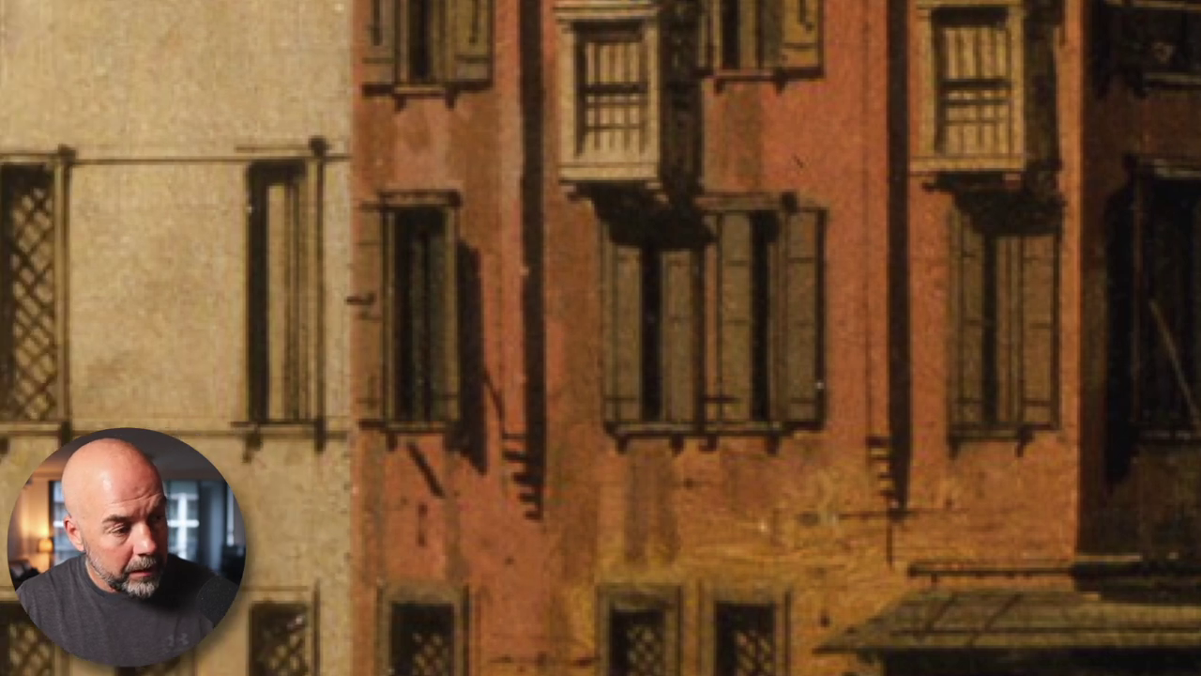
{"action": "scroll", "coordinate": [601, 338], "scroll_direction": "left", "scroll_amount": 4}
{"action": "mouse_move", "coordinate": [625, 137]}
{"action": "left_mouse_down"}
{"action": "mouse_move", "coordinate": [633, 195]}
{"action": "mouse_move", "coordinate": [614, 261]}
{"action": "mouse_move", "coordinate": [619, 422]}
{"action": "left_mouse_up"}
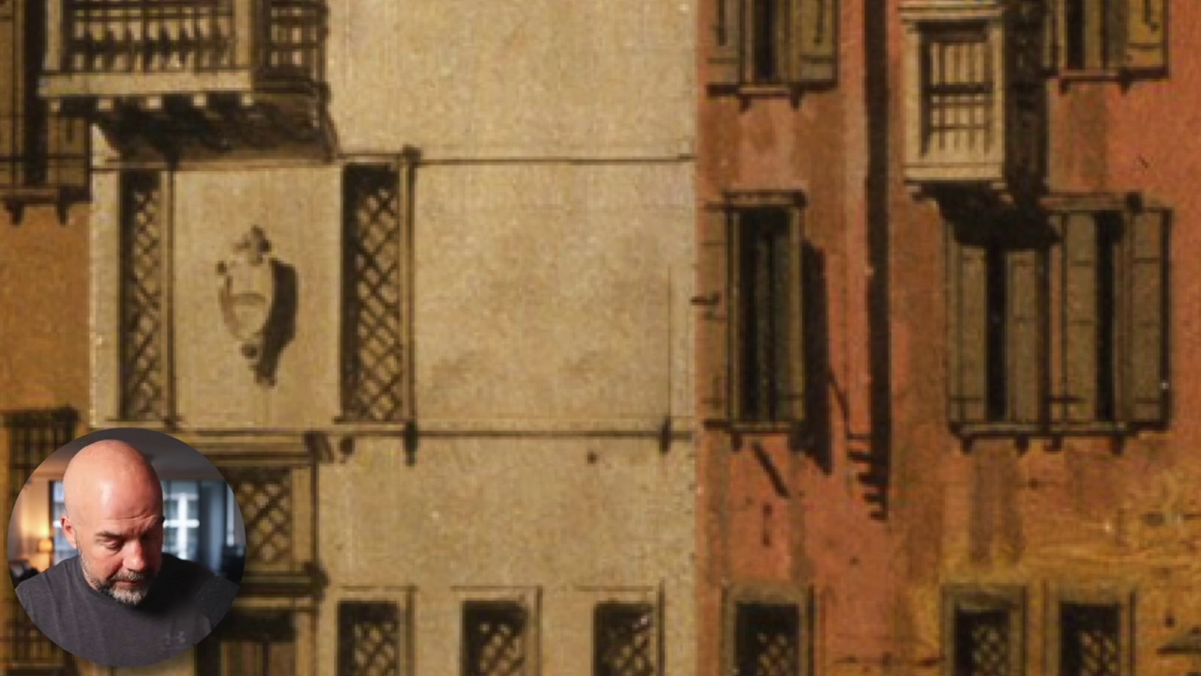
Clone clean wall over the vertical line left by the removed window, using a 31.5 px wide brush.
{"action": "left_click", "coordinate": [657, 221]}
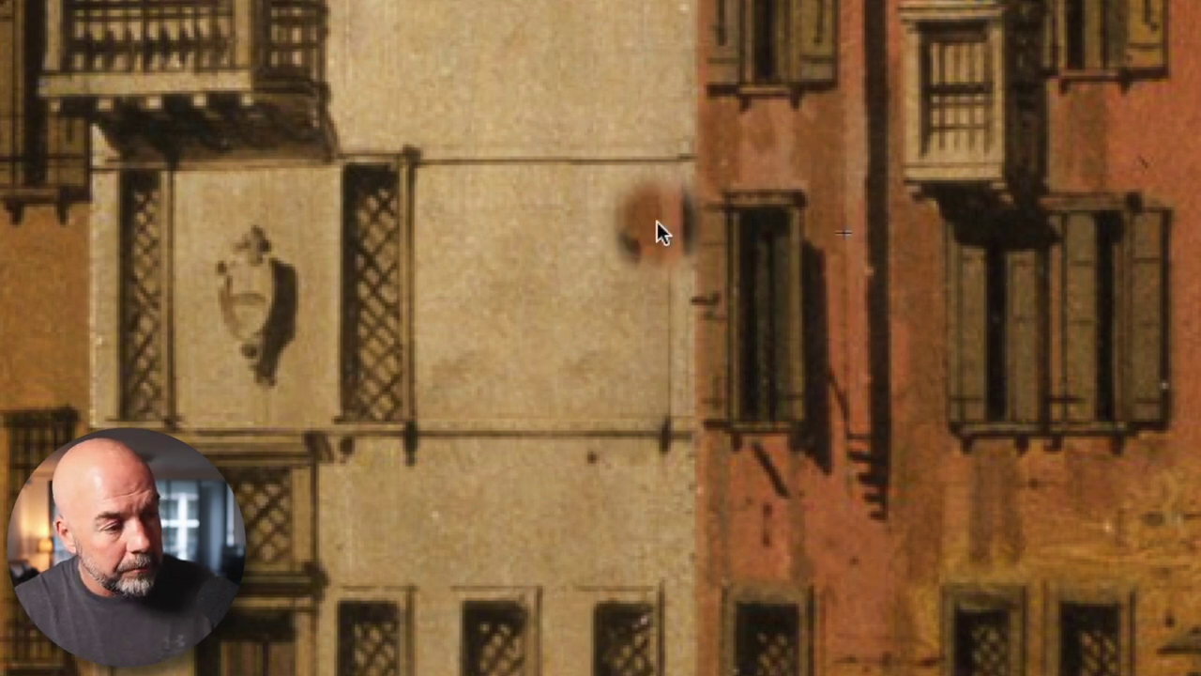
{"action": "left_click", "coordinate": [668, 209], "text": "alt"}
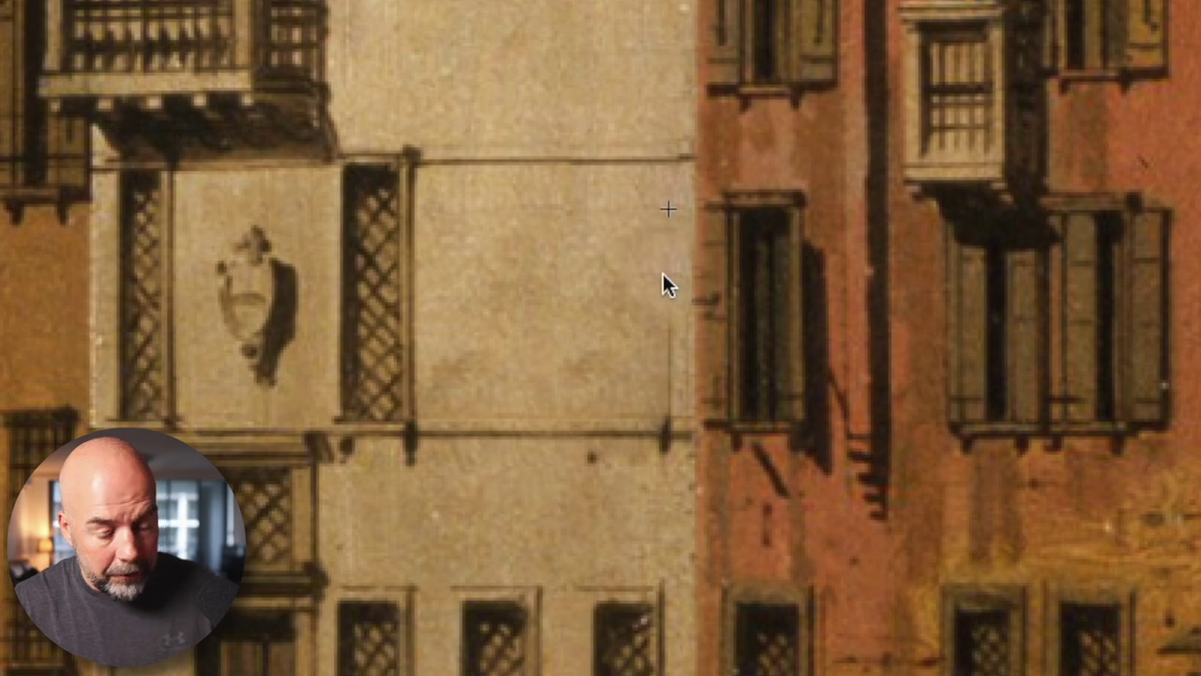
{"action": "key", "text": "bracketleft"}
{"action": "key", "text": "bracketleft"}
{"action": "key", "text": "bracketright"}
{"action": "key", "text": "bracketright"}
{"action": "key", "text": "bracketright"}
{"action": "key", "text": "bracketright"}
{"action": "key", "text": "bracketright"}
{"action": "key", "text": "bracketright"}
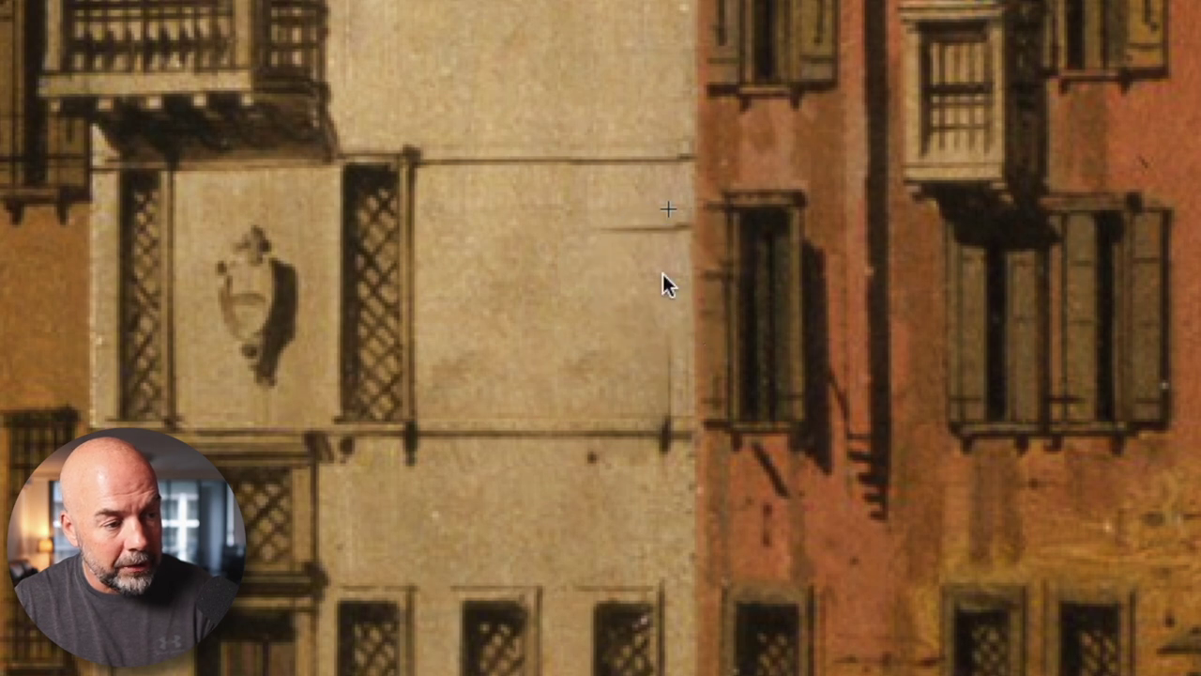
{"action": "key", "text": "bracketright"}
{"action": "key", "text": "bracketright"}
{"action": "key", "text": "bracketright"}
{"action": "key", "text": "bracketright"}
{"action": "key", "text": "bracketright"}
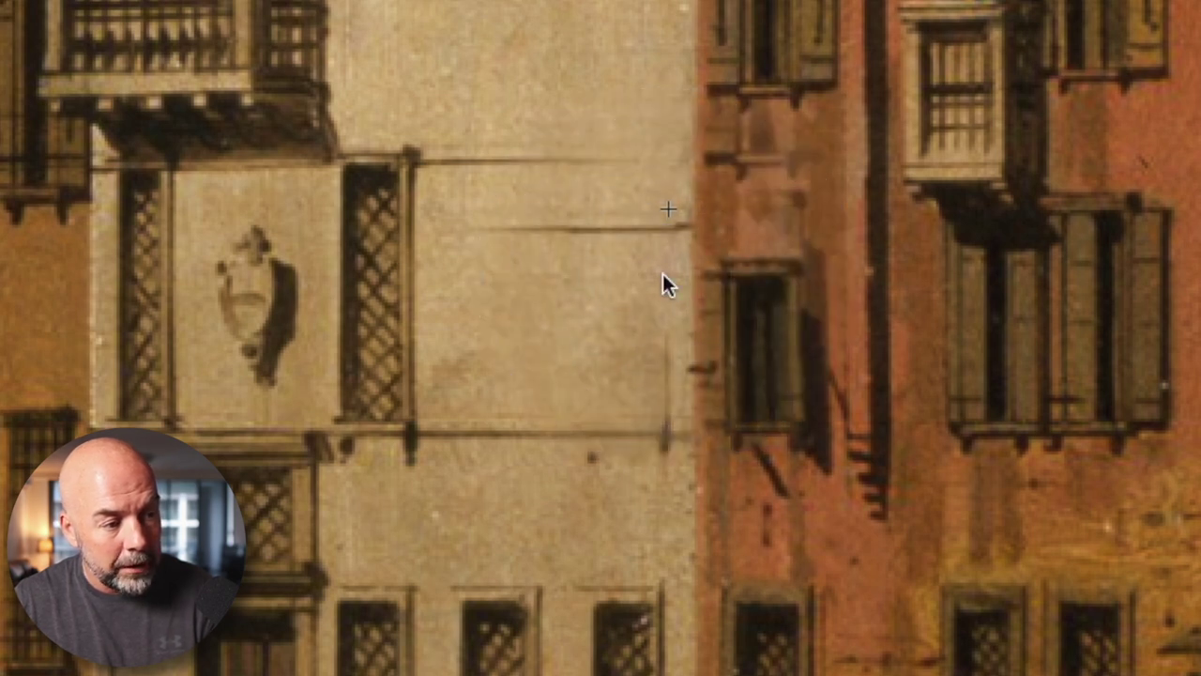
{"action": "key", "text": "bracketleft"}
{"action": "key", "text": "bracketleft"}
{"action": "key", "text": "bracketleft"}
{"action": "key", "text": "bracketleft"}
{"action": "key", "text": "bracketleft"}
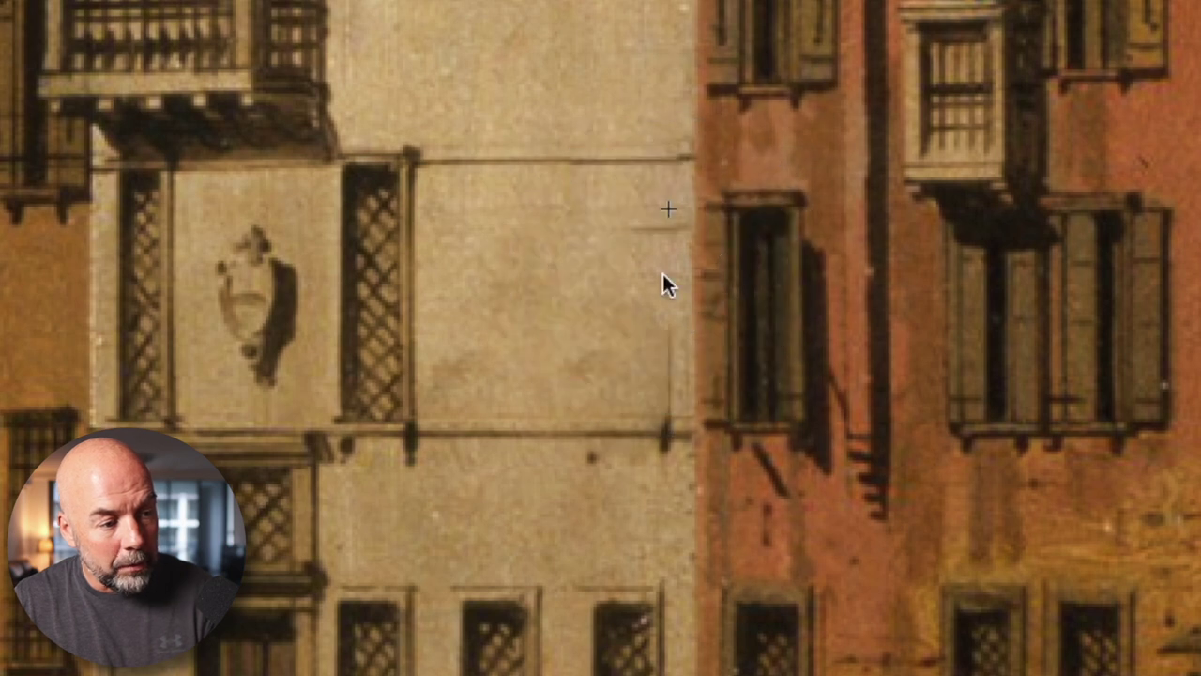
{"action": "key", "text": "bracketleft"}
{"action": "key", "text": "bracketleft"}
{"action": "key", "text": "bracketleft"}
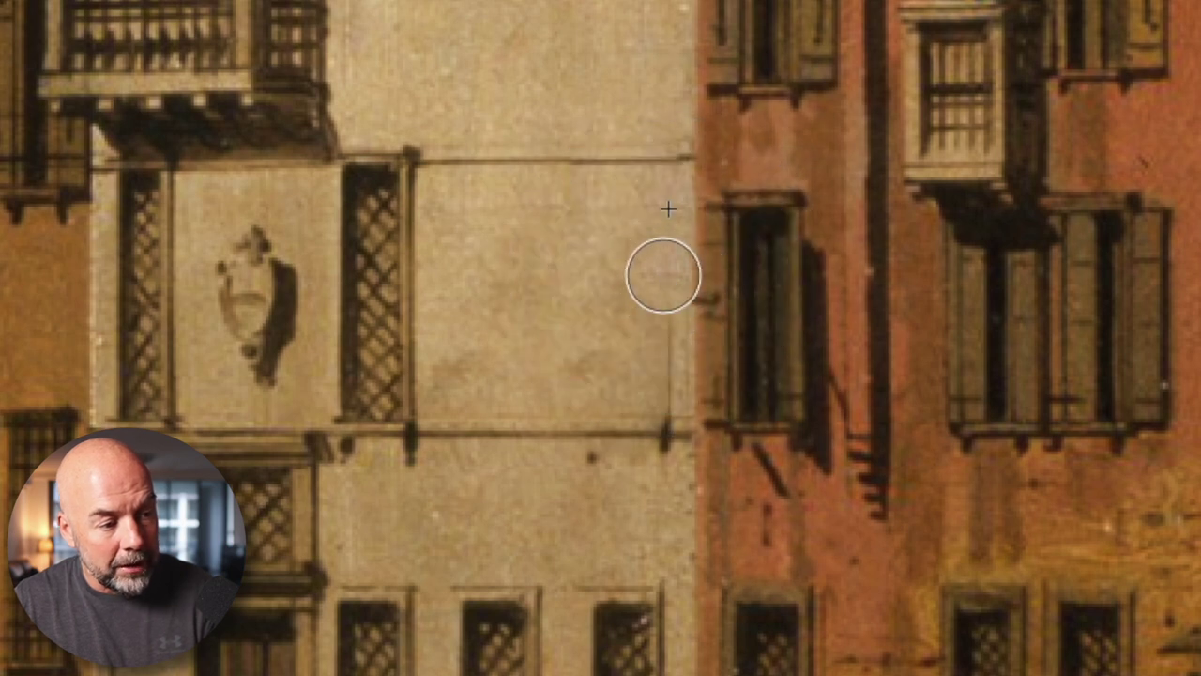
{"action": "mouse_move", "coordinate": [663, 273]}
{"action": "left_mouse_down"}
{"action": "mouse_move", "coordinate": [659, 392]}
{"action": "mouse_move", "coordinate": [655, 369]}
{"action": "left_mouse_up"}
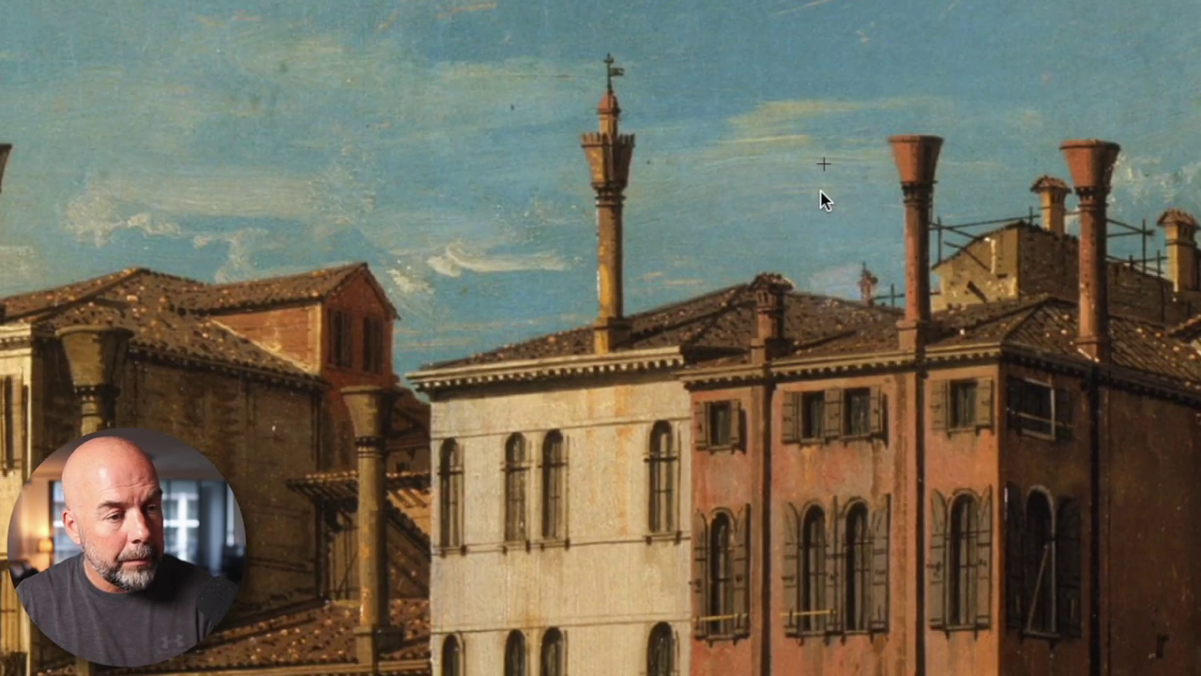
Remove the tall flared chimney from the front roof edge of the leftmost large cream building with the Inpainting Brush.
{"action": "key", "text": "super+minus"}
{"action": "key", "text": "super+minus"}
{"action": "scroll", "coordinate": [558, 252], "scroll_direction": "left", "scroll_amount": 5}
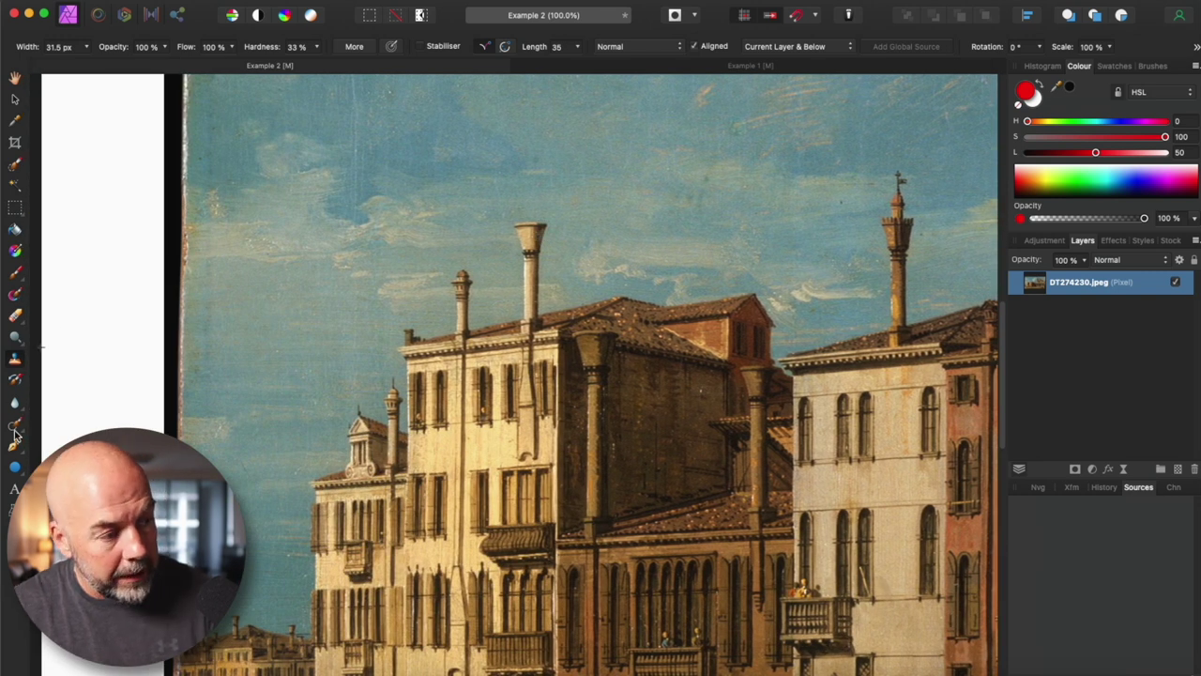
{"action": "left_click", "coordinate": [15, 427]}
{"action": "left_click_drag", "start_coordinate": [529, 229], "coordinate": [529, 322]}
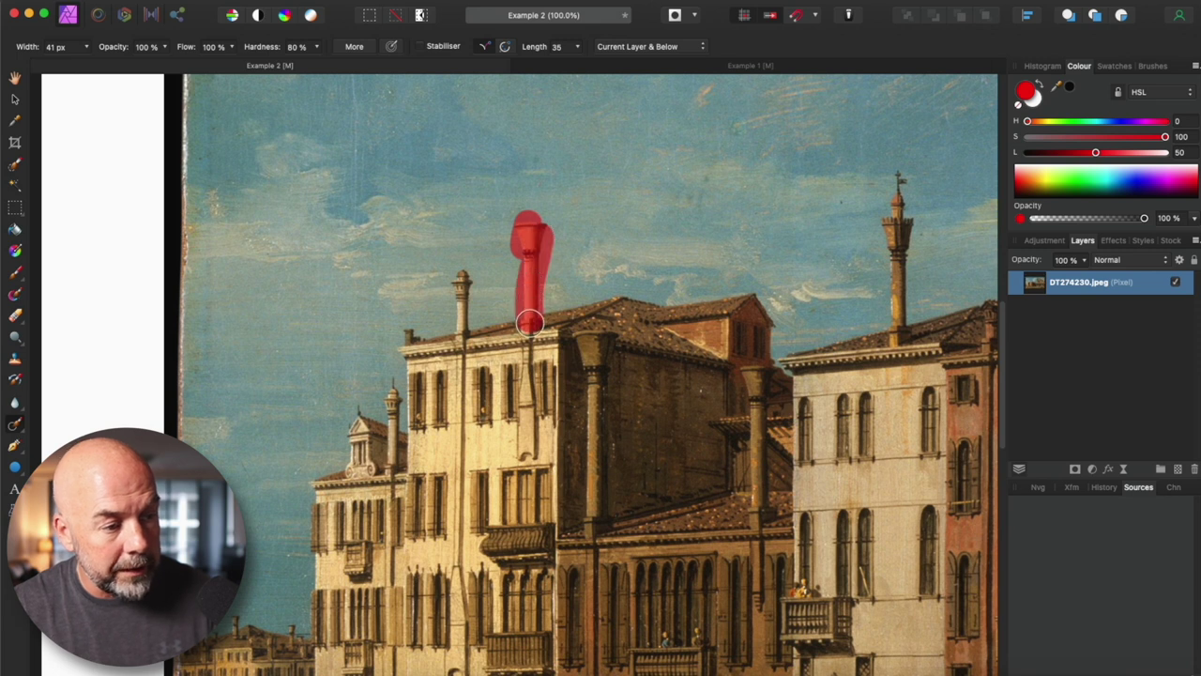
{"action": "key", "text": "super+z"}
{"action": "key", "text": "super+equal"}
{"action": "key", "text": "super+equal"}
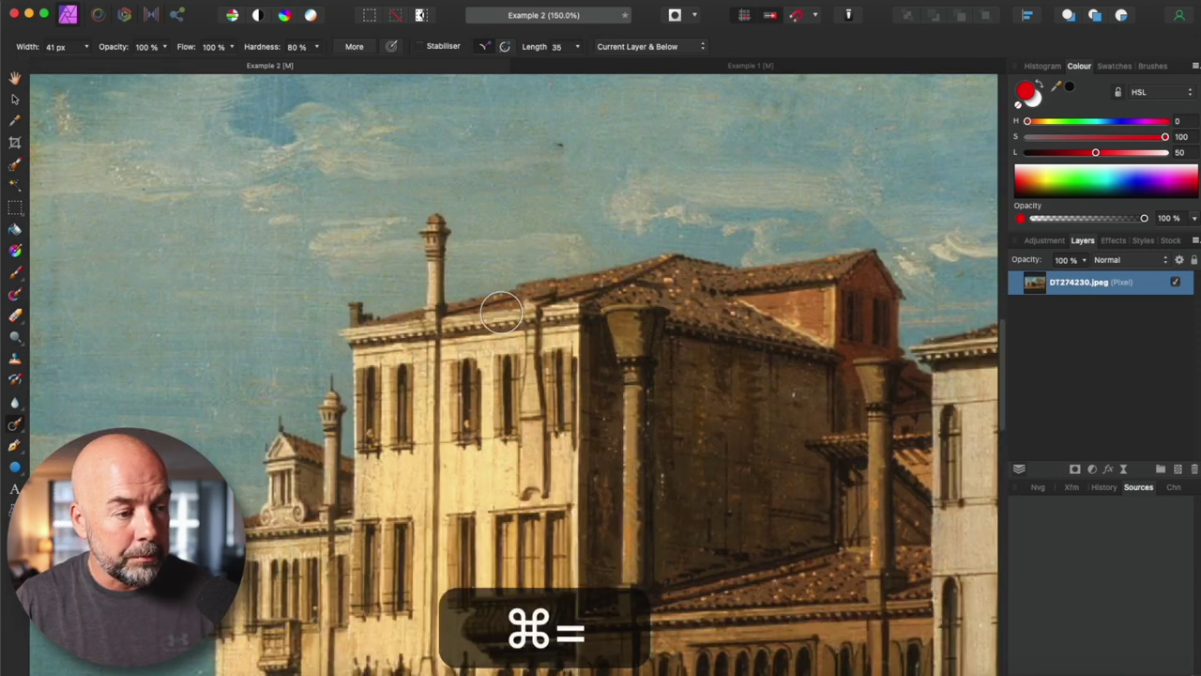
{"action": "key", "text": "super+equal"}
{"action": "key", "text": "super+equal"}
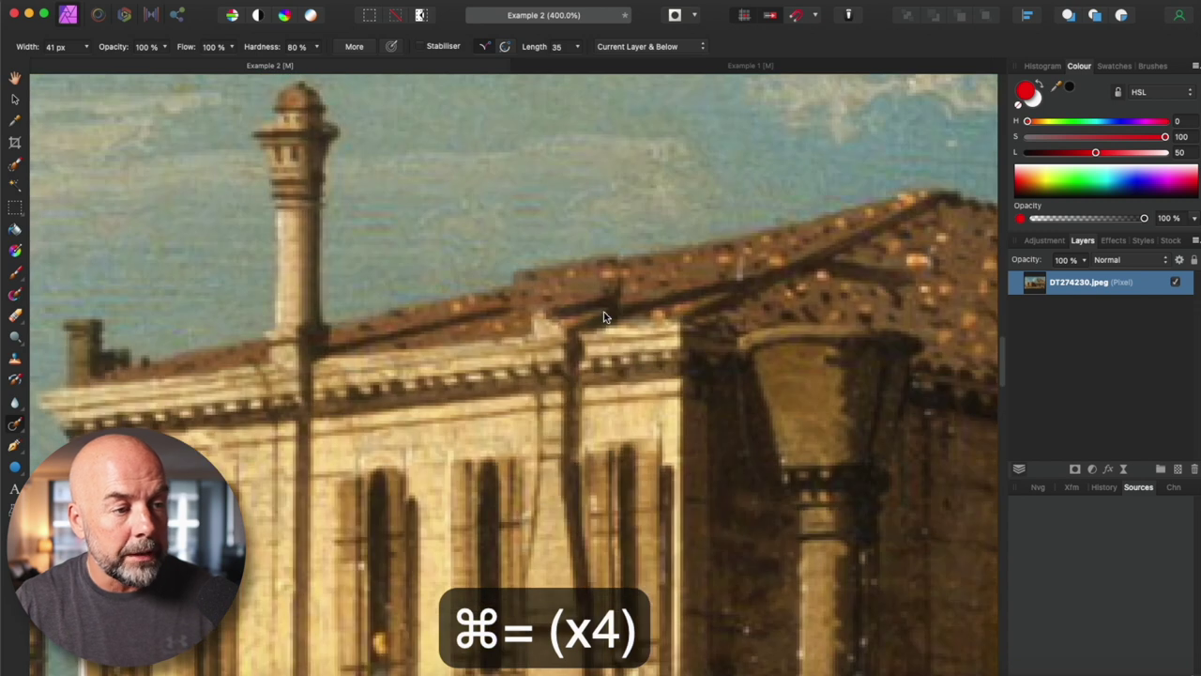
{"action": "key", "text": "super+minus"}
{"action": "key", "text": "super+minus"}
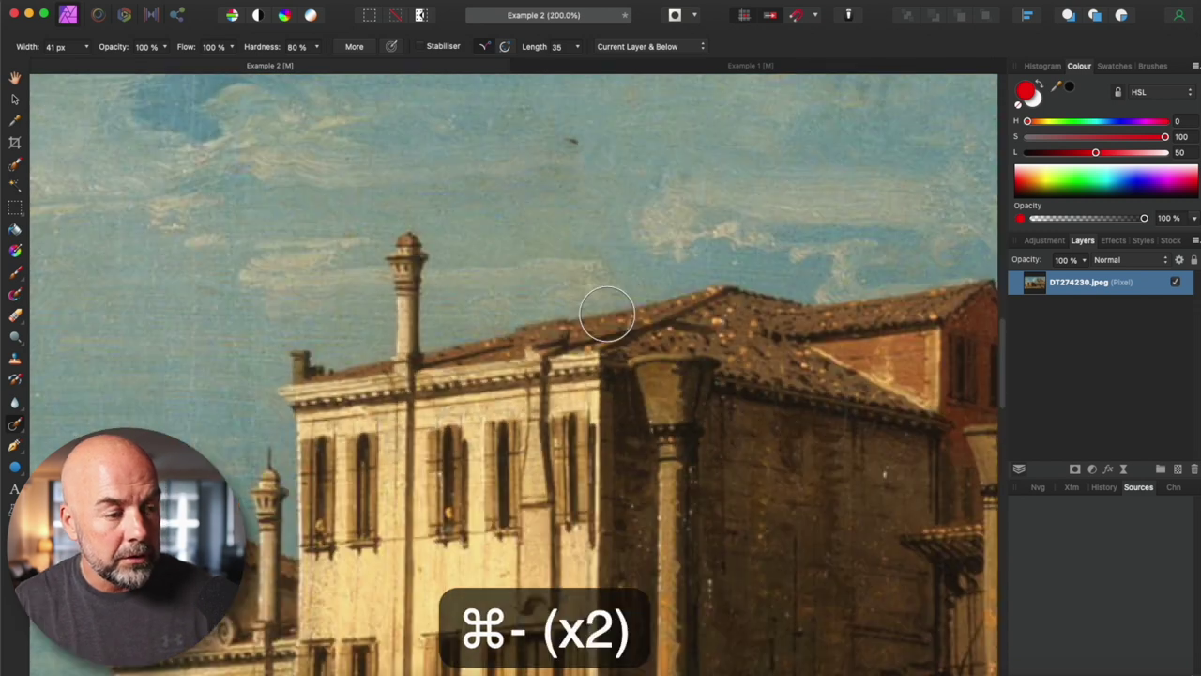
Switch to the Clone Brush to repair the roof edge where the chimney was removed.
{"action": "left_click", "coordinate": [15, 360]}
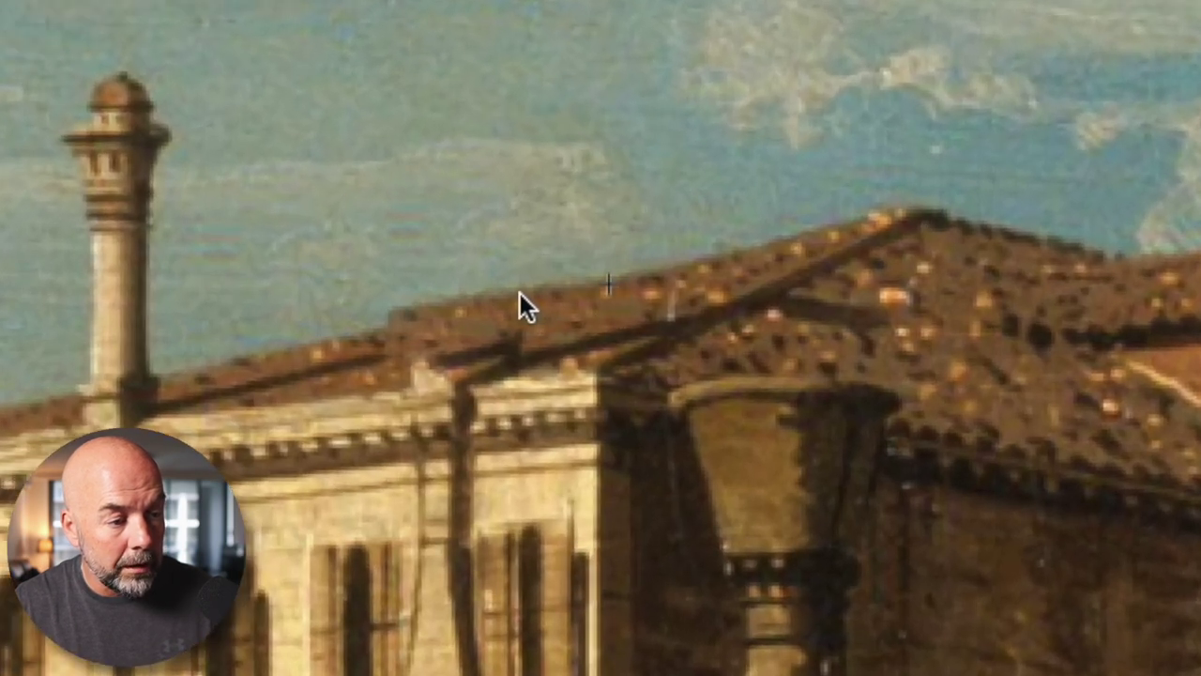
{"action": "mouse_move", "coordinate": [473, 308]}
{"action": "left_mouse_down"}
{"action": "mouse_move", "coordinate": [397, 324]}
{"action": "mouse_move", "coordinate": [516, 326]}
{"action": "left_mouse_up"}
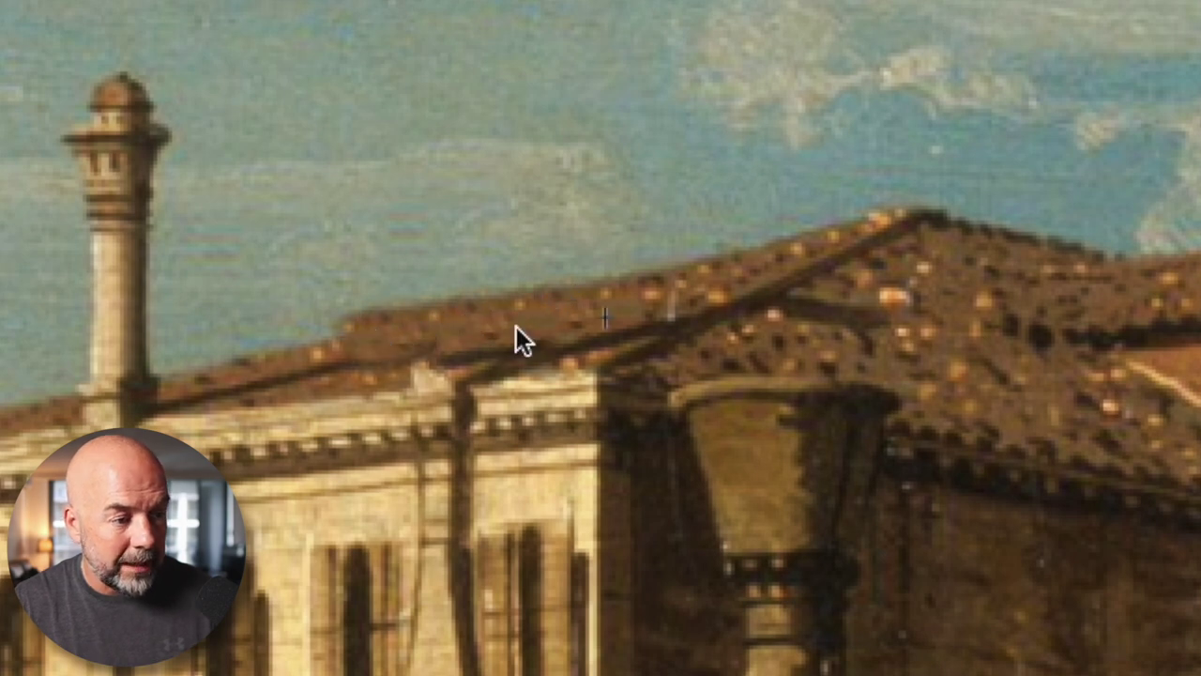
{"action": "key", "text": "super+z"}
{"action": "key", "text": "super+z"}
{"action": "key", "text": "super+z"}
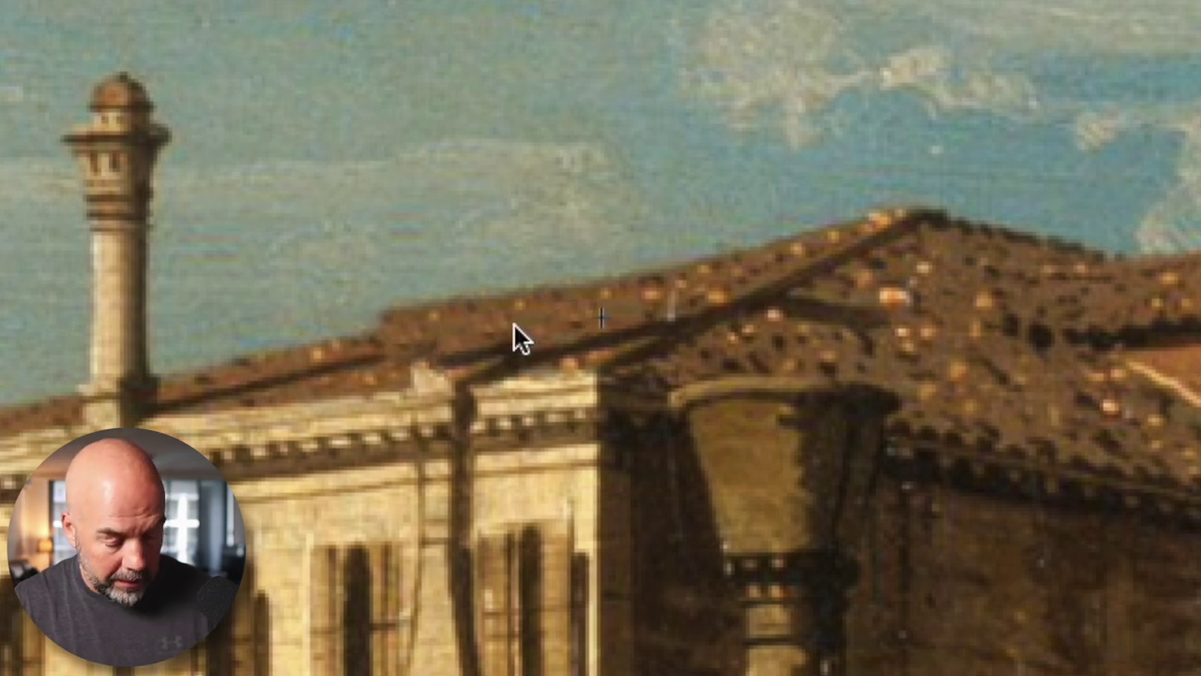
{"action": "left_click_drag", "start_coordinate": [501, 327], "coordinate": [326, 348]}
{"action": "key", "text": "super+z"}
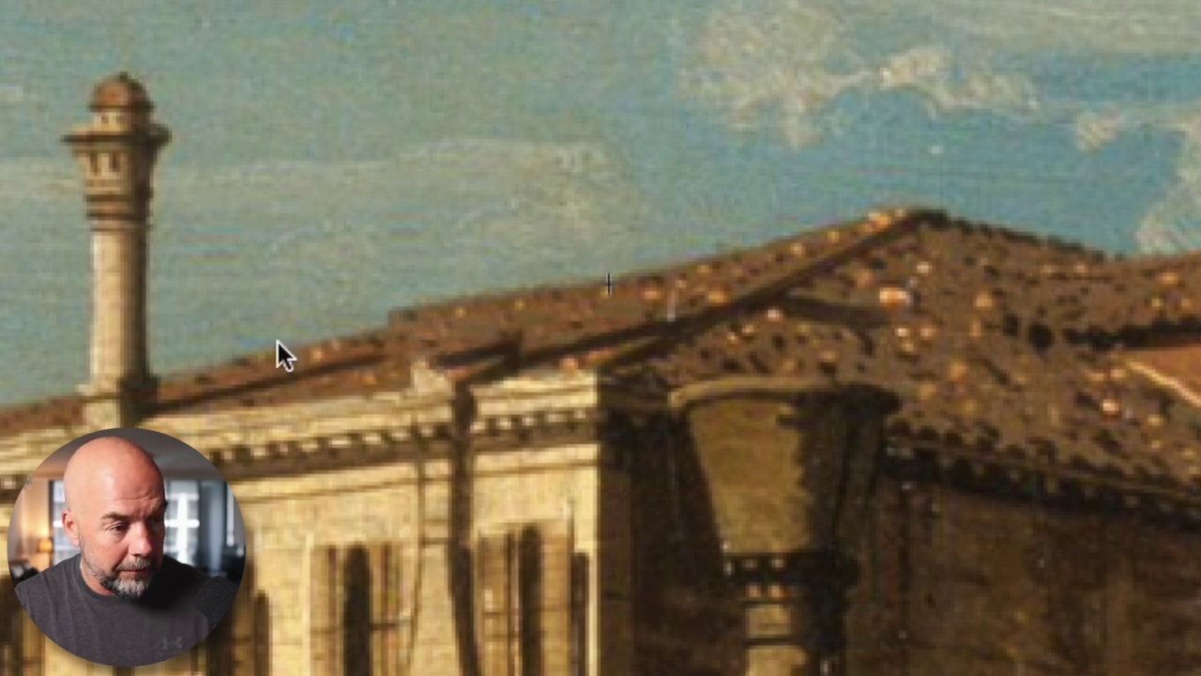
Clone the clean roof edge beside the remaining chimney over the stepped break in the front roofline of the cream building.
{"action": "left_click", "coordinate": [288, 348], "text": "alt"}
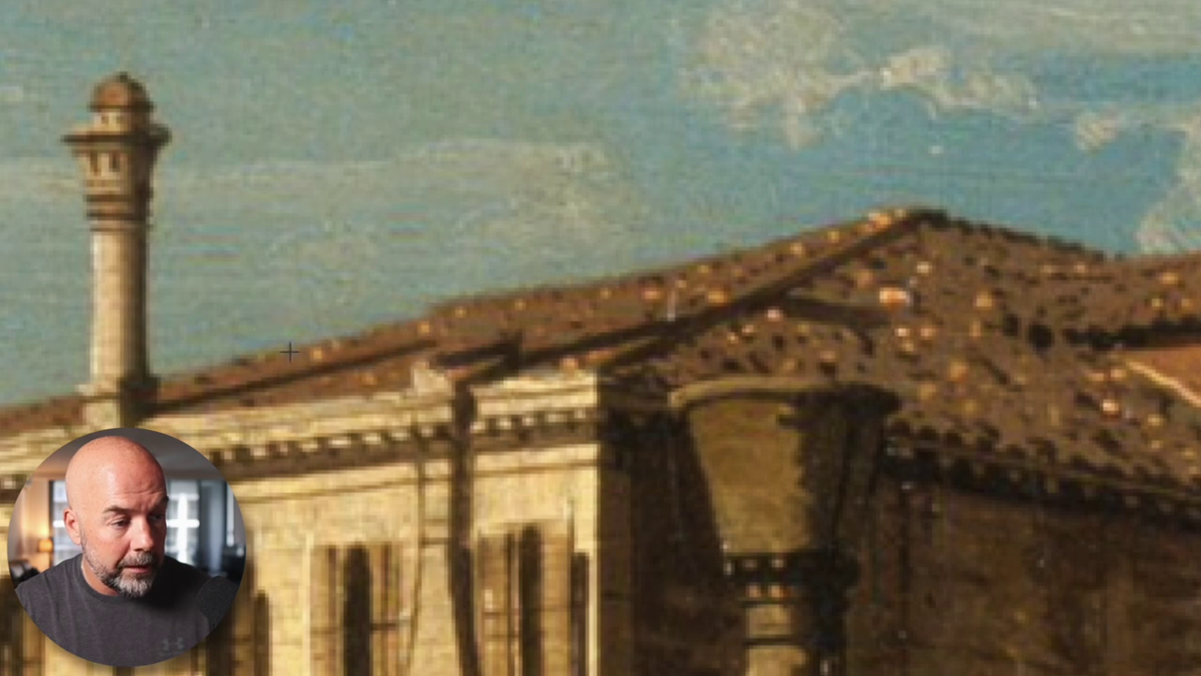
{"action": "left_click_drag", "start_coordinate": [399, 325], "coordinate": [563, 297]}
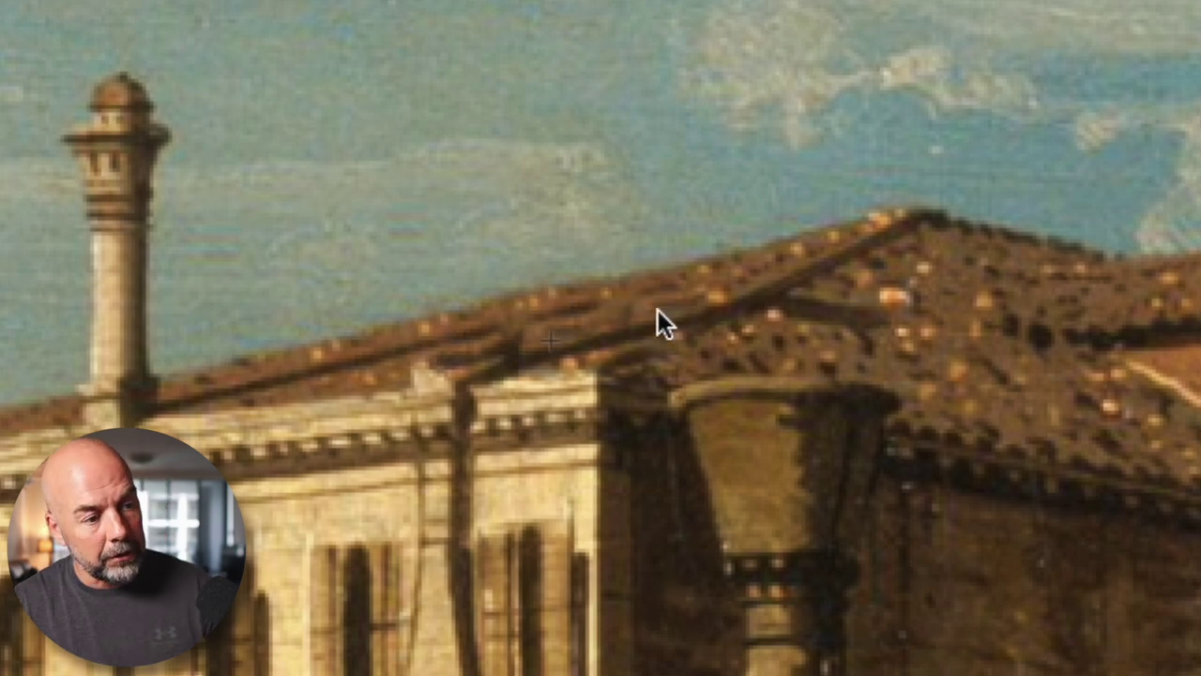
Remove the statue in the church's rightmost ground-floor niche with the Inpainting Brush, including the column fragment filled in its place.
{"action": "scroll", "coordinate": [684, 215], "scroll_direction": "up", "scroll_amount": 2}
{"action": "scroll", "coordinate": [691, 217], "scroll_direction": "up", "scroll_amount": 5}
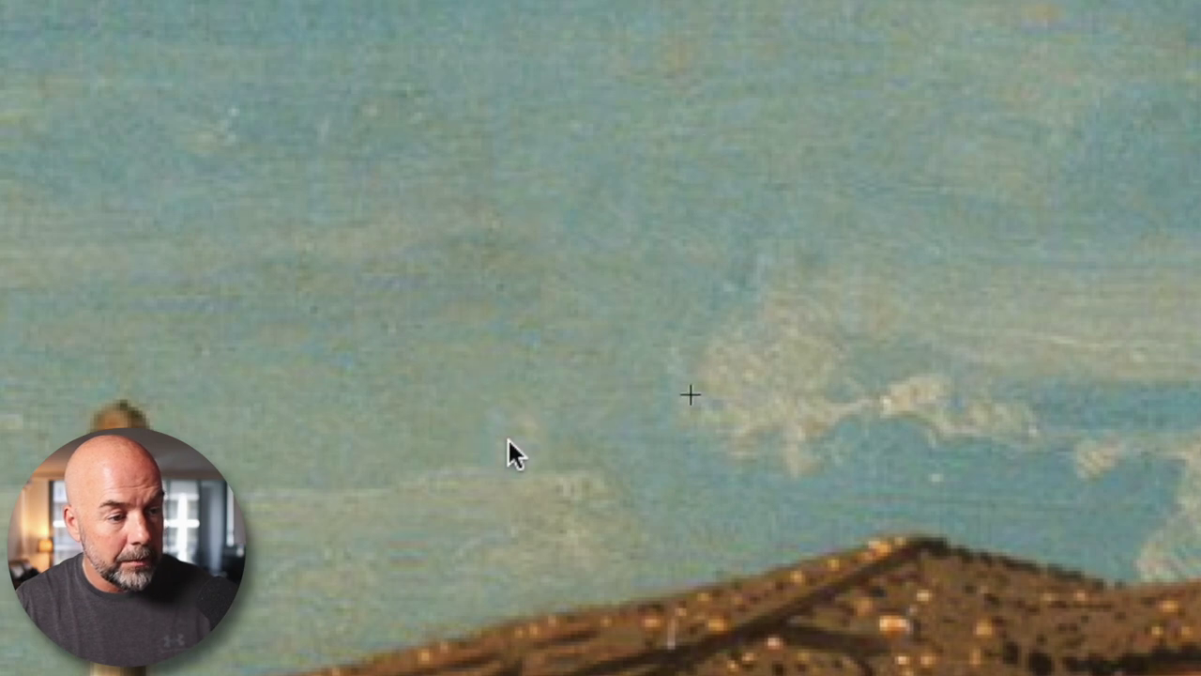
{"action": "key", "text": "super+minus"}
{"action": "scroll", "coordinate": [769, 319], "scroll_direction": "right", "scroll_amount": 3}
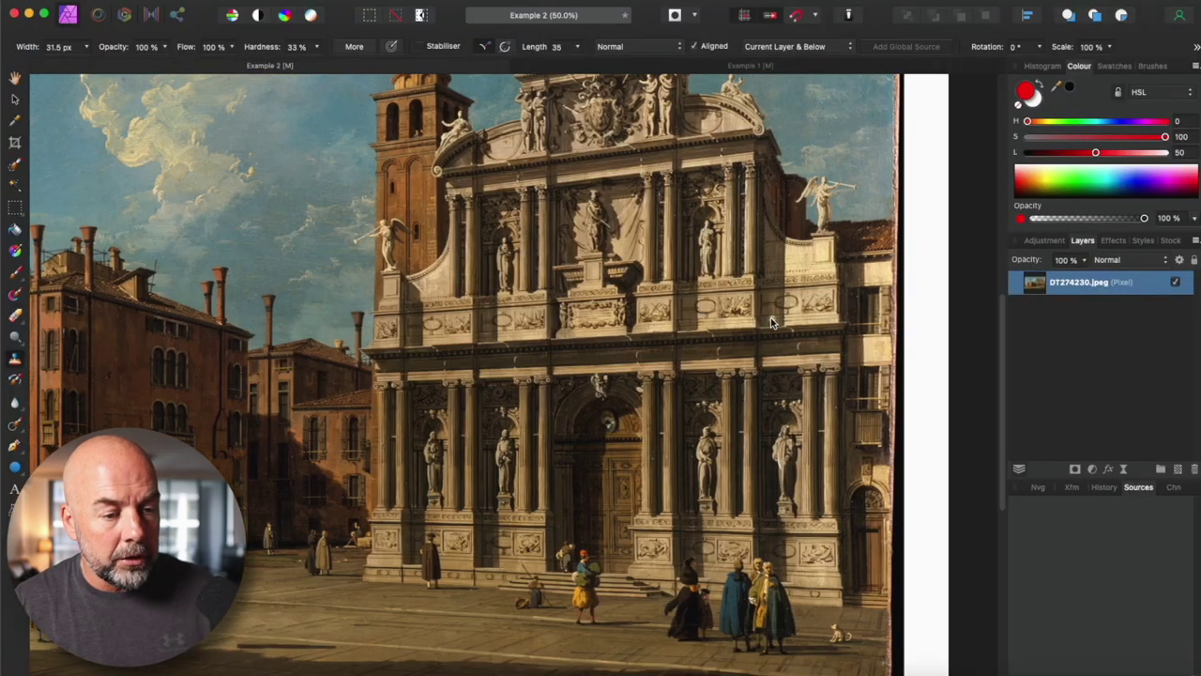
{"action": "key", "text": "super+equal"}
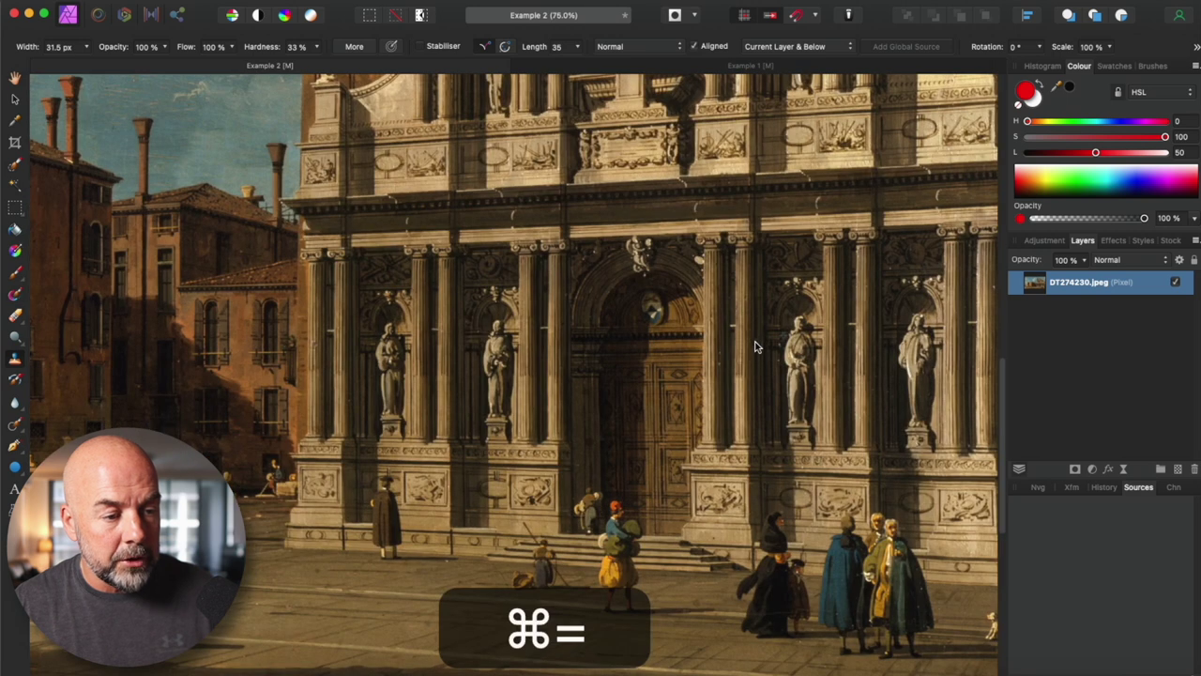
{"action": "key", "text": "j"}
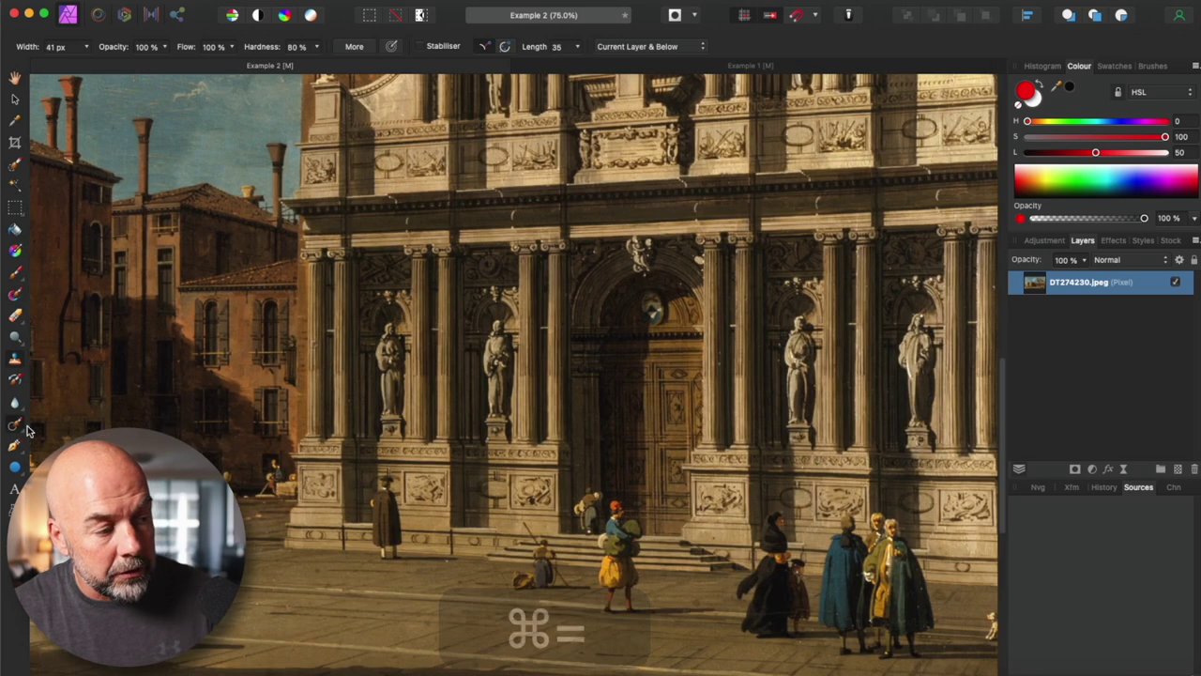
{"action": "mouse_move", "coordinate": [918, 319]}
{"action": "left_mouse_down"}
{"action": "mouse_move", "coordinate": [925, 441]}
{"action": "mouse_move", "coordinate": [910, 433]}
{"action": "mouse_move", "coordinate": [911, 380]}
{"action": "mouse_move", "coordinate": [912, 349]}
{"action": "mouse_move", "coordinate": [926, 342]}
{"action": "mouse_move", "coordinate": [923, 418]}
{"action": "left_mouse_up"}
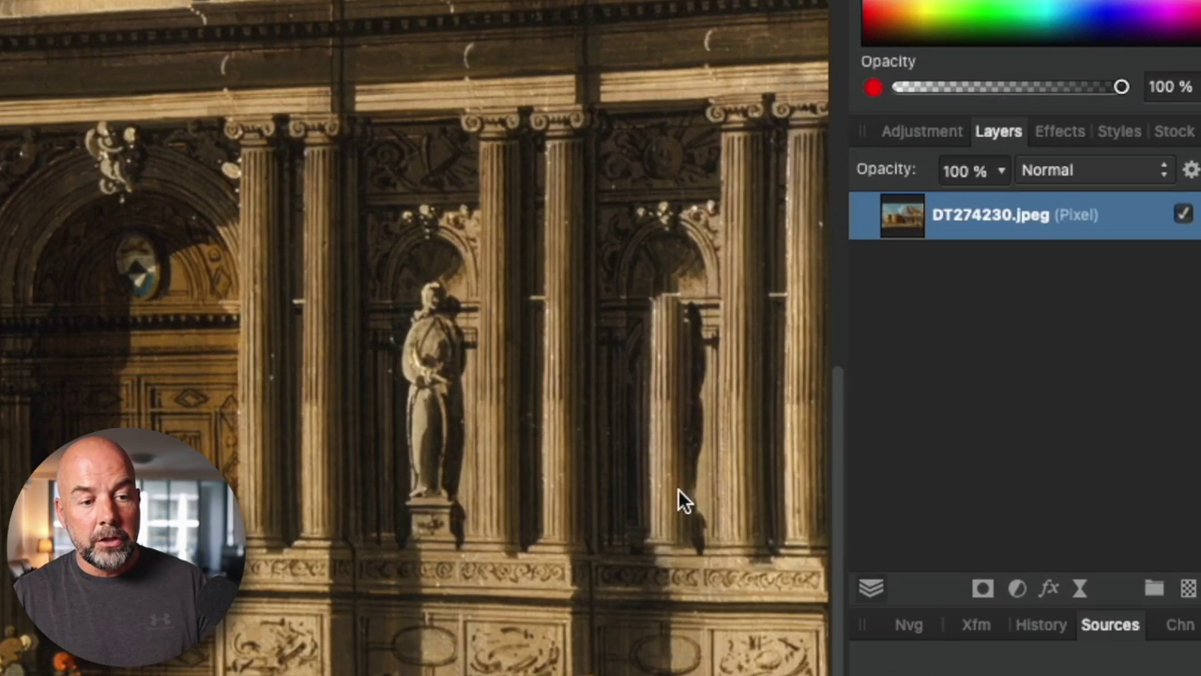
{"action": "scroll", "coordinate": [679, 489], "scroll_direction": "right", "scroll_amount": 5}
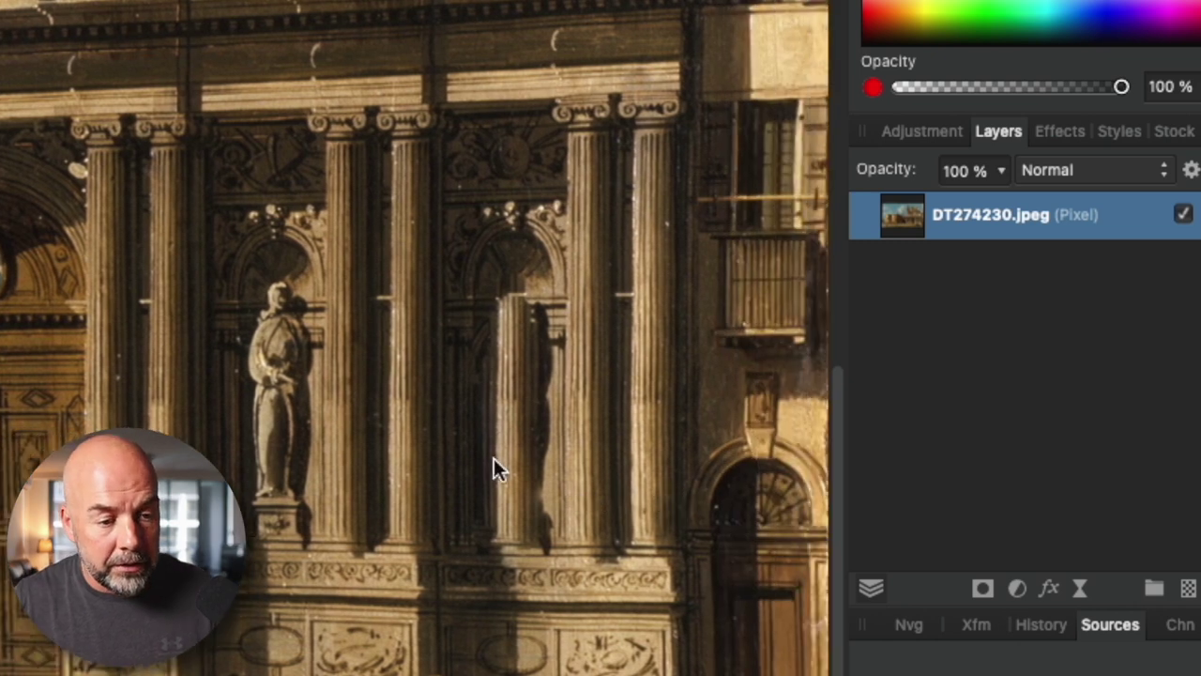
{"action": "mouse_move", "coordinate": [518, 282]}
{"action": "left_mouse_down"}
{"action": "mouse_move", "coordinate": [518, 541]}
{"action": "mouse_move", "coordinate": [517, 376]}
{"action": "mouse_move", "coordinate": [510, 428]}
{"action": "left_mouse_up"}
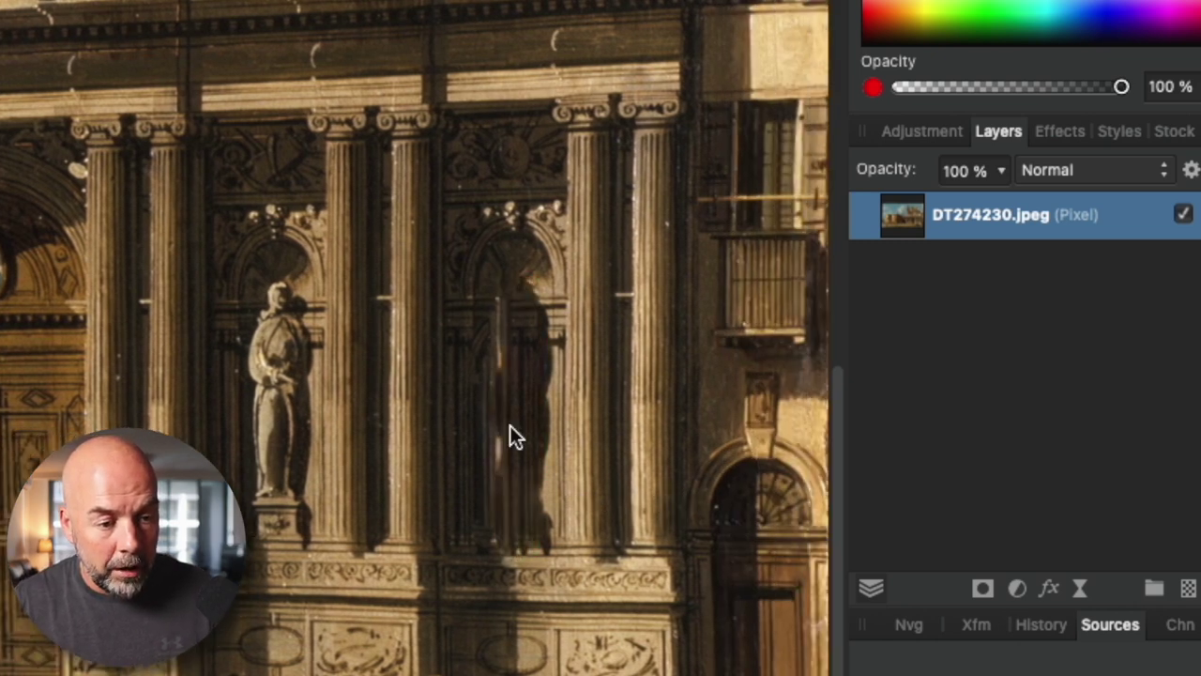
Clone the dark horizontal moulding over the light streak in the upper part of the emptied niche.
{"action": "key", "text": "super+equal"}
{"action": "scroll", "coordinate": [674, 489], "scroll_direction": "right", "scroll_amount": 8}
{"action": "scroll", "coordinate": [338, 384], "scroll_direction": "up", "scroll_amount": 2}
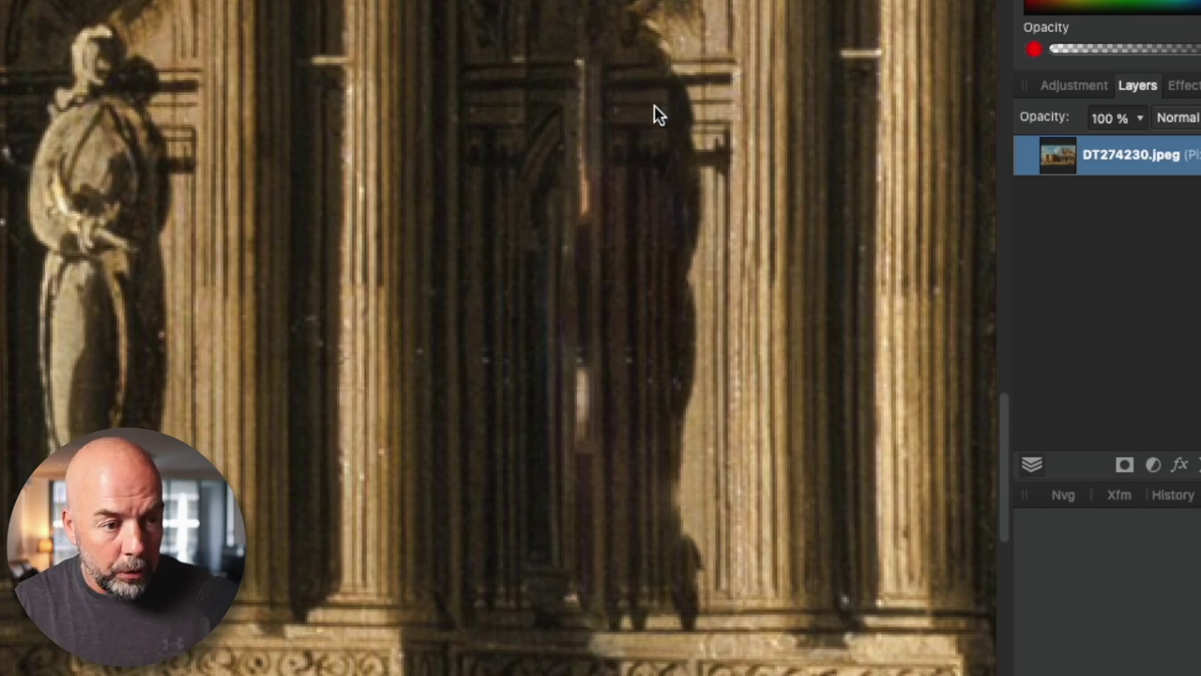
{"action": "left_click", "coordinate": [651, 102], "text": "alt"}
{"action": "left_click", "coordinate": [590, 98]}
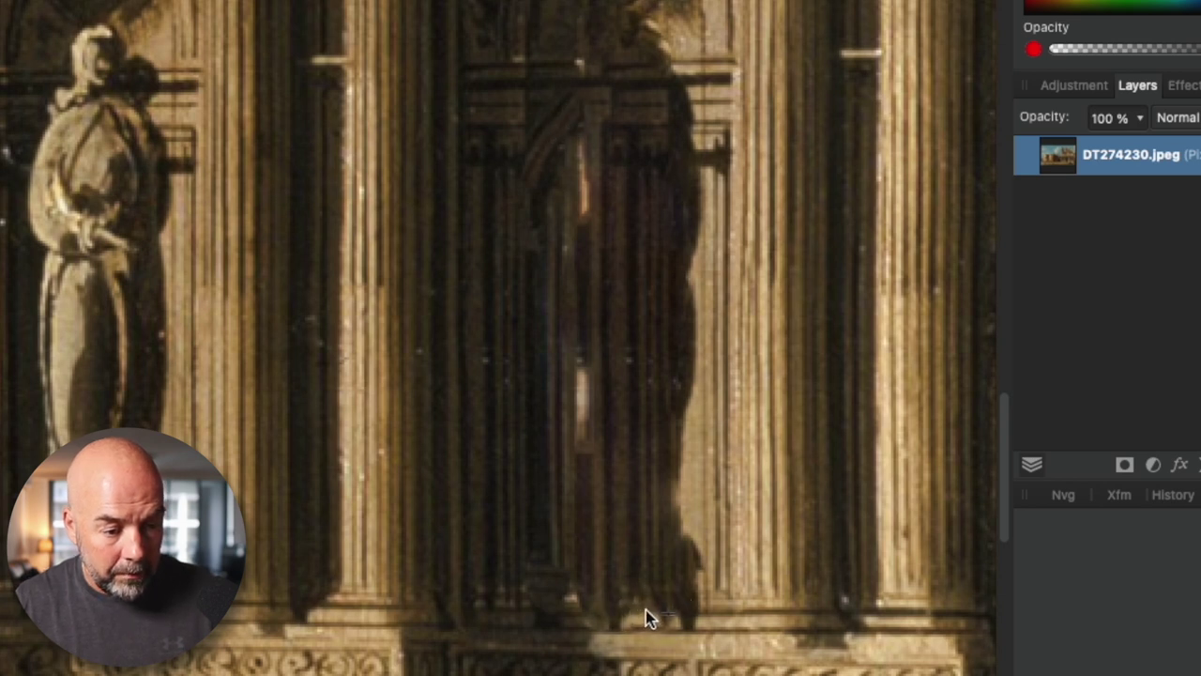
Clone dark fluted wall over the two remaining bright vertical streaks inside the emptied niche.
{"action": "scroll", "coordinate": [662, 359], "scroll_direction": "left", "scroll_amount": 4}
{"action": "scroll", "coordinate": [663, 359], "scroll_direction": "up", "scroll_amount": 3}
{"action": "scroll", "coordinate": [665, 358], "scroll_direction": "right", "scroll_amount": 5}
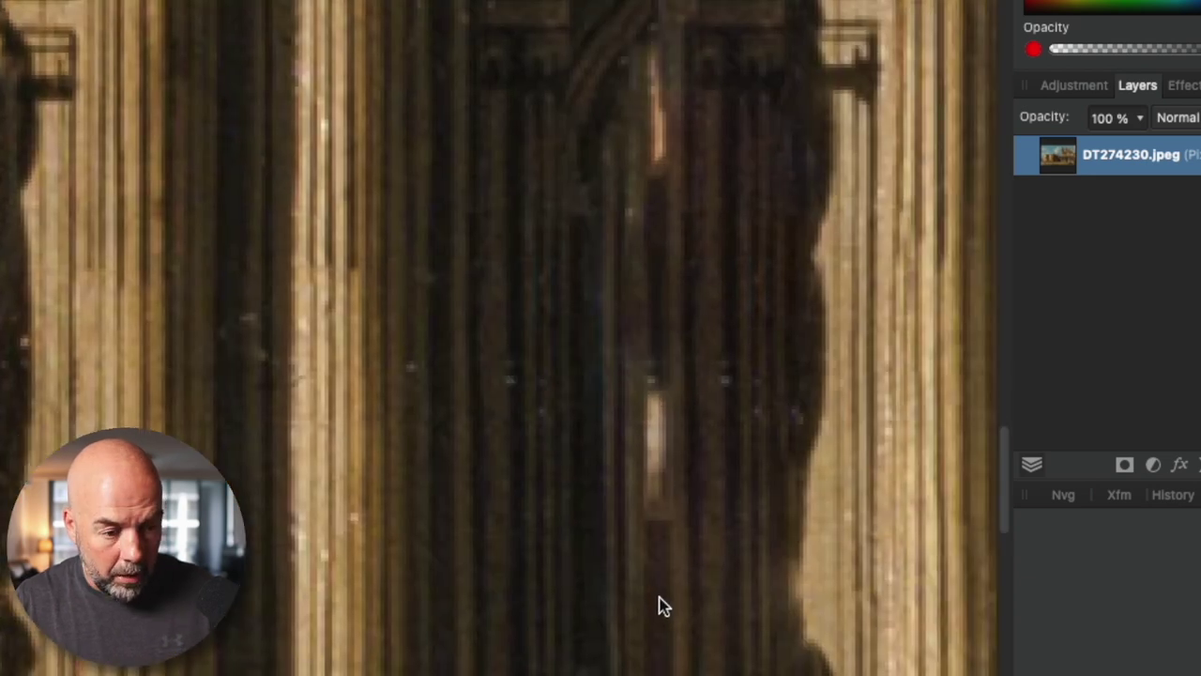
{"action": "left_click", "coordinate": [661, 601], "text": "alt"}
{"action": "left_click_drag", "start_coordinate": [658, 495], "coordinate": [659, 411]}
{"action": "left_click", "coordinate": [663, 274], "text": "alt"}
{"action": "left_click", "coordinate": [661, 145]}
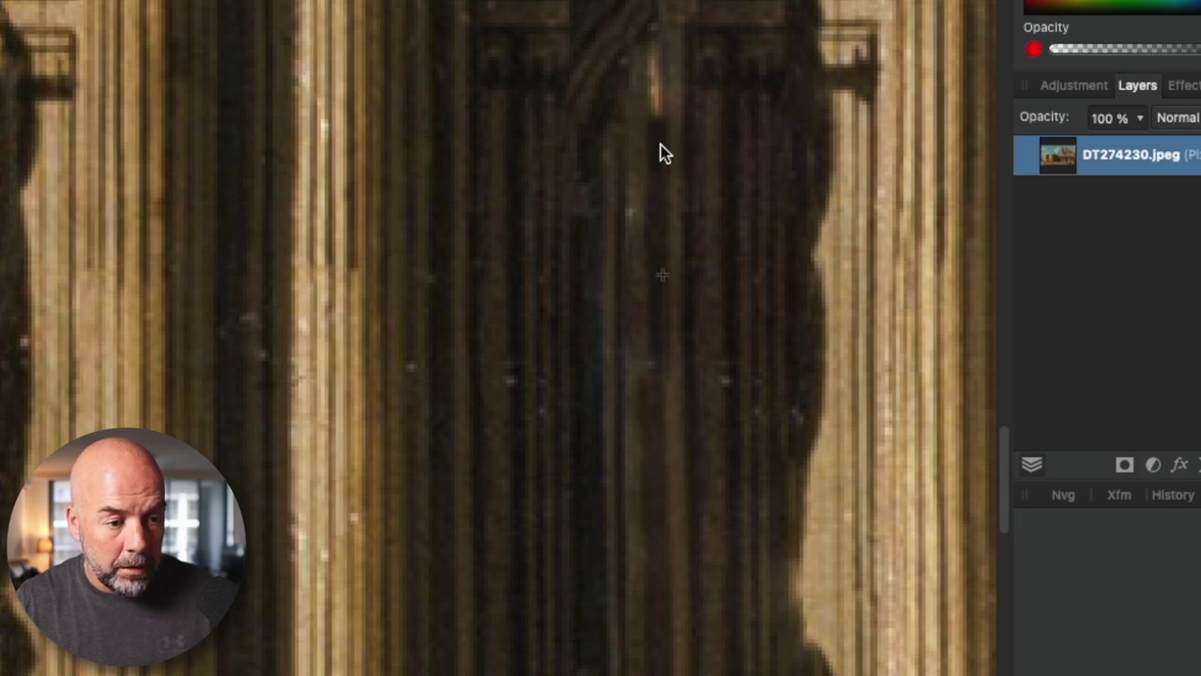
{"action": "left_click_drag", "start_coordinate": [658, 122], "coordinate": [658, 77]}
Examine the repaired niche within the church facade and the painting as a whole.
{"action": "key", "text": "super+minus"}
{"action": "key", "text": "super+minus"}
{"action": "key", "text": "super+minus"}
{"action": "key", "text": "super+minus"}
{"action": "key", "text": "super+minus"}
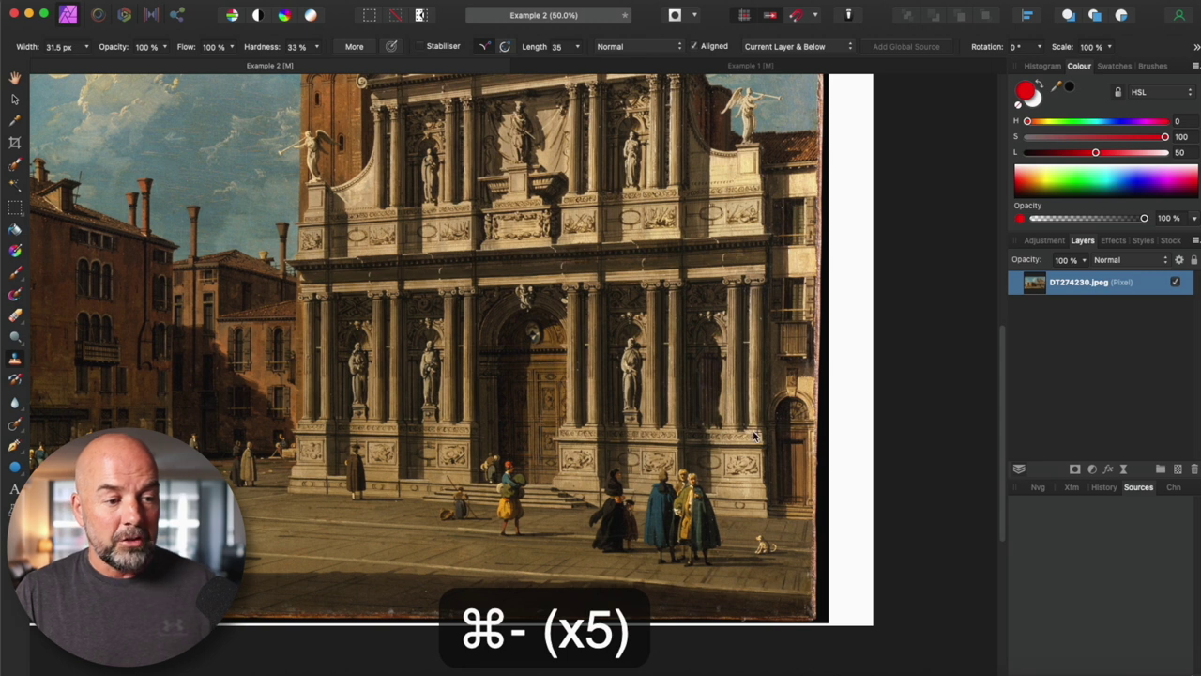
{"action": "key", "text": "super+minus"}
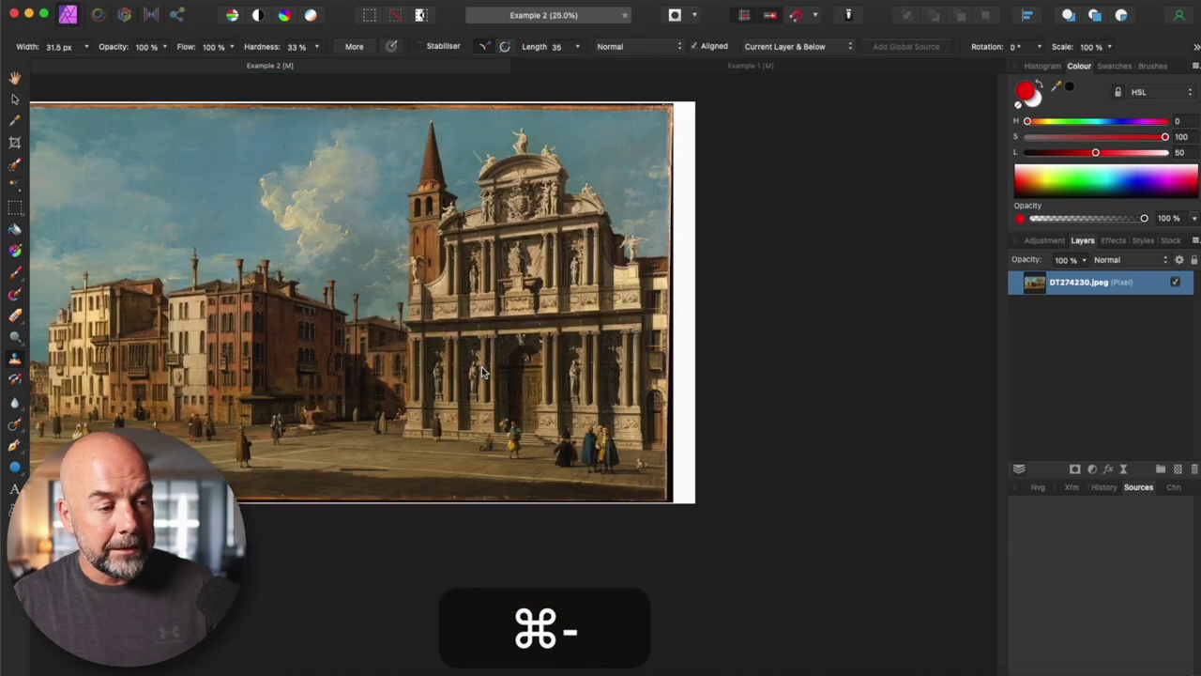
{"action": "scroll", "coordinate": [481, 367], "scroll_direction": "up", "scroll_amount": 1}
{"action": "key", "text": "super+minus"}
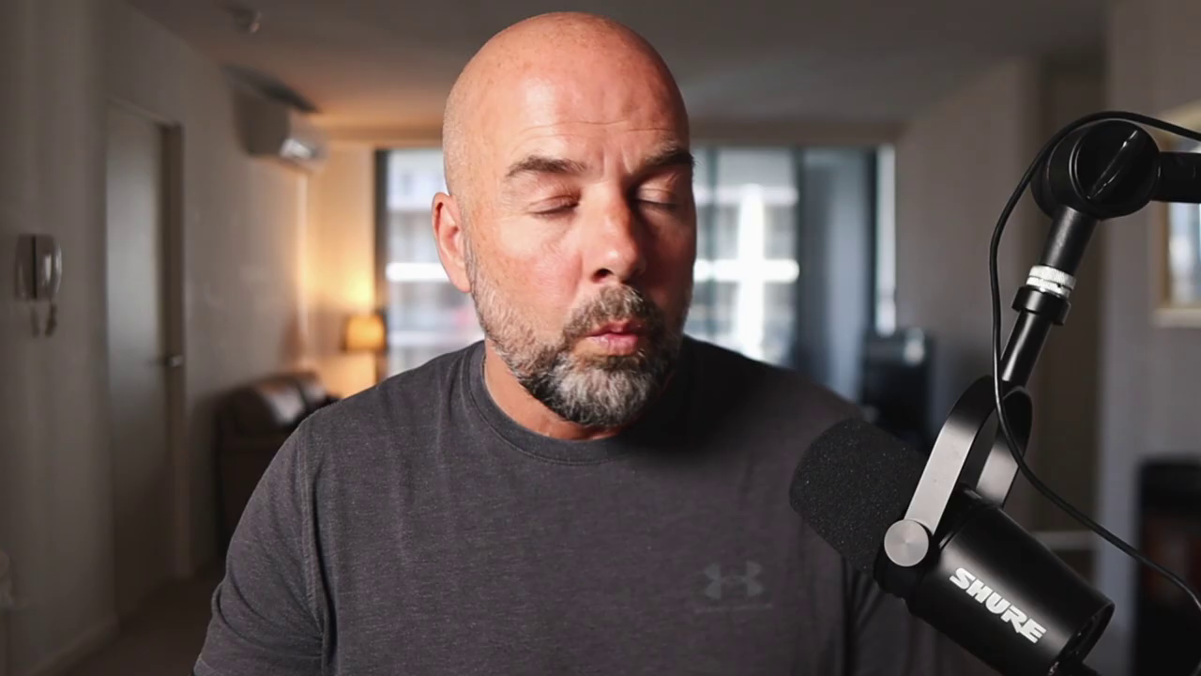